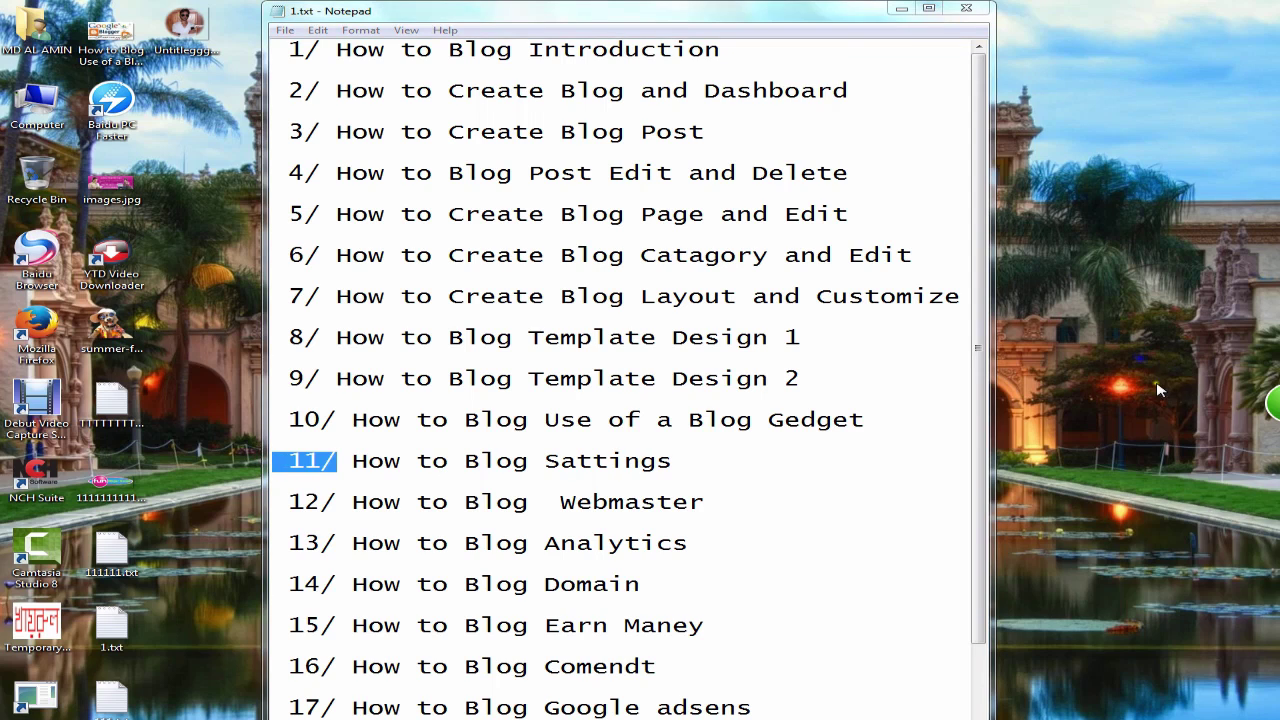
Step: Minimize the 1.txt lesson list and refresh the desktop
right_click(1240, 358)
click(1171, 404)
click(903, 10)
right_click(600, 302)
click(677, 349)
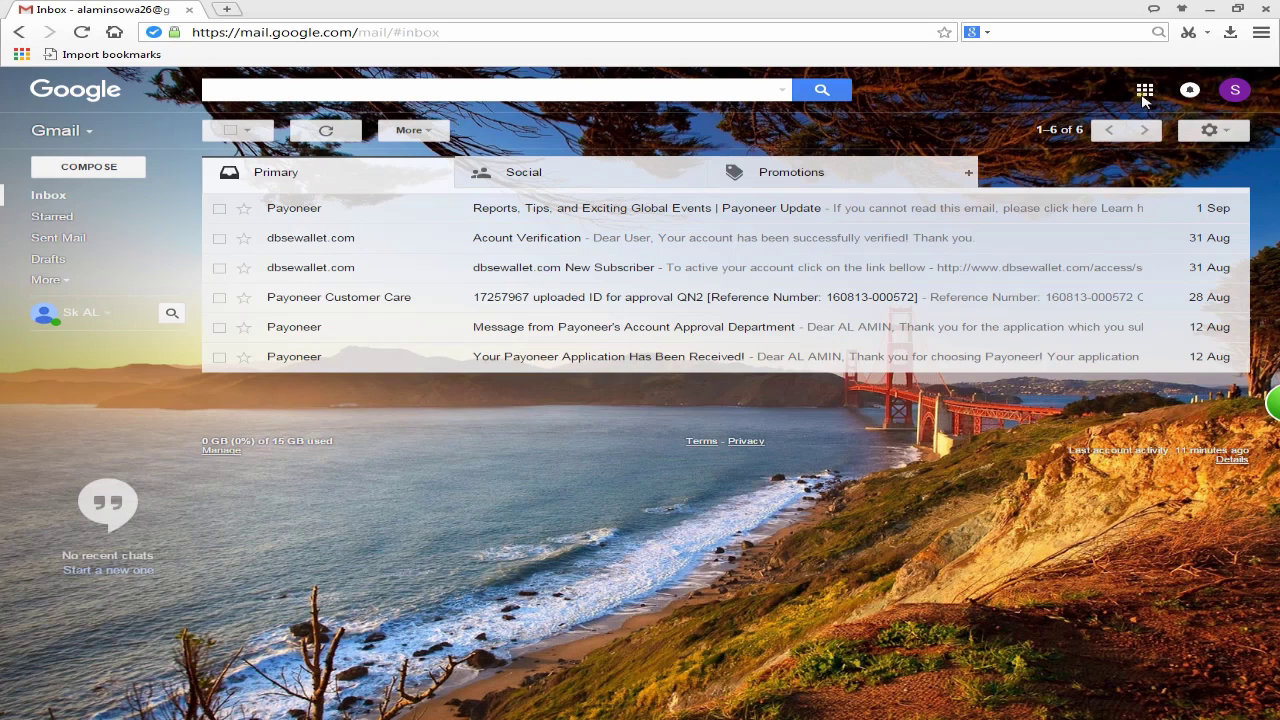
Step: Open Blogger from the expanded list of Google apps in the Gmail inbox
click(1145, 93)
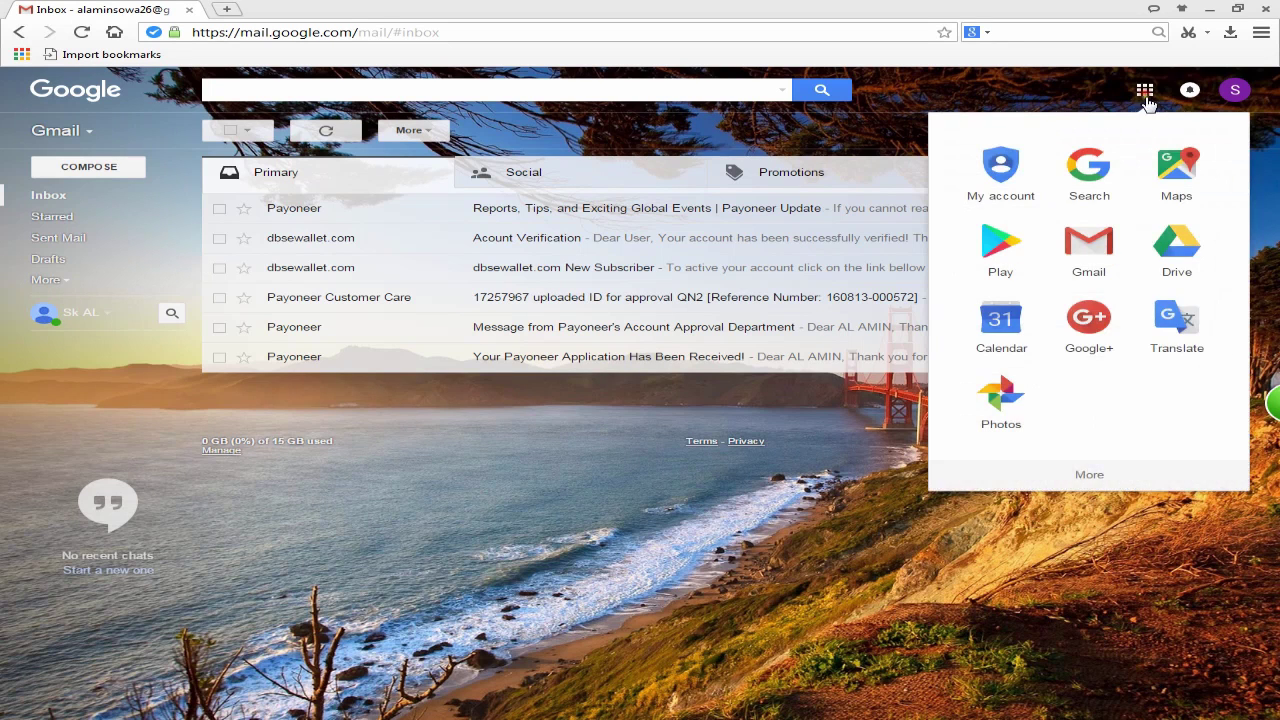
click(1087, 478)
click(1088, 330)
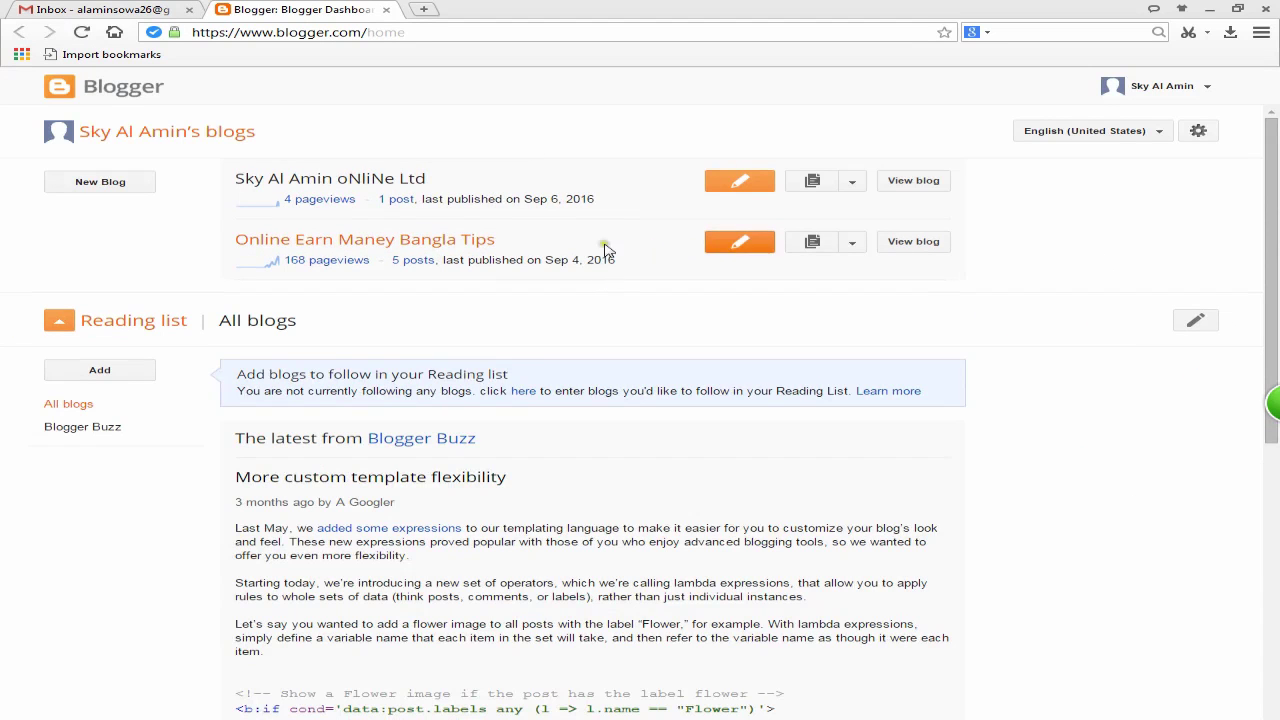
Step: Open the live Online Earn Maney Bangla Tips blog in a separate tab and bring up that blog's overview in Blogger
click(926, 247)
click(363, 9)
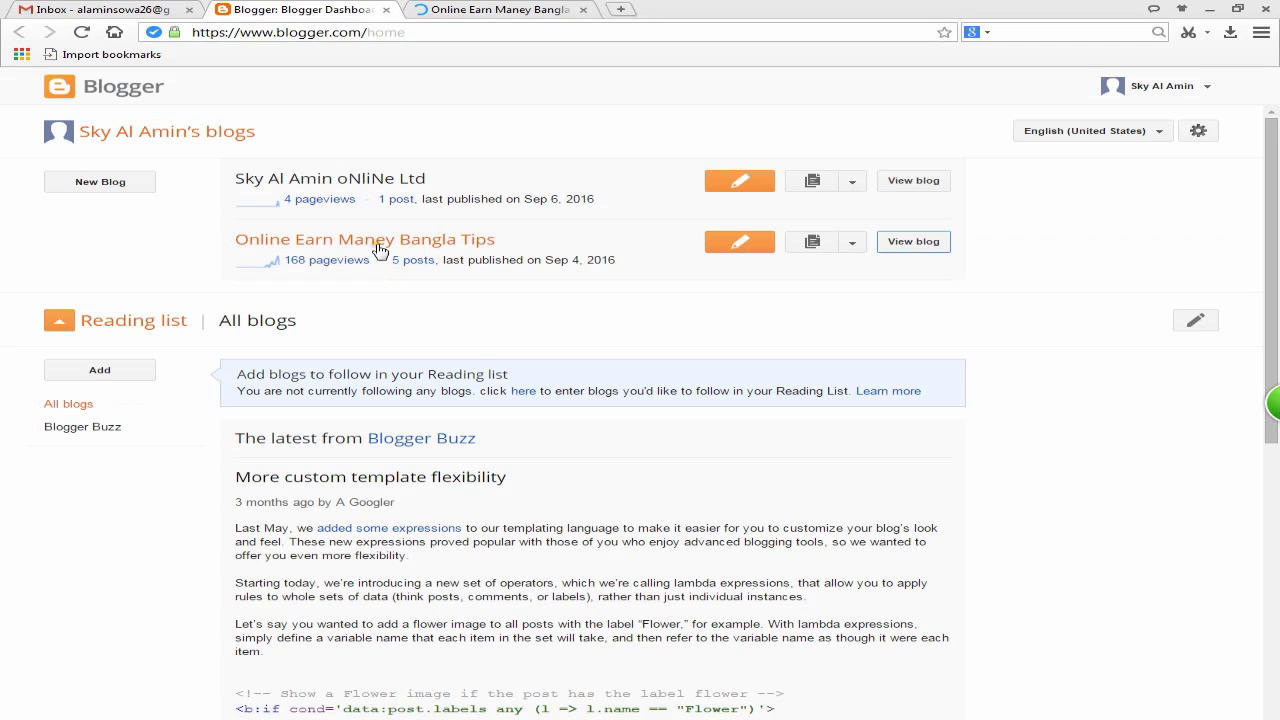
click(381, 247)
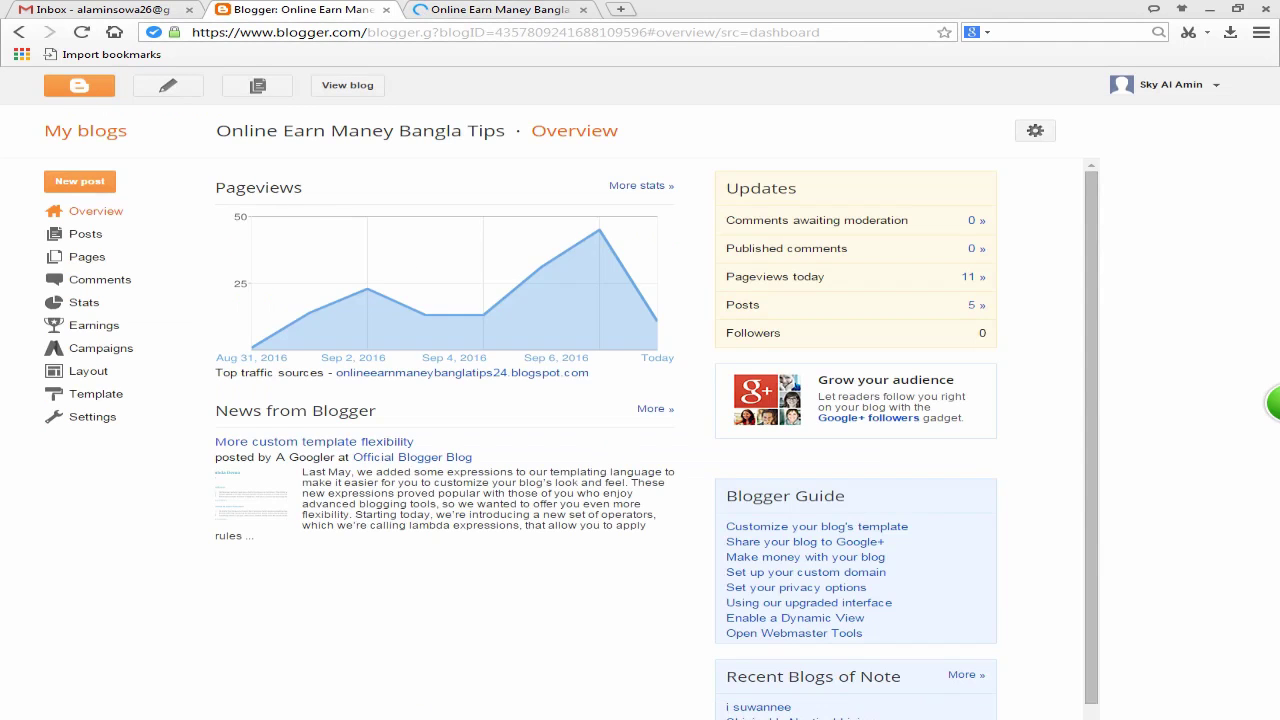
Step: Switch to the 1.txt notes in Notepad, highlight the lesson 11 line "How to Blog Sattings", and minimize the notes
mouse_move(410, 712)
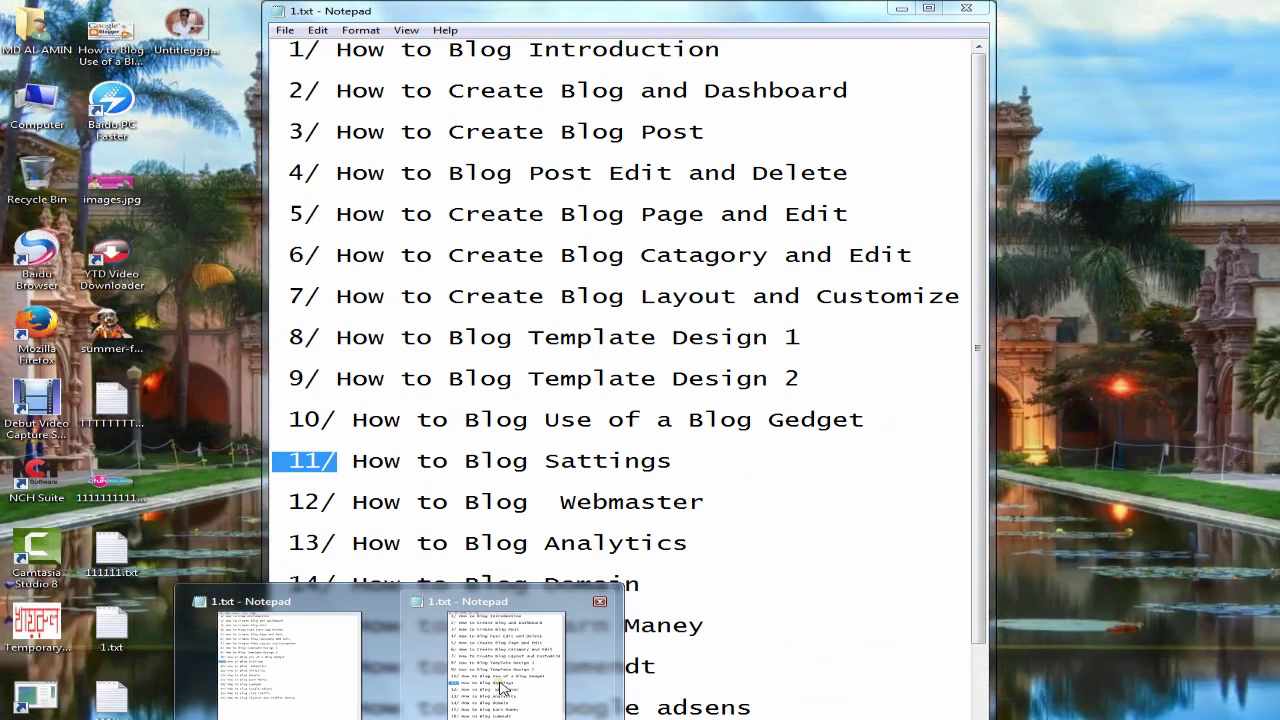
click(492, 688)
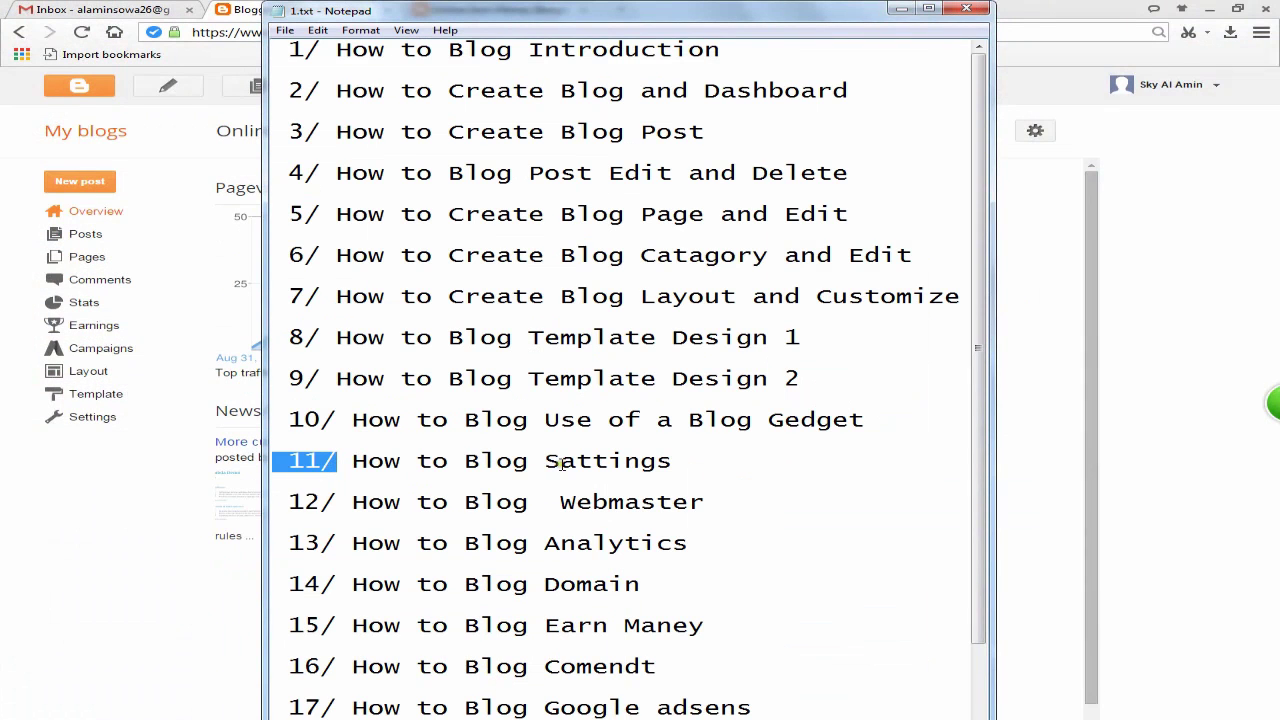
drag(690, 463, 318, 463)
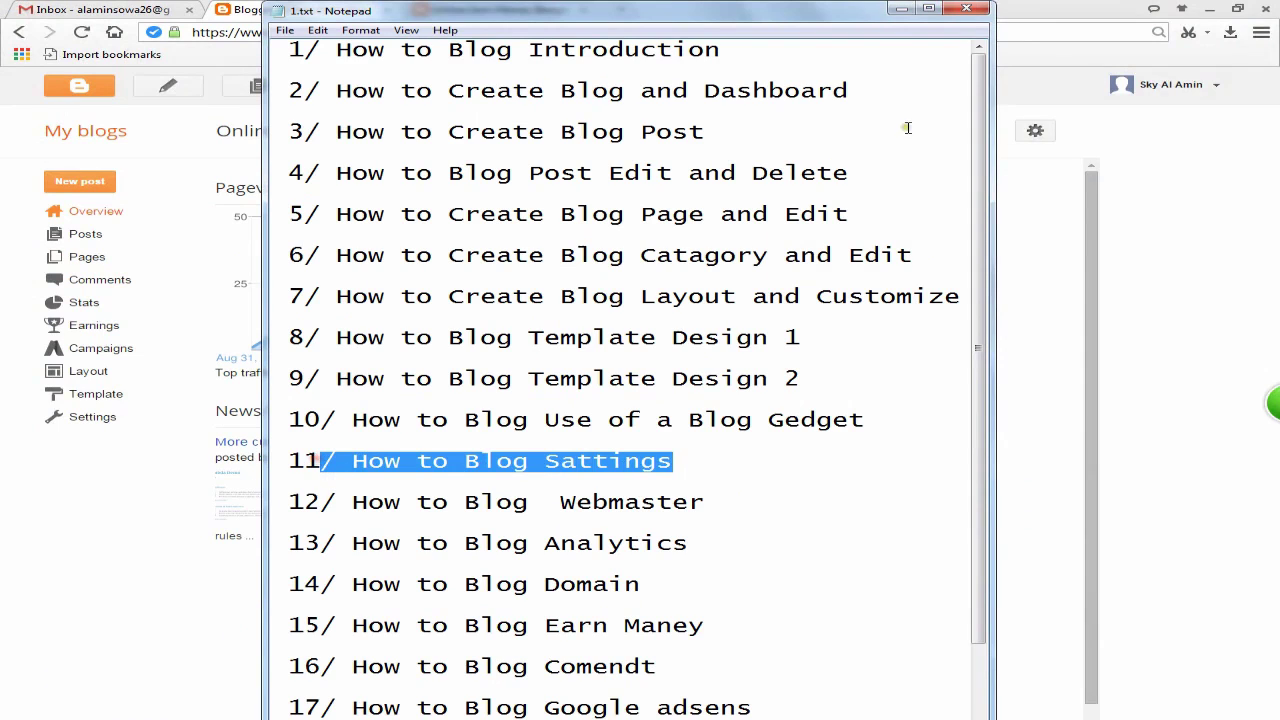
click(898, 8)
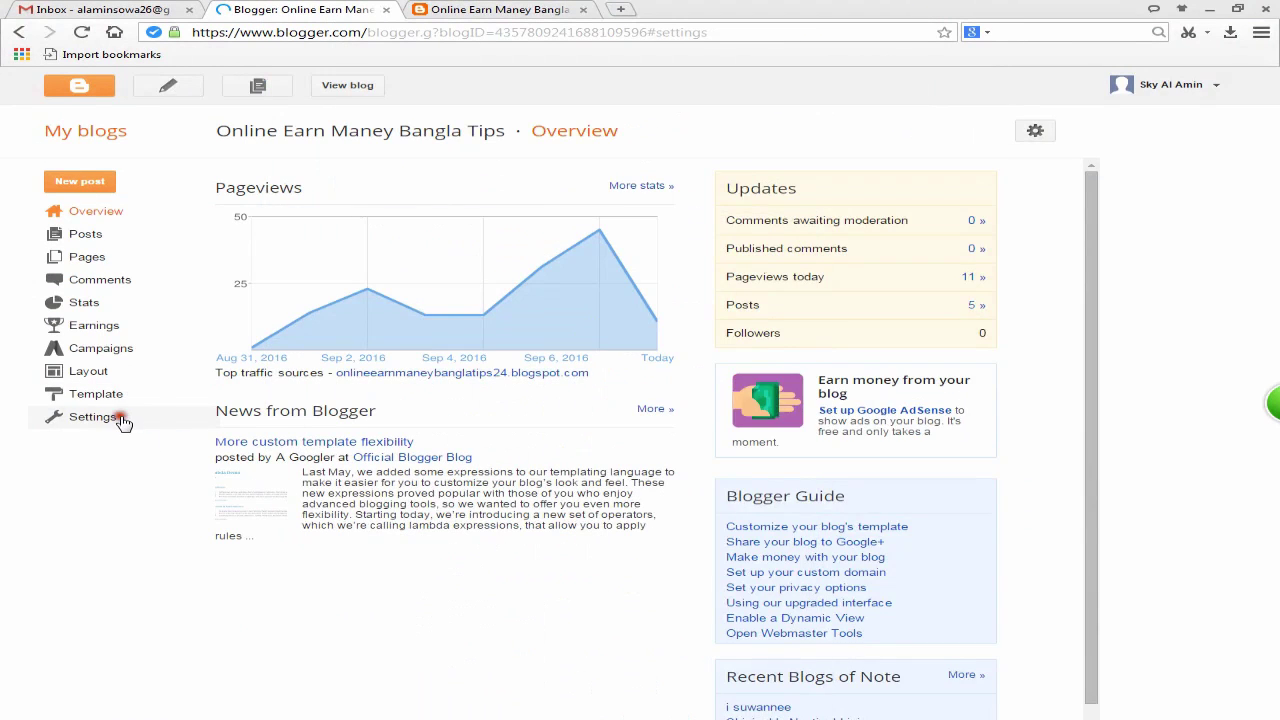
Step: Open the blog's Basic settings and compare the title entry with the header on the live blog
click(115, 418)
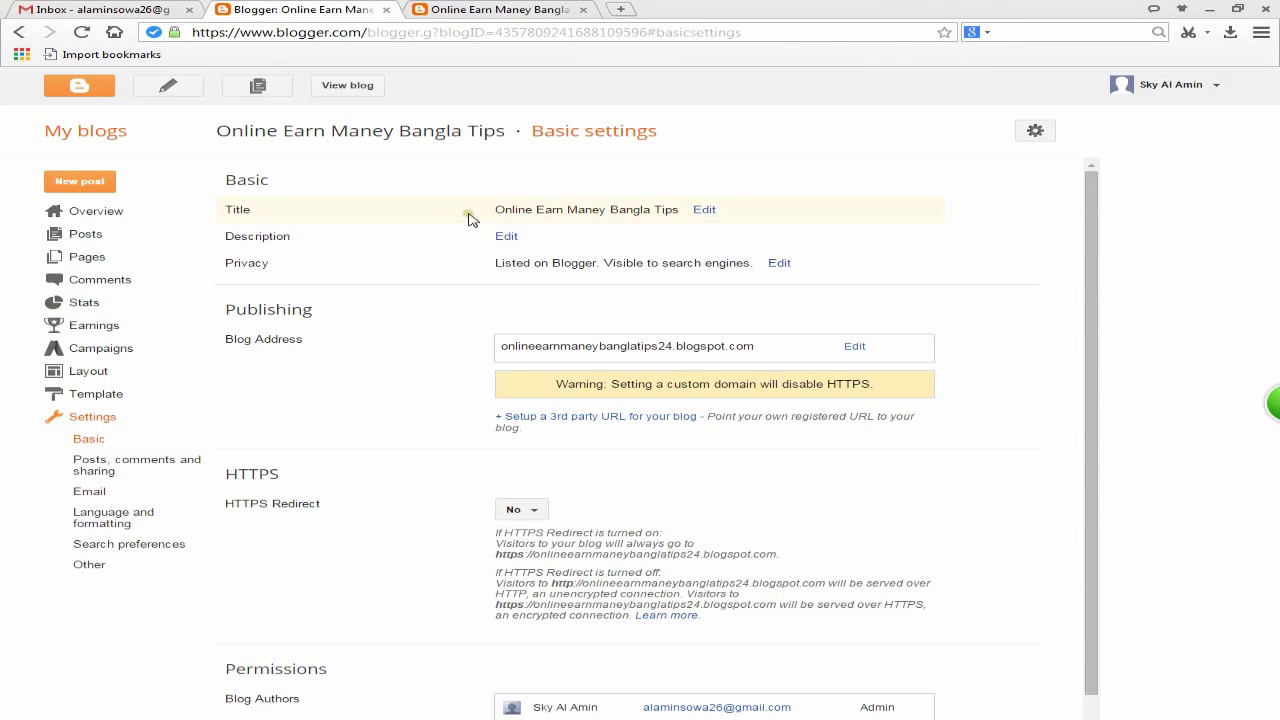
click(480, 12)
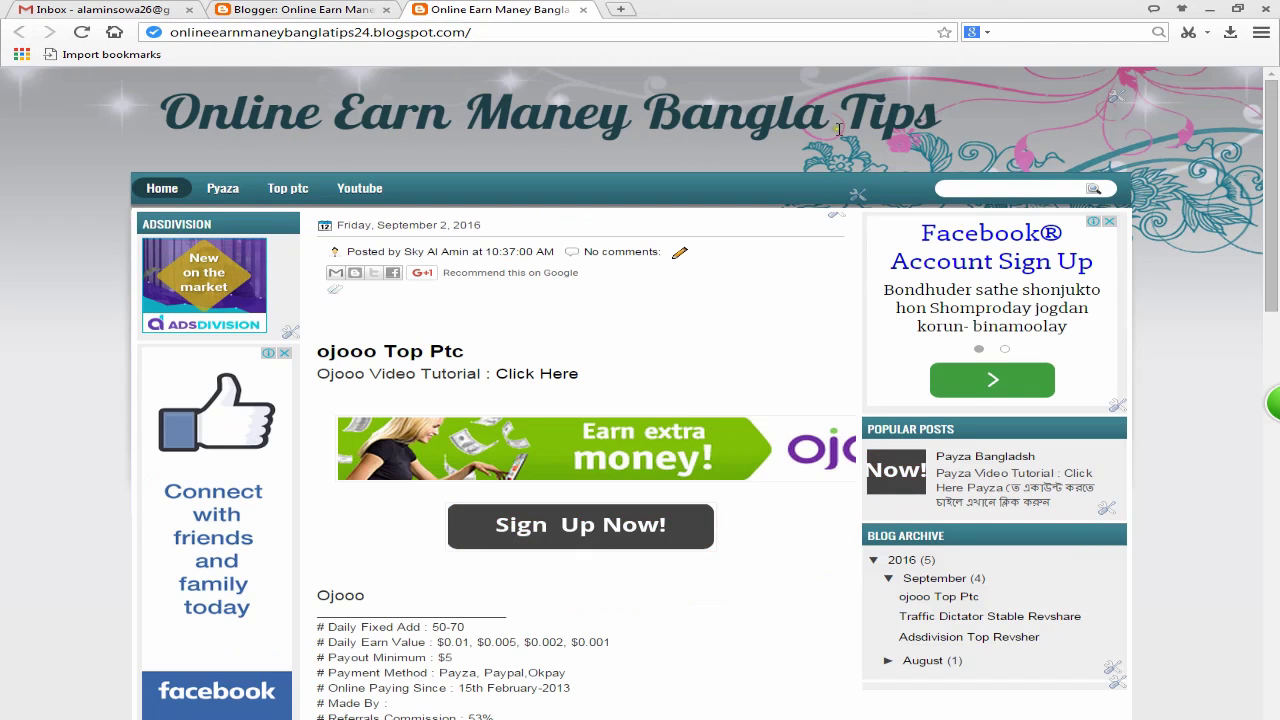
click(330, 9)
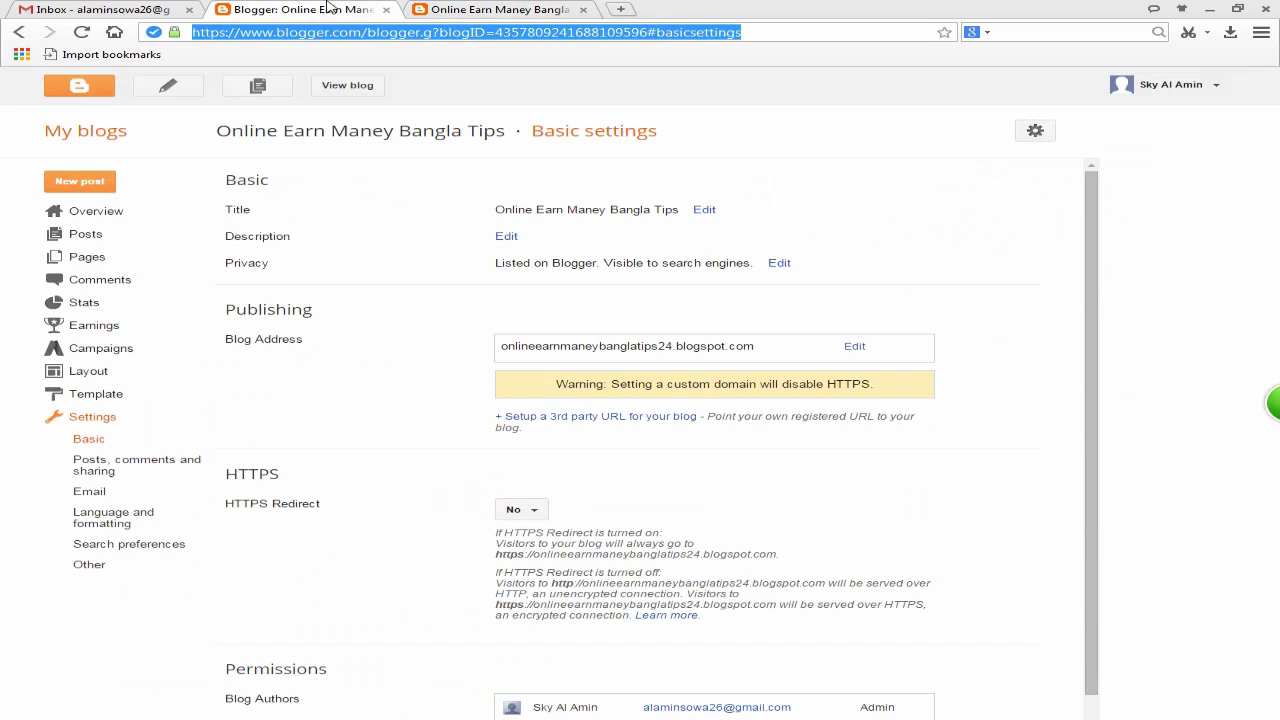
Step: Change the blog title to "Online Earn Maney Bangla" and save it
click(705, 210)
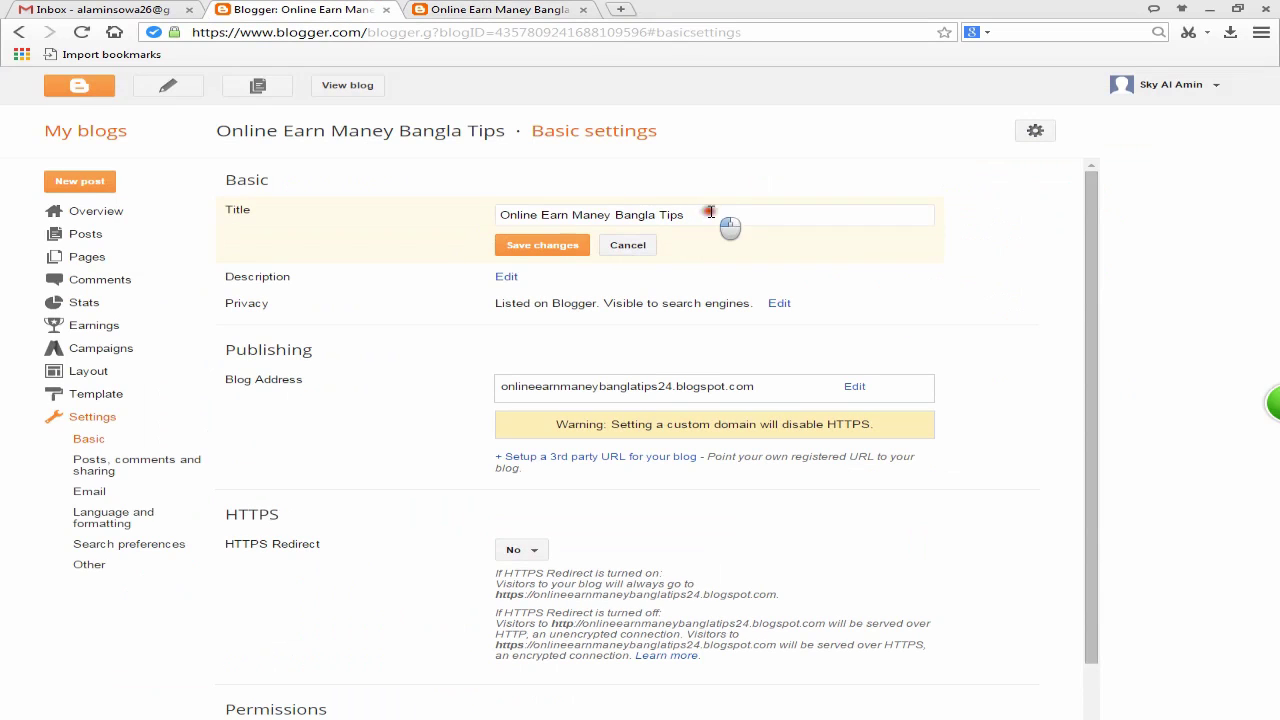
drag(720, 215, 658, 214)
key(BackSpace)
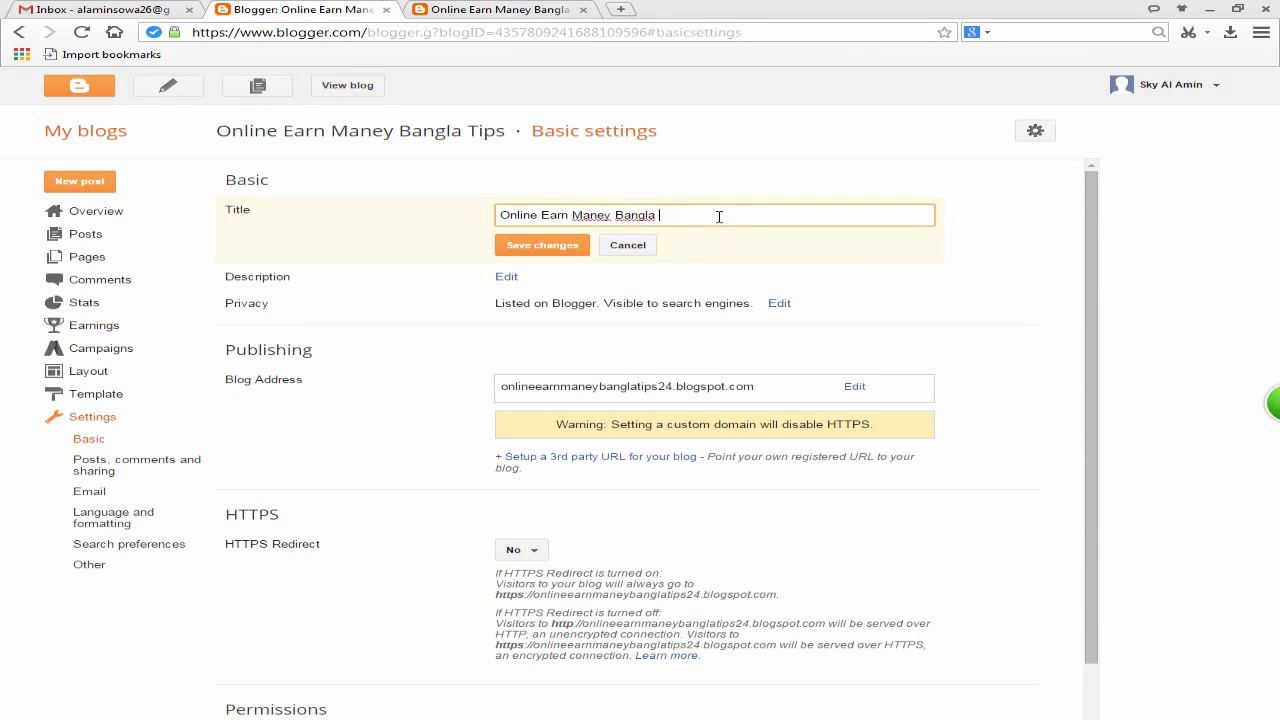
click(566, 248)
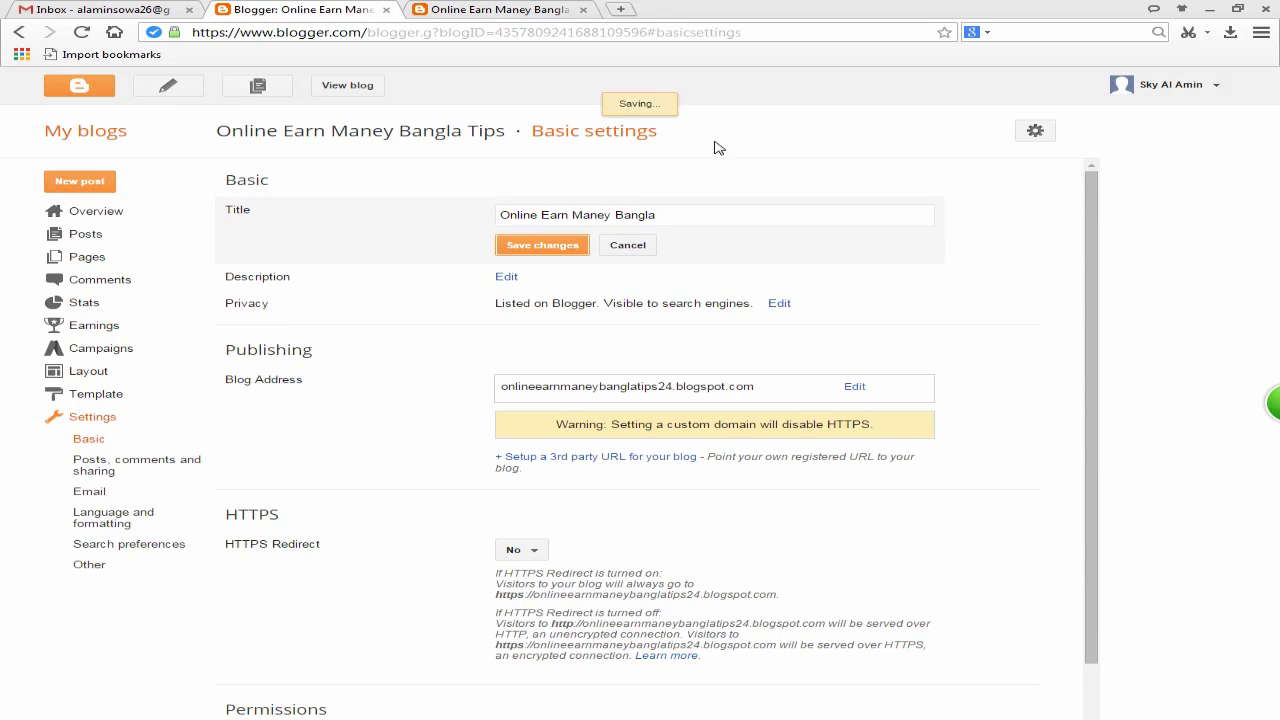
Step: Reload the live blog to check the title in its header
click(492, 9)
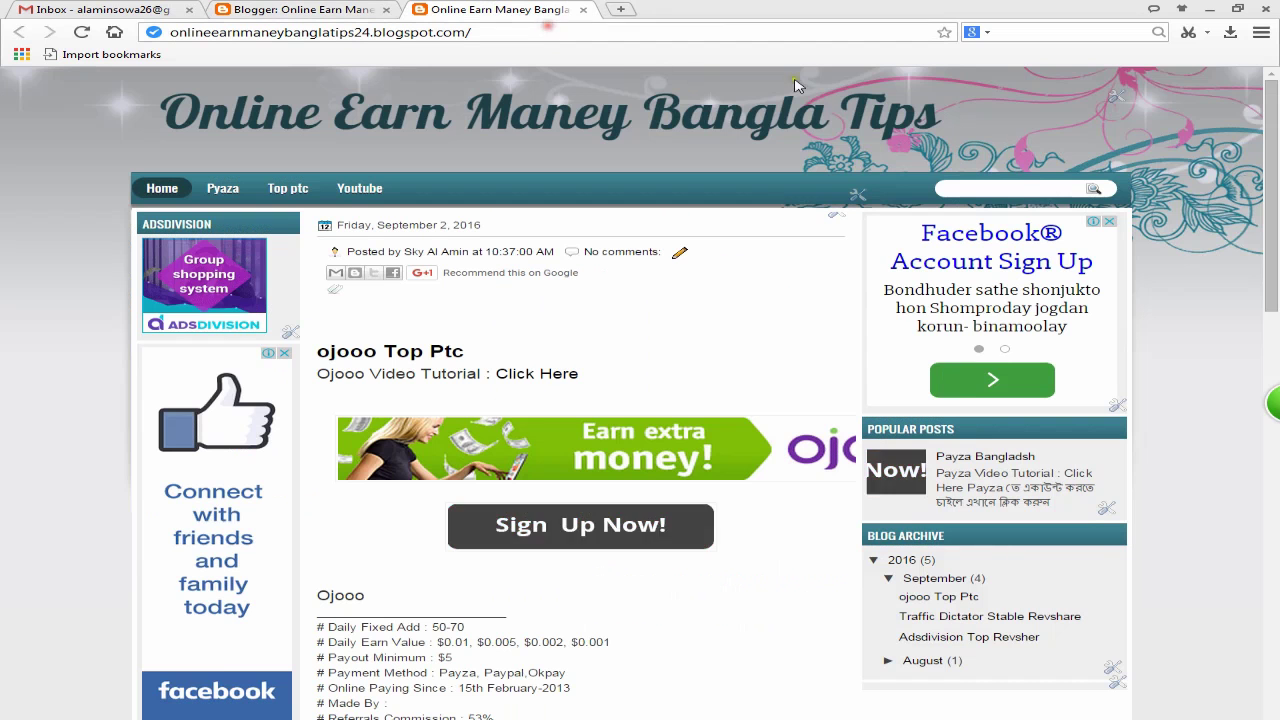
right_click(578, 133)
click(620, 180)
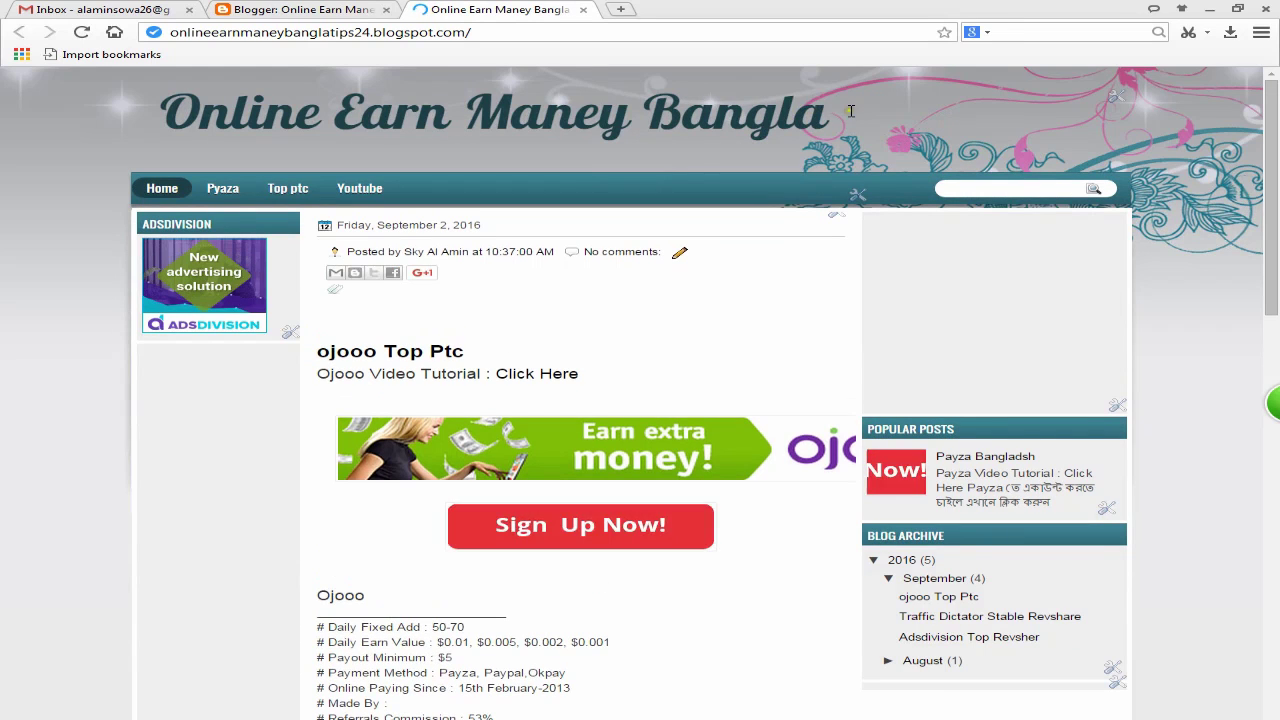
Step: Set the blog description to "How To online Earn maney Help Tips Etc Etc" in the Basic settings and save it
click(298, 8)
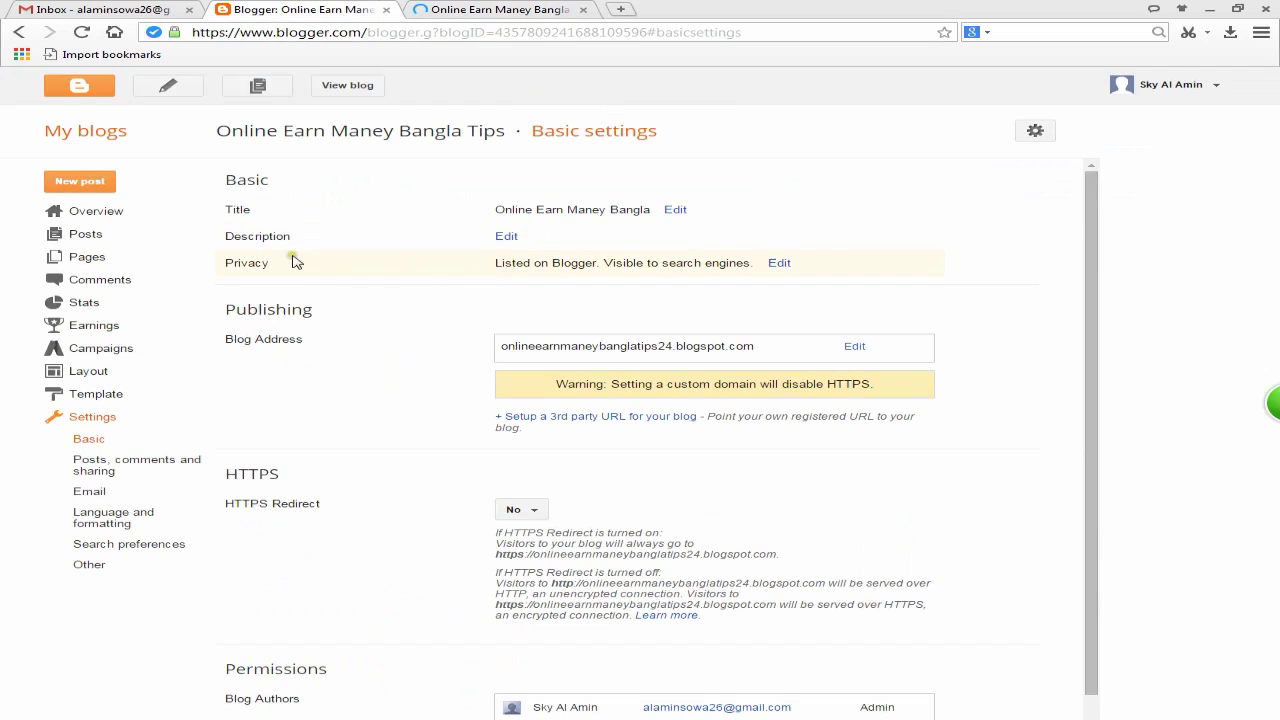
click(507, 238)
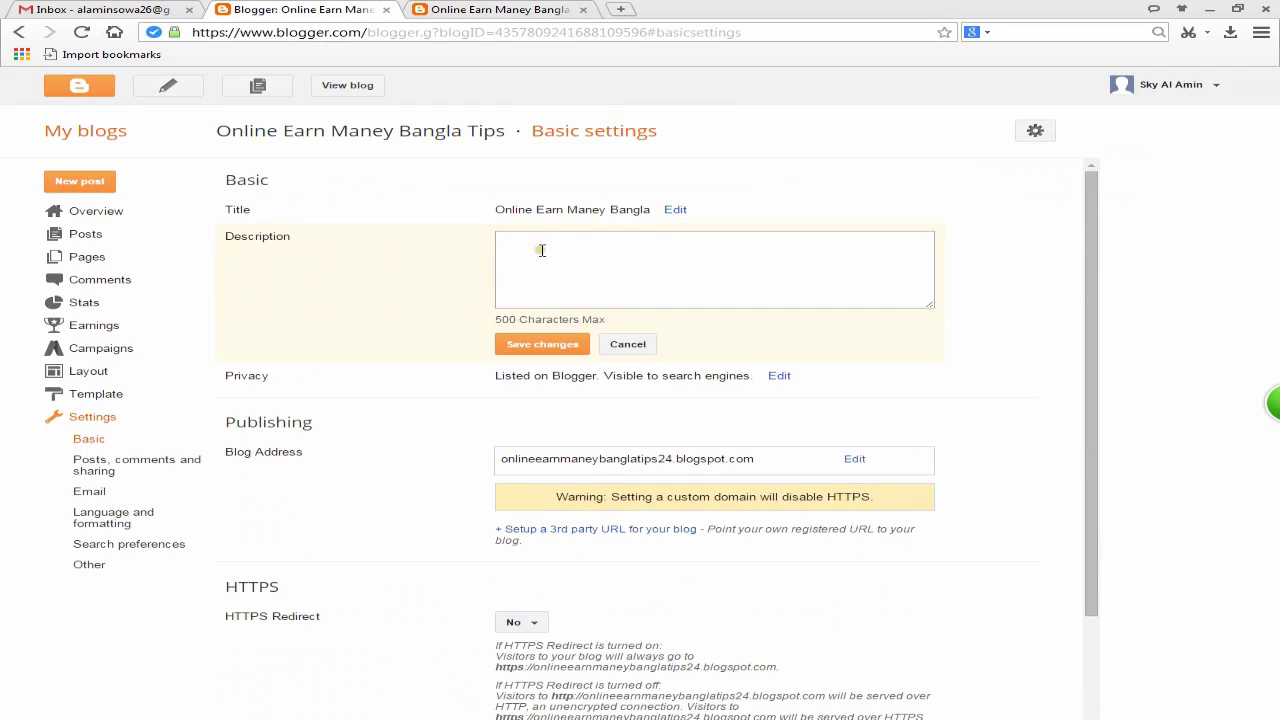
click(566, 249)
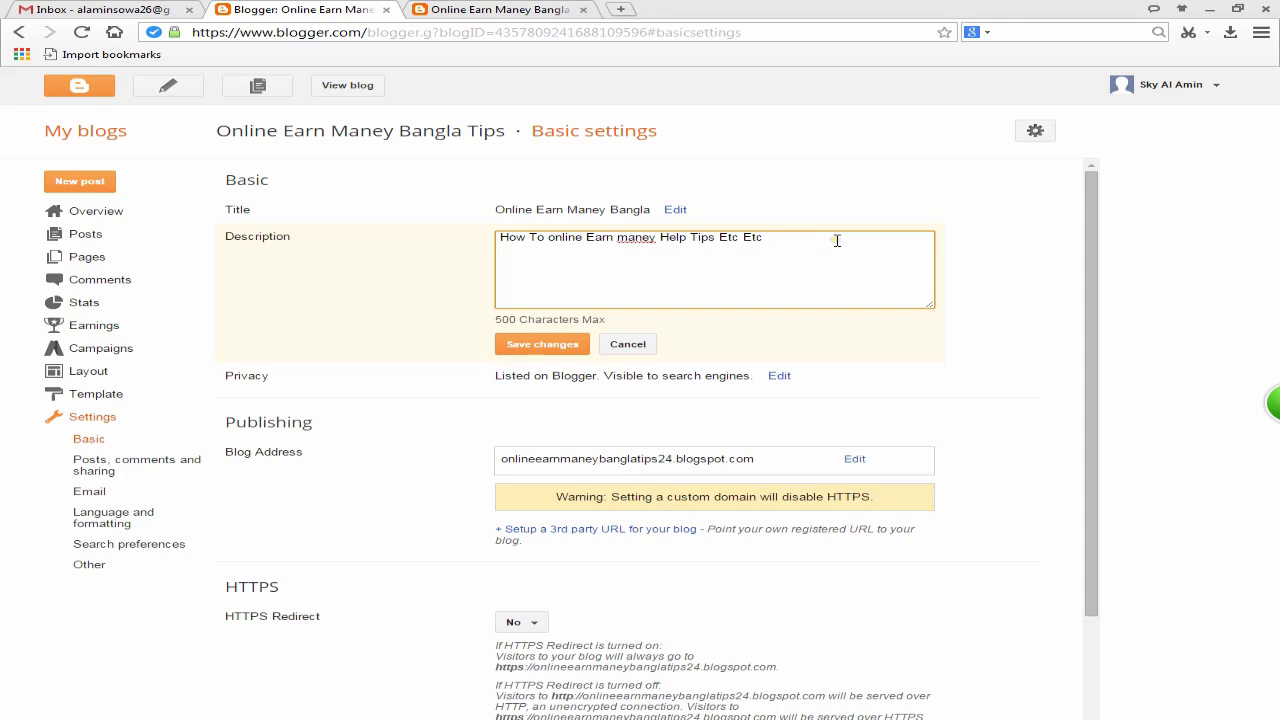
click(539, 344)
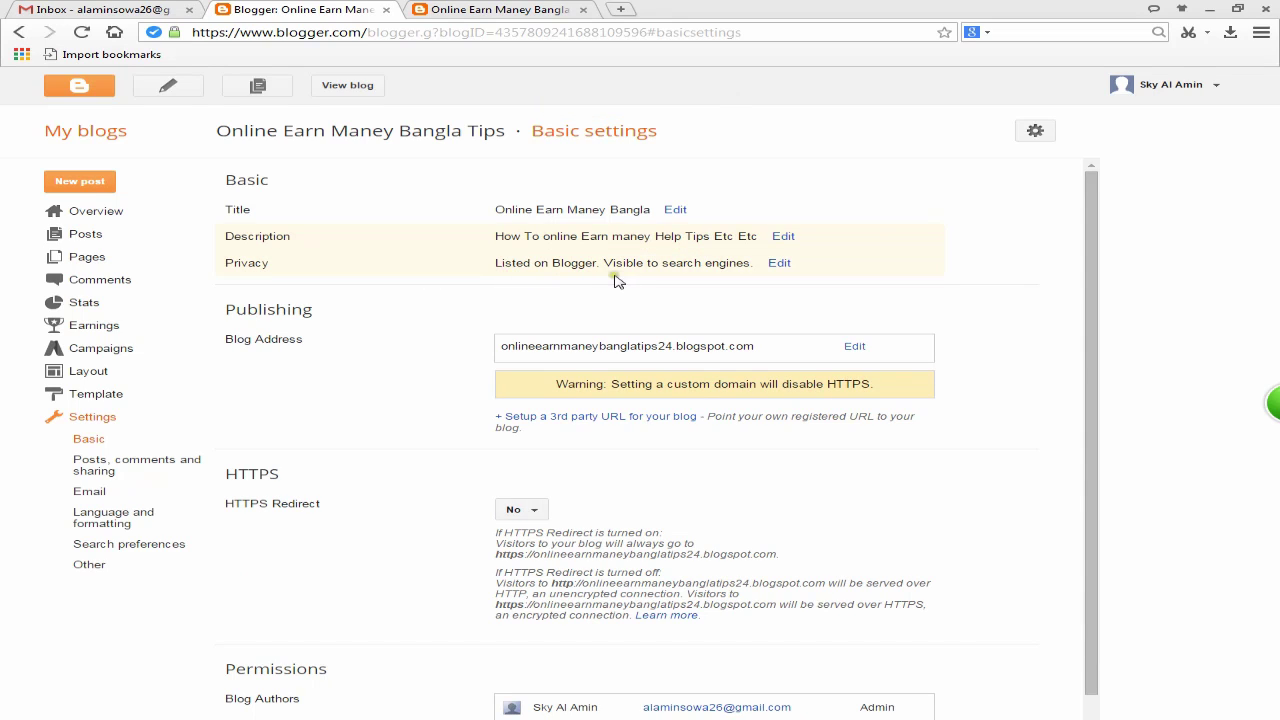
Step: Review the privacy options with Yes for blog listings and Yes for search engines, and save them
click(783, 264)
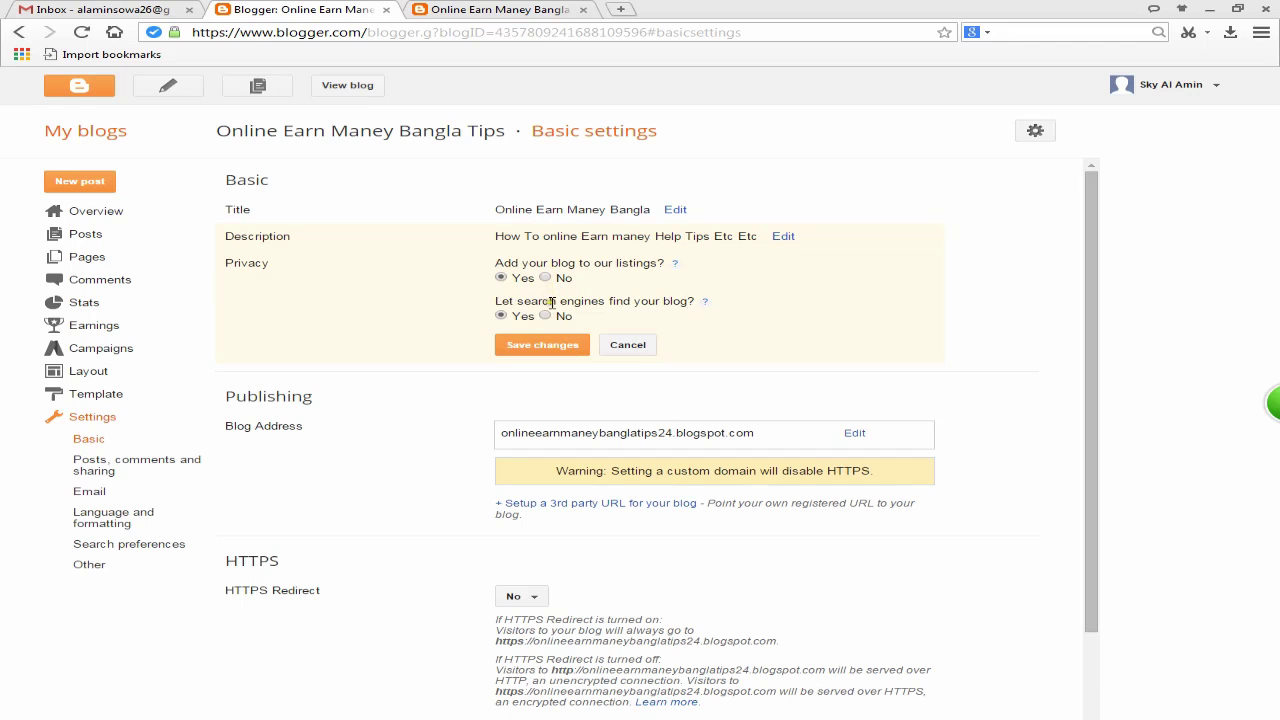
click(584, 345)
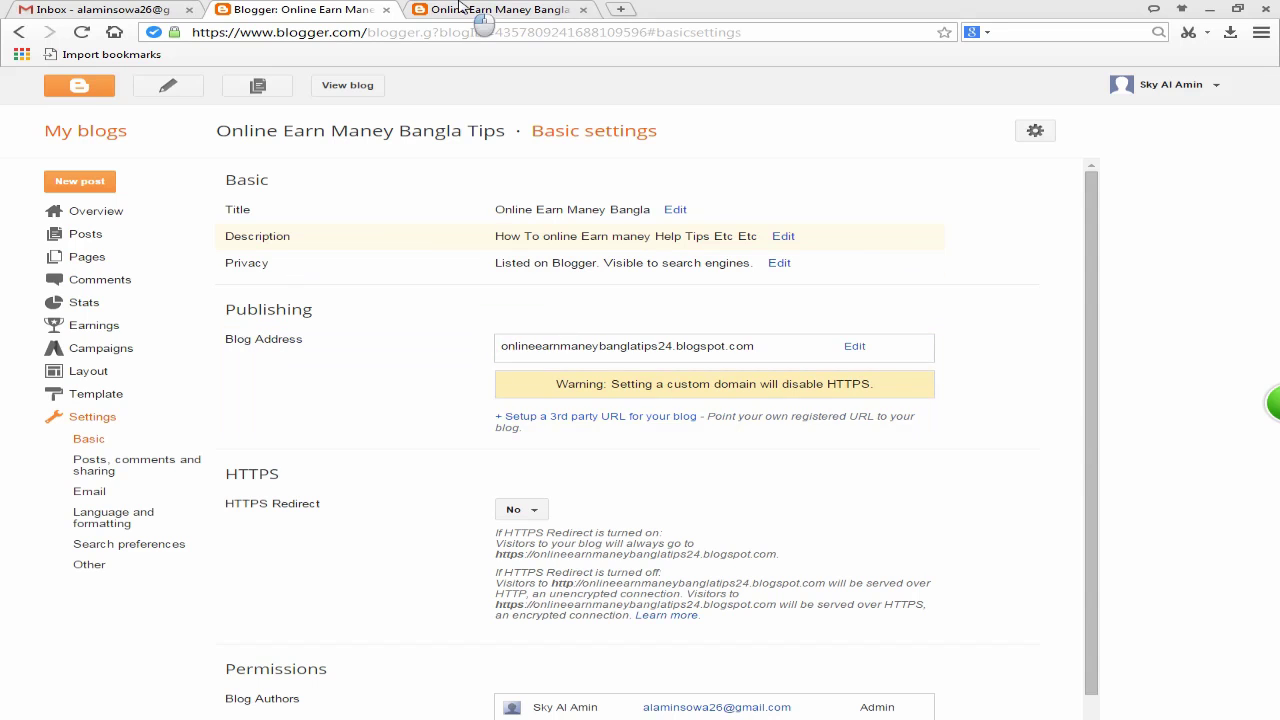
Step: Check the live blog's web address, change the blog address to onlineearnmaneybanglatips.blogspot.com in the Basic settings, and save it
click(490, 10)
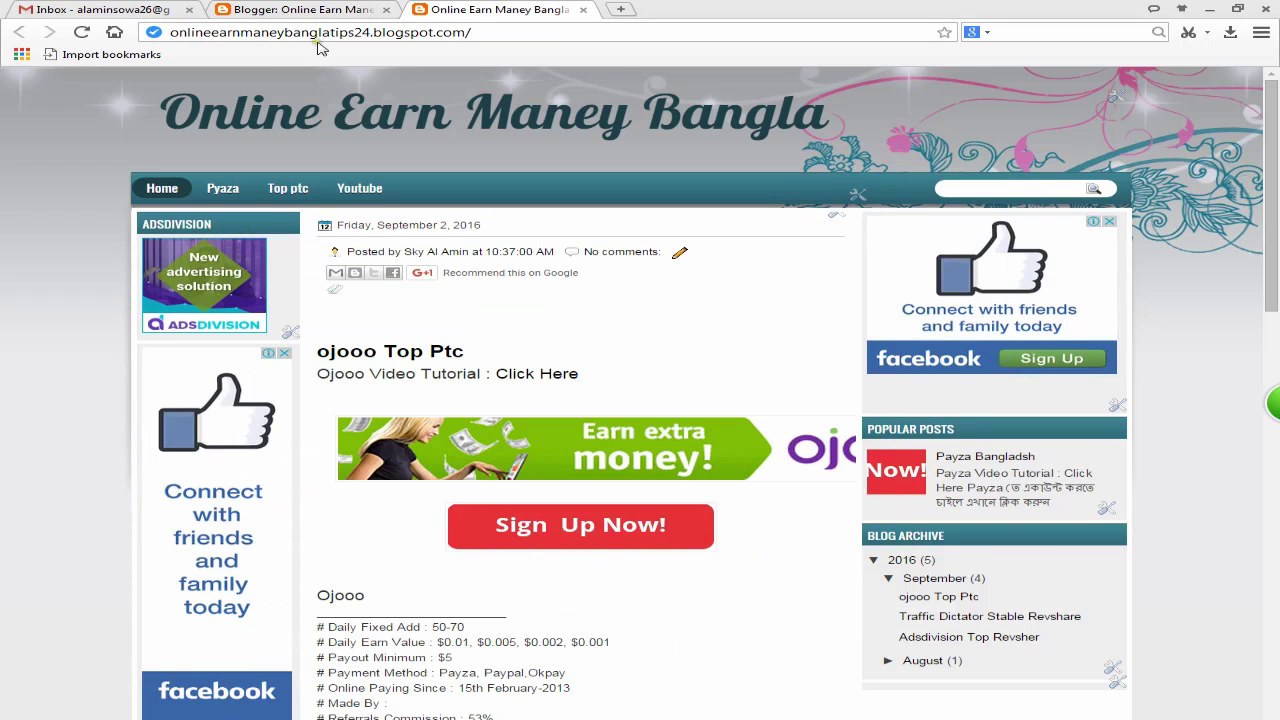
click(300, 10)
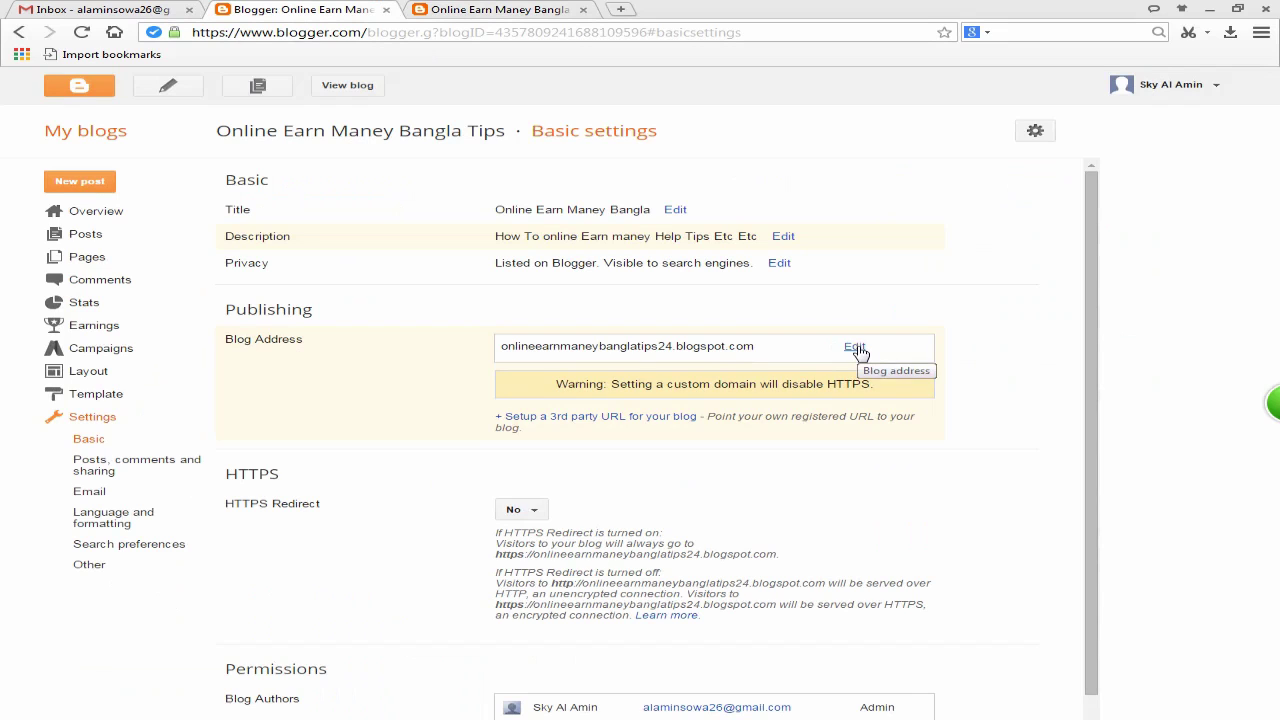
click(855, 347)
drag(658, 344, 686, 344)
key(BackSpace)
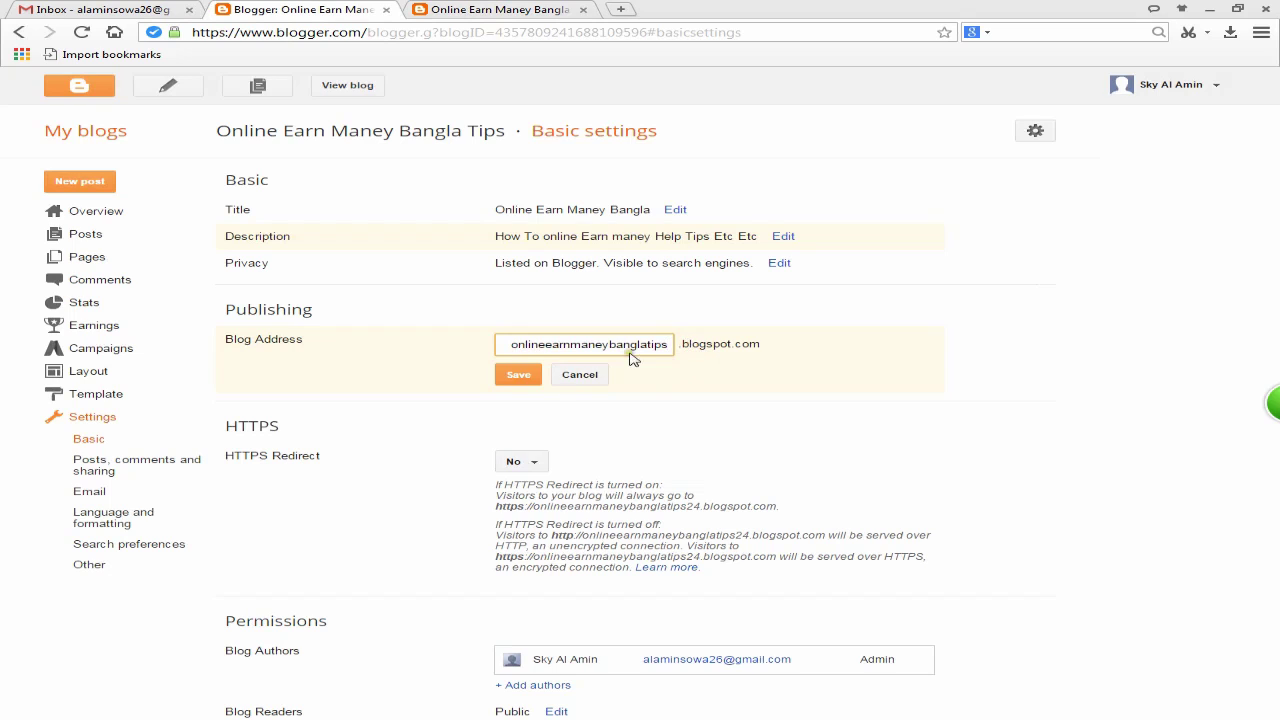
click(516, 374)
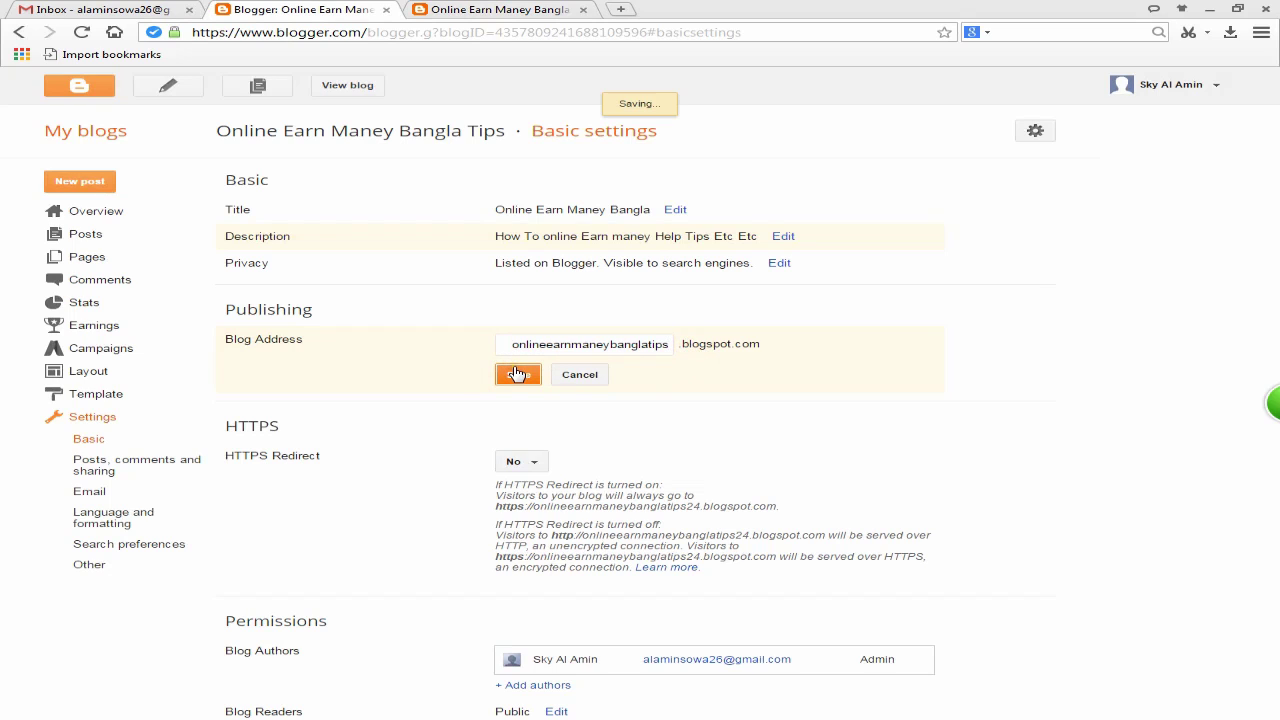
Step: Reload the live blog at its old onlineearnmaneybanglatips24.blogspot.com address
click(520, 8)
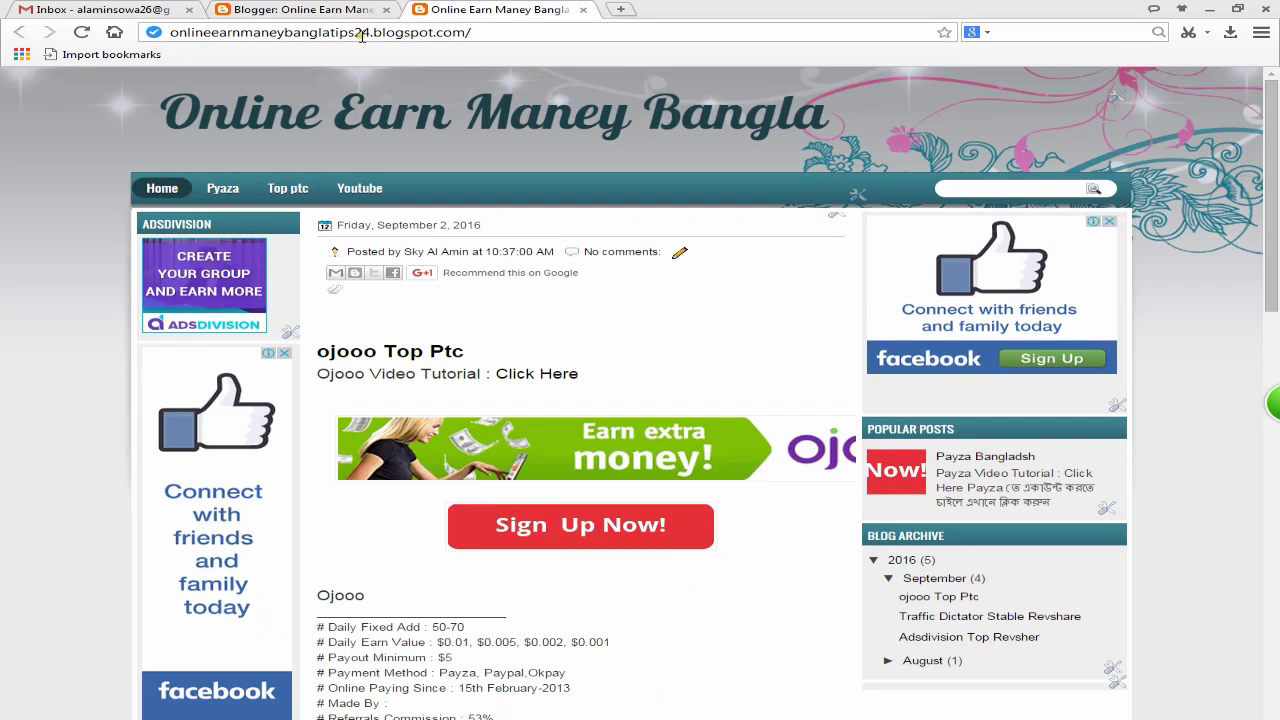
right_click(756, 105)
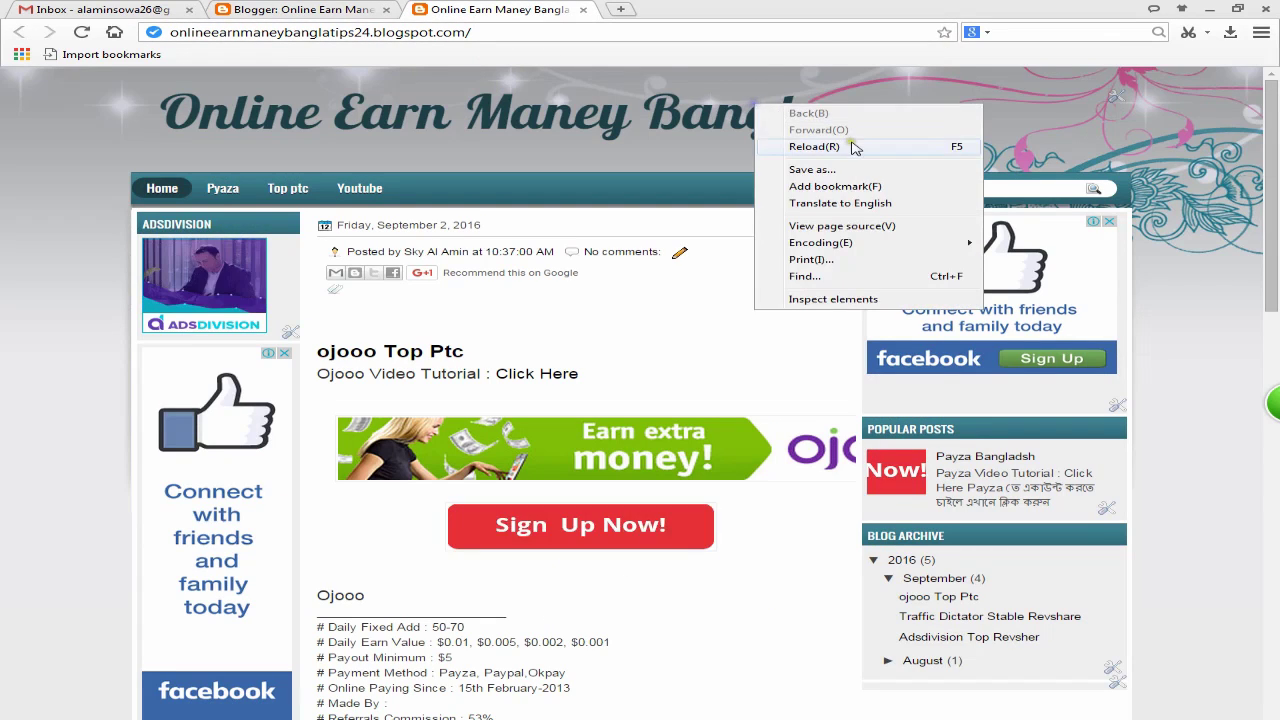
click(855, 147)
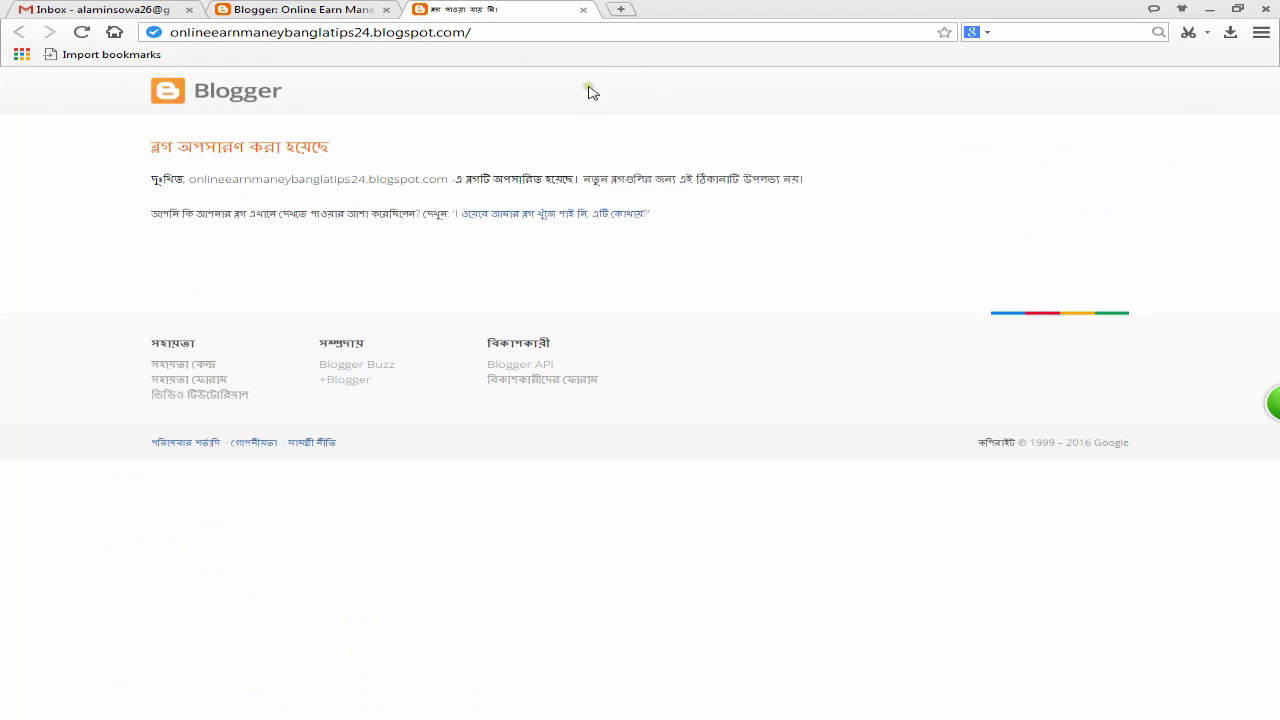
Step: Remove the 24 from the web address and load onlineearnmaneybanglatips.blogspot.com
click(371, 33)
click(366, 33)
key(BackSpace)
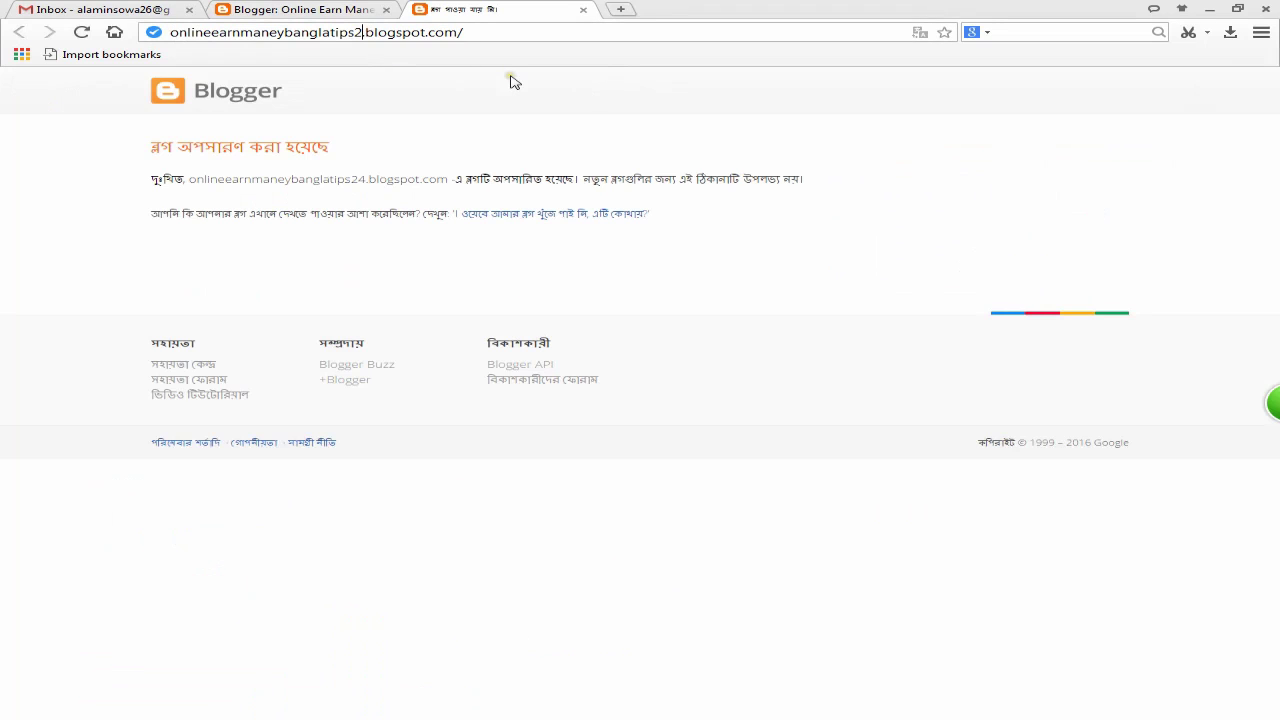
key(BackSpace)
key(Return)
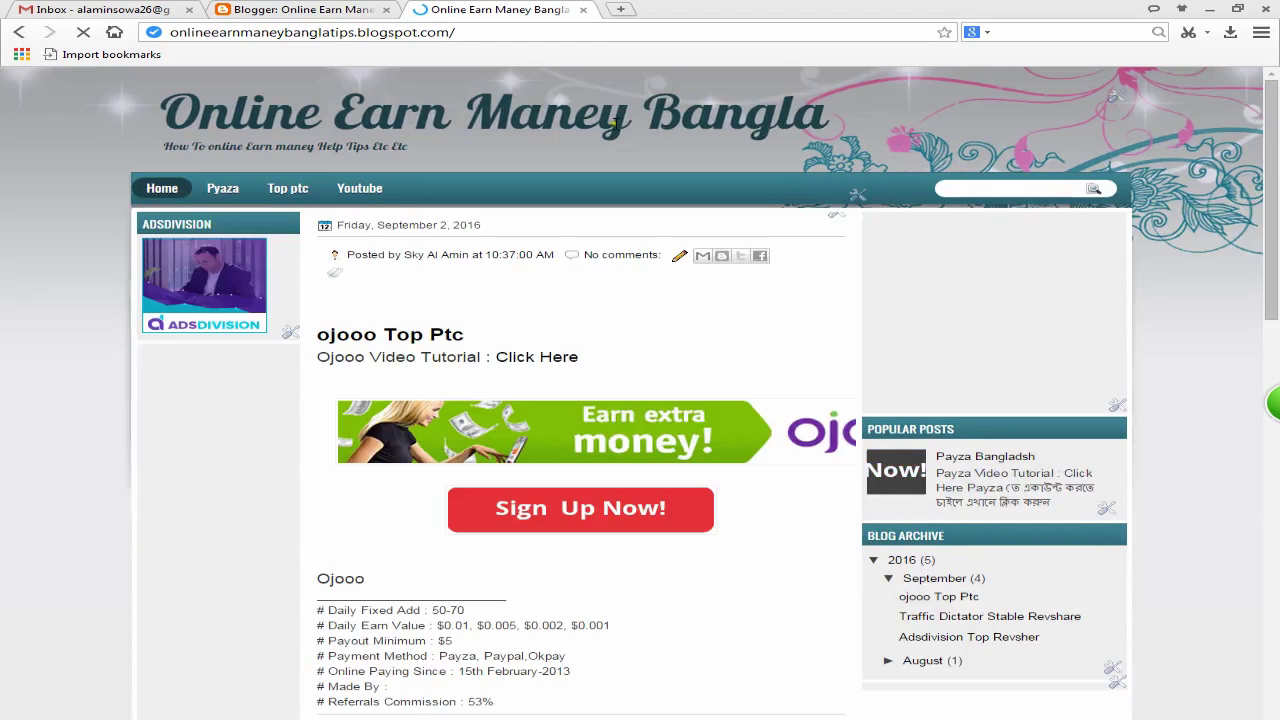
Step: Return to the blog's Basic settings and review the HTTPS Redirect options, keeping No
click(340, 9)
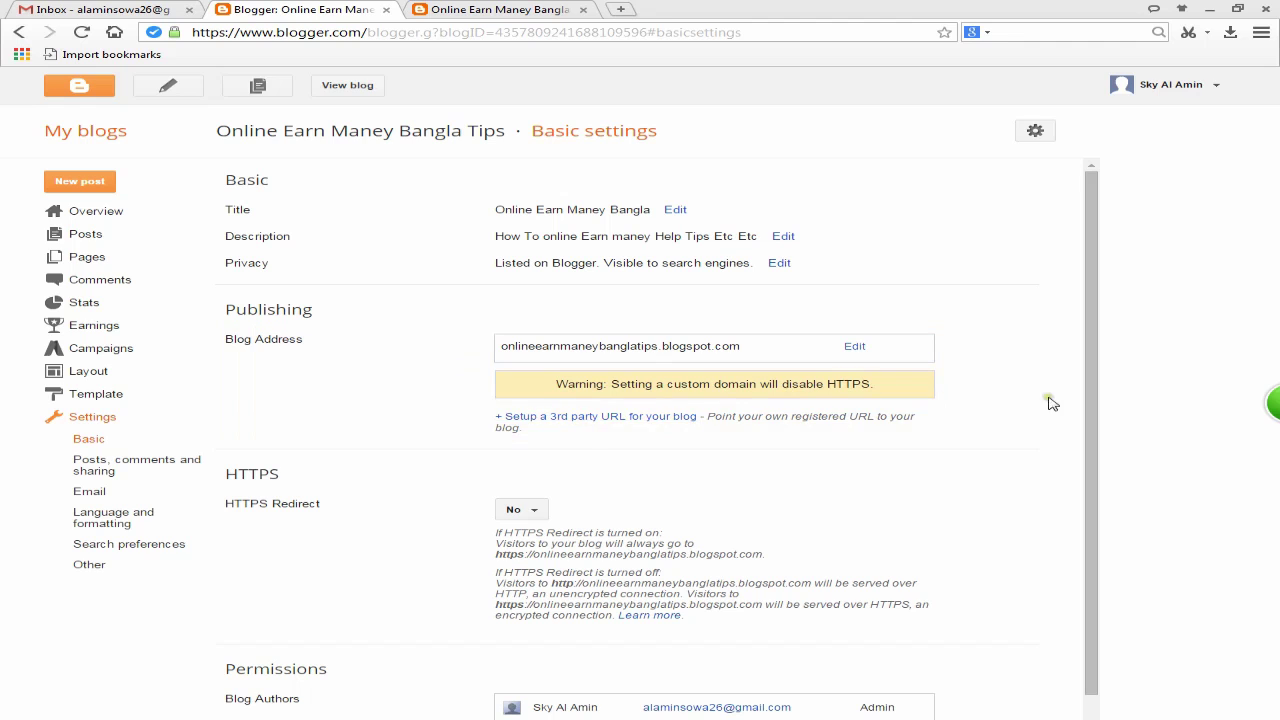
drag(1089, 424, 1093, 463)
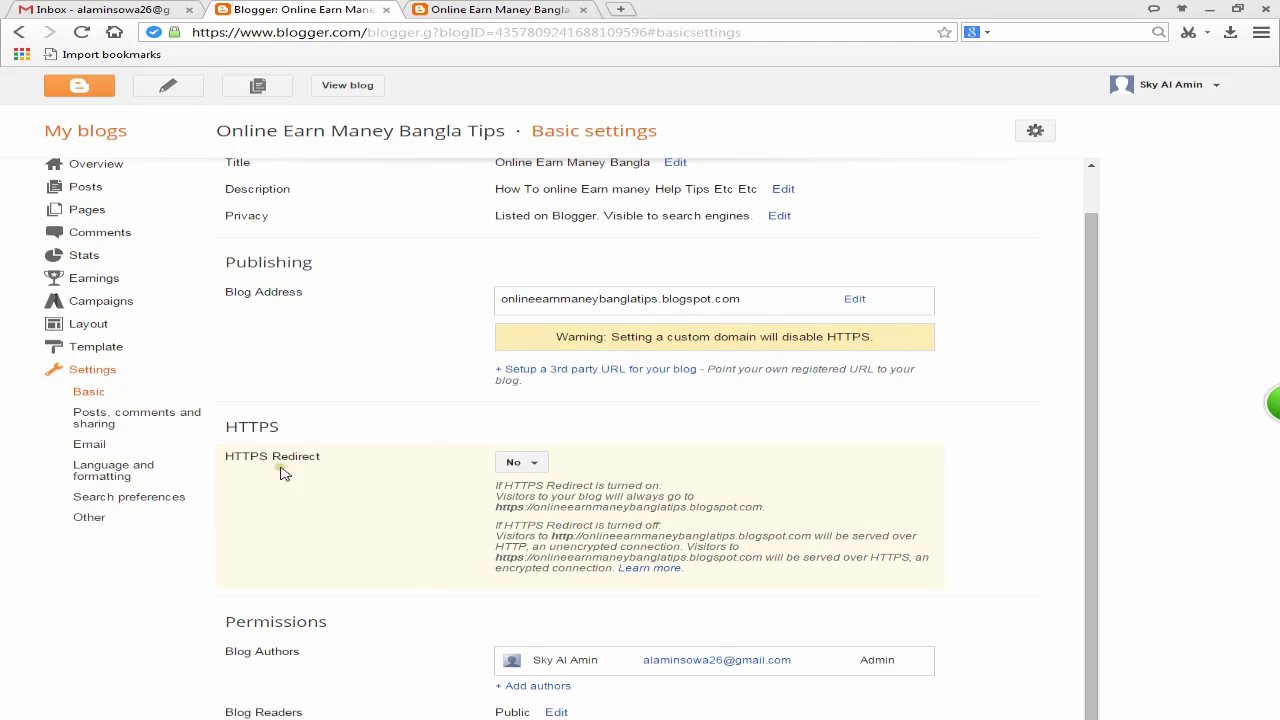
click(539, 466)
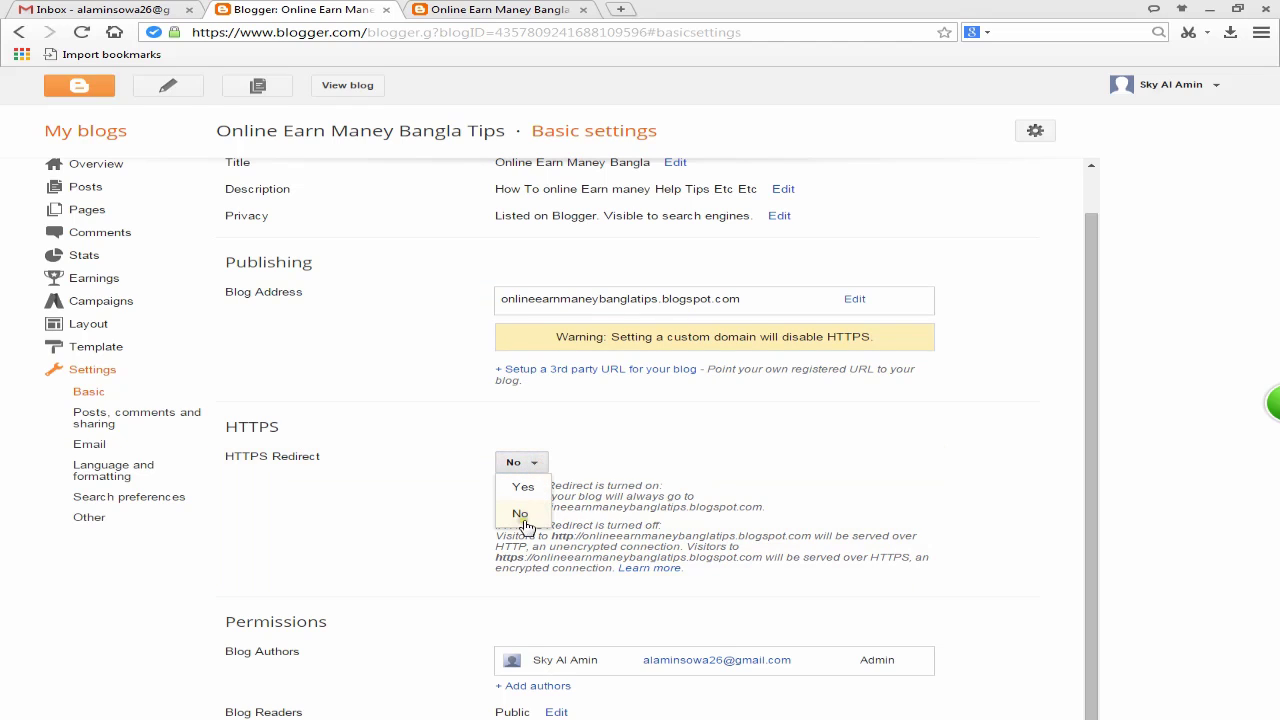
click(534, 464)
click(534, 464)
click(560, 506)
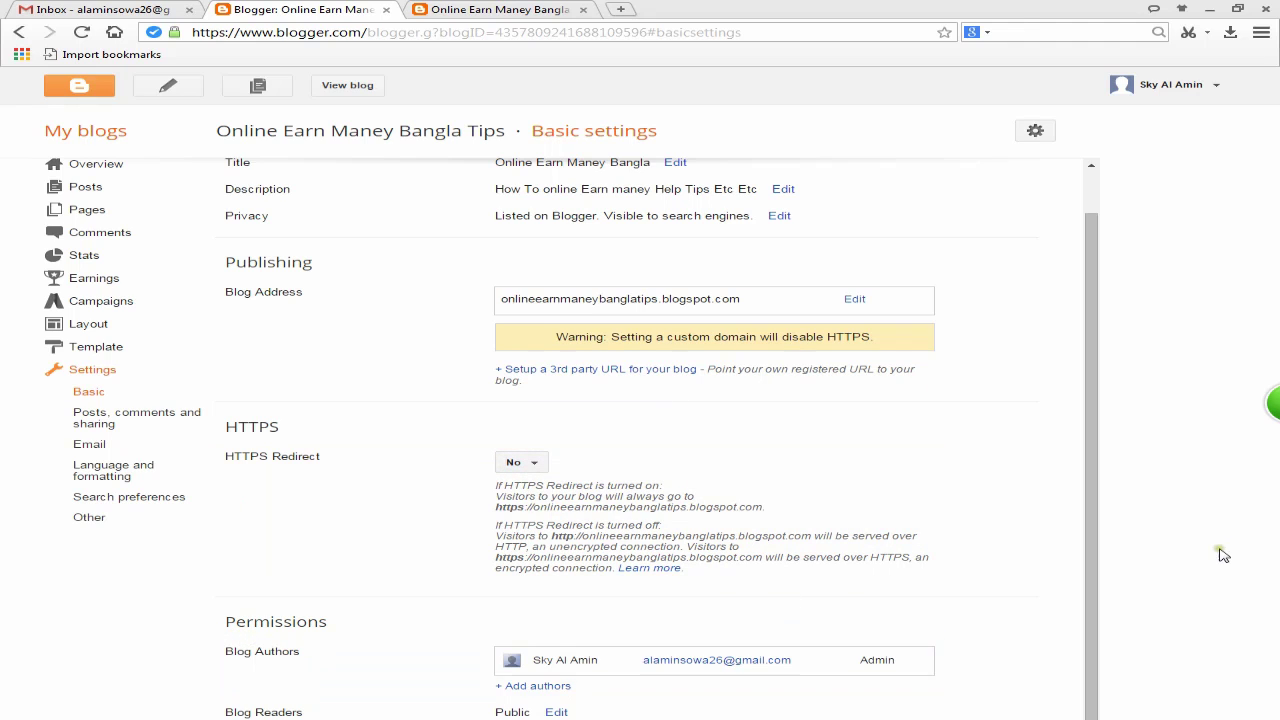
Step: Open the form for adding blog authors under Permissions and cancel it without inviting anyone
click(1088, 627)
click(1092, 577)
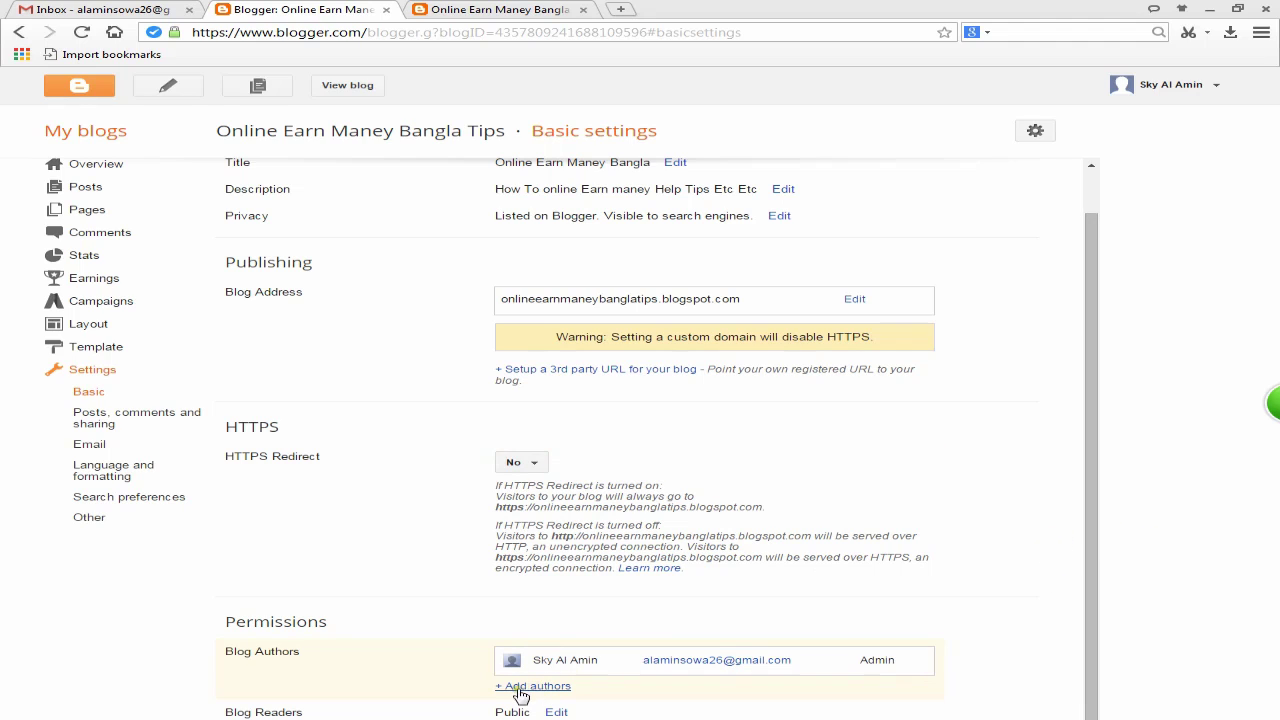
click(556, 688)
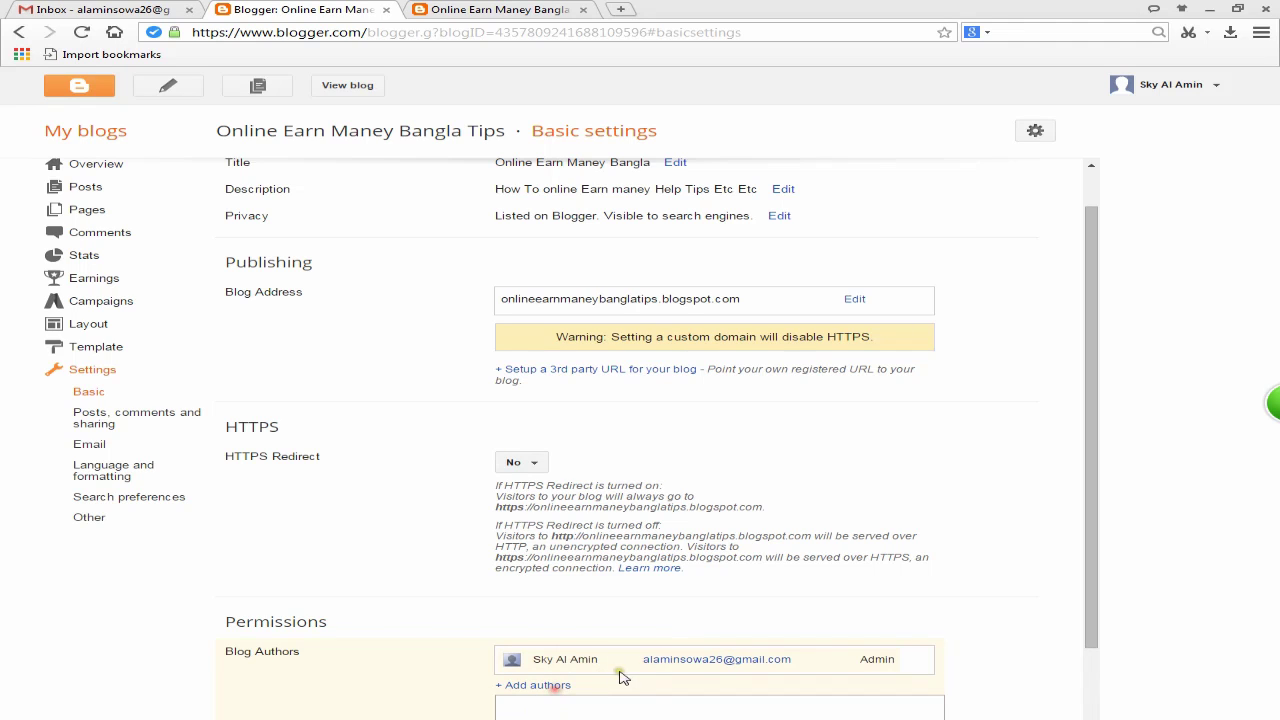
scroll(665, 664, down, 2)
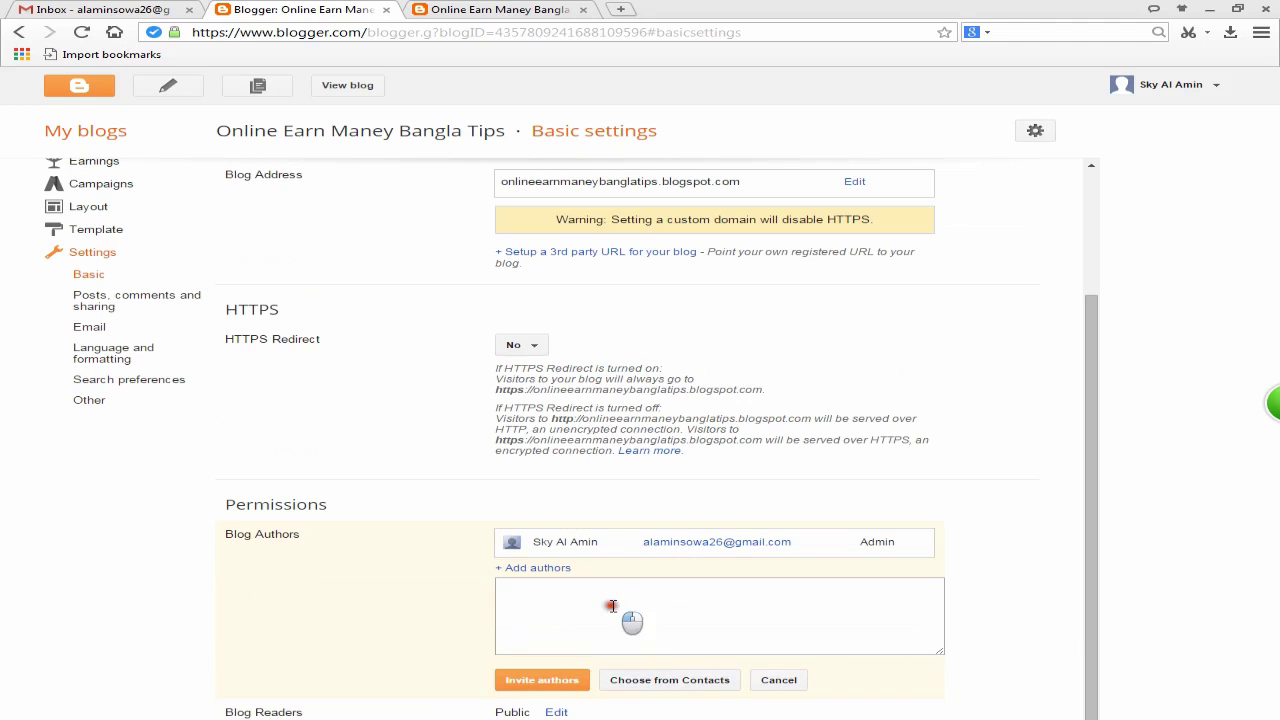
click(612, 605)
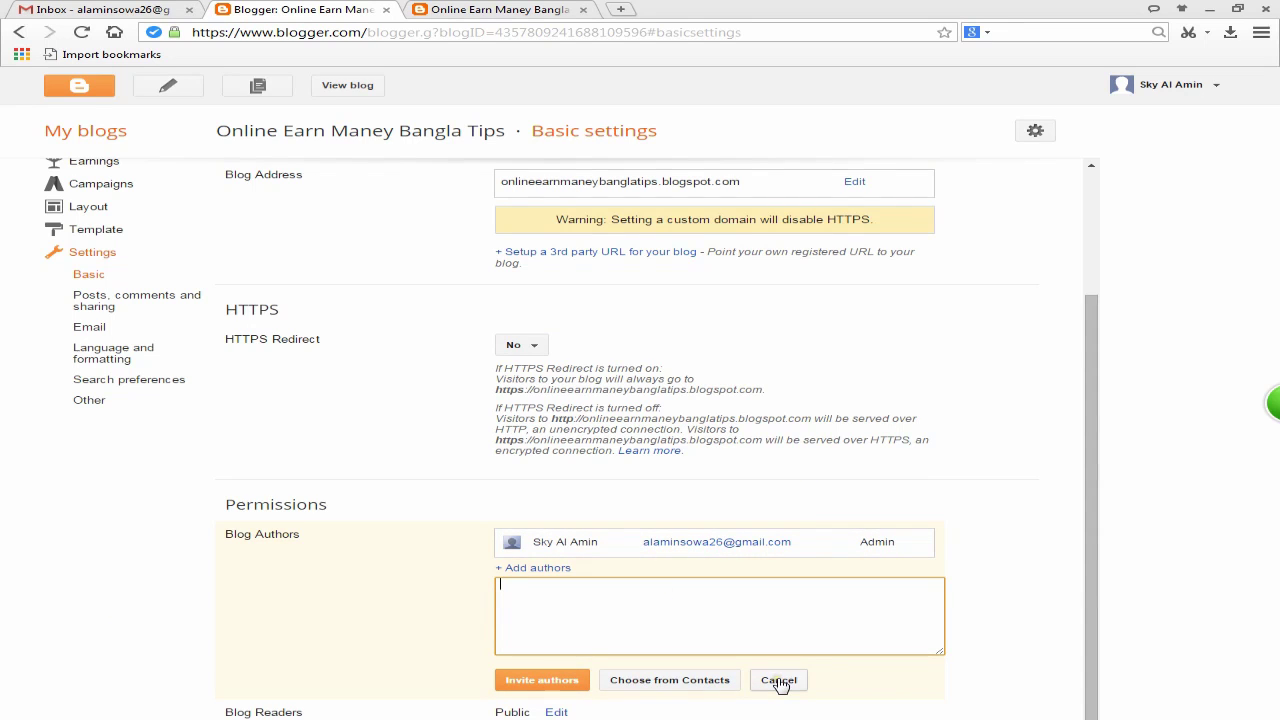
click(779, 681)
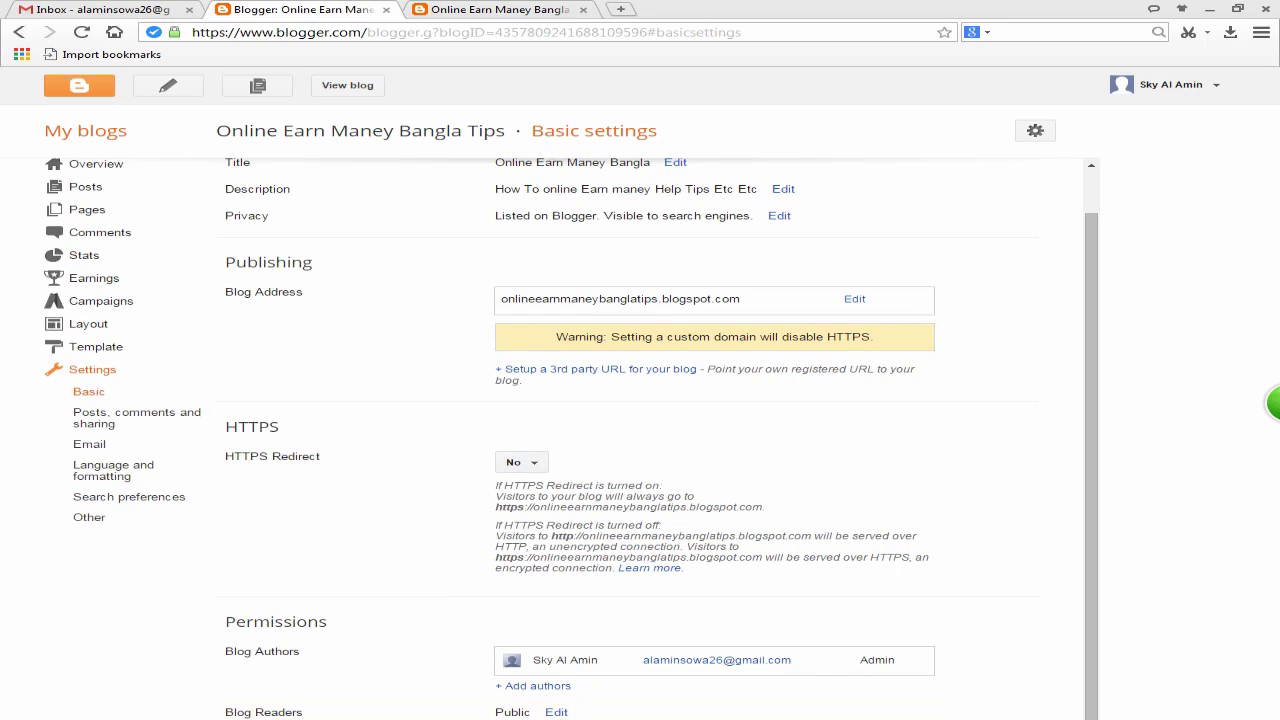
Step: Review the Blog Readers access options under Permissions and save them with Public selected
click(558, 713)
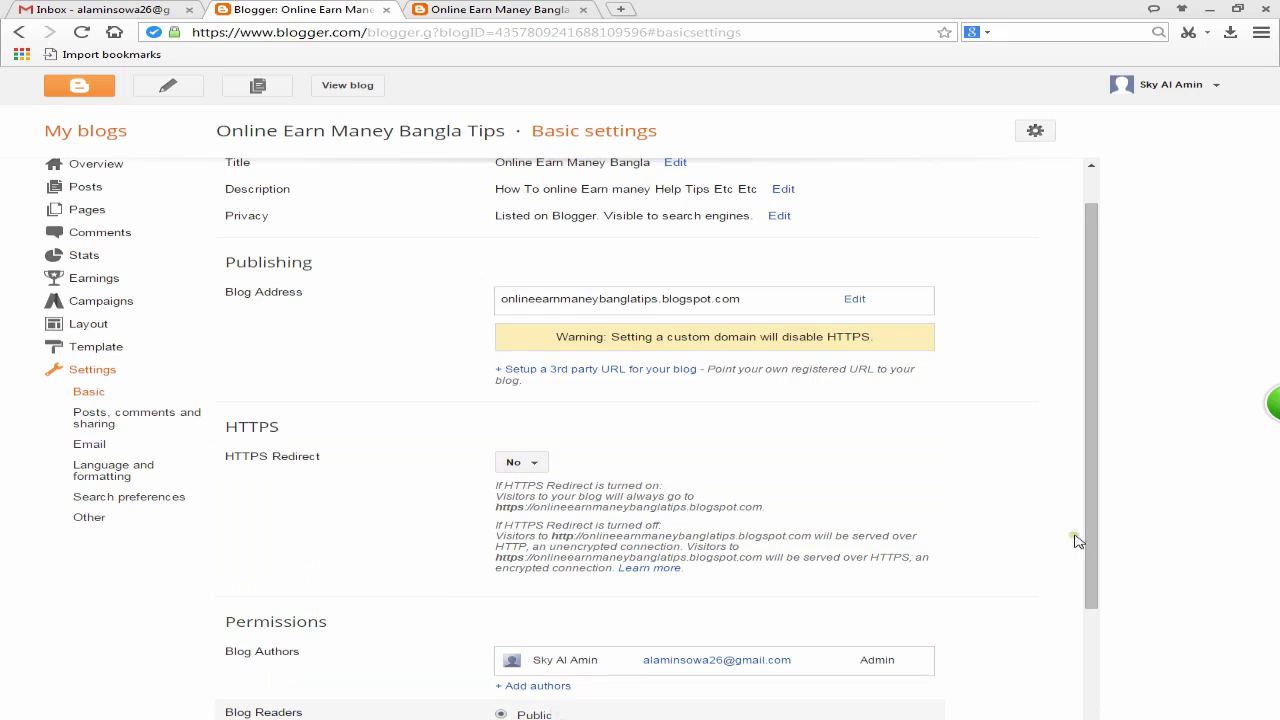
drag(1078, 545, 1083, 673)
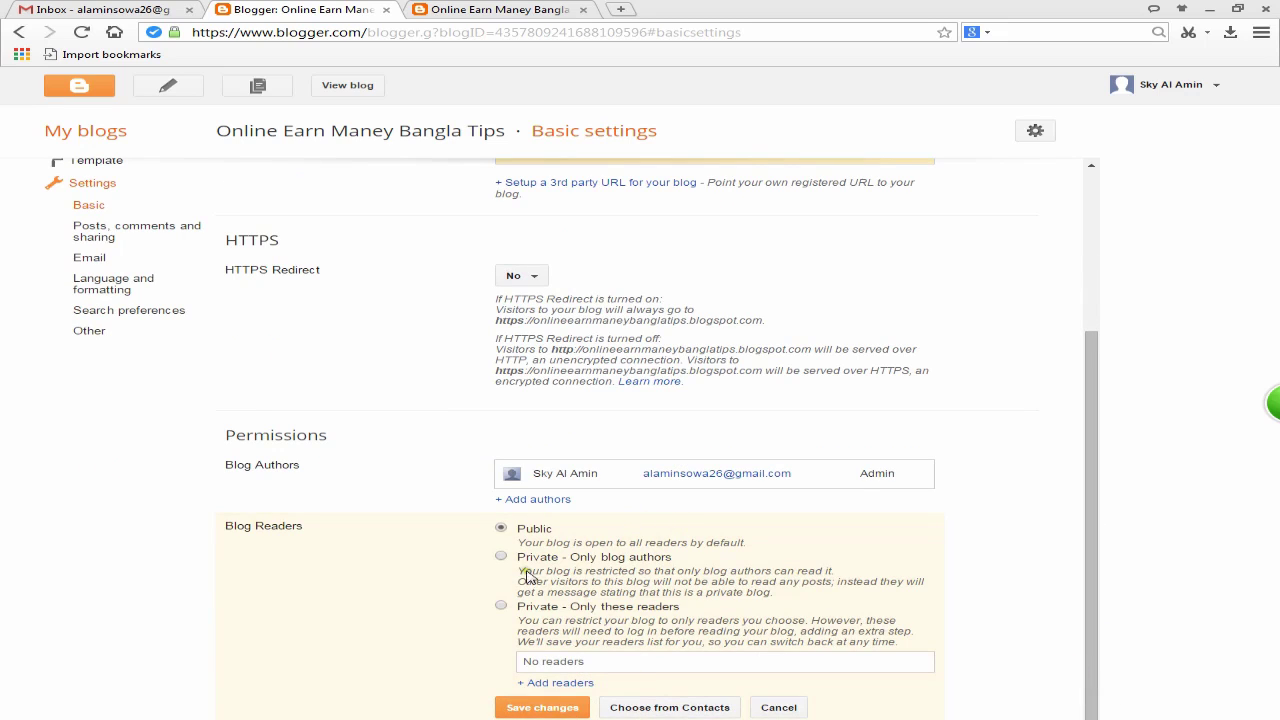
click(542, 707)
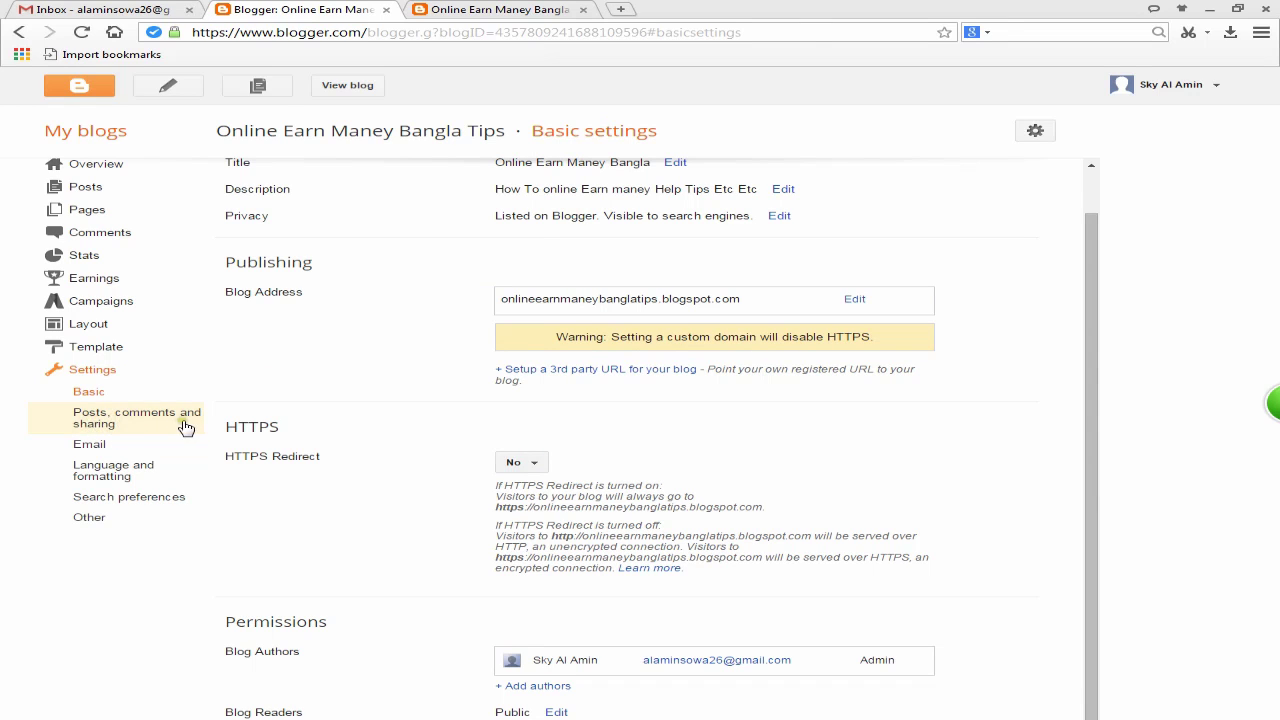
Step: Open the Posts, comments and sharing settings and check the posts listed on the live blog's main page
click(140, 424)
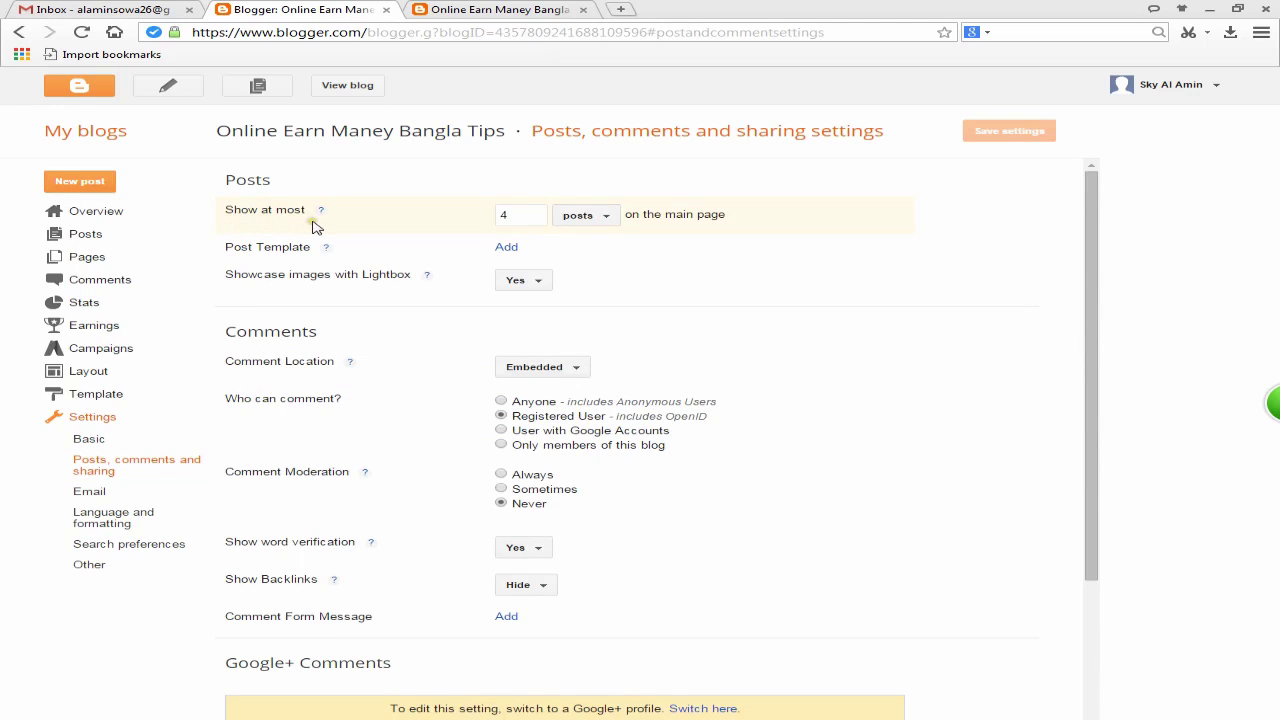
click(533, 216)
click(528, 12)
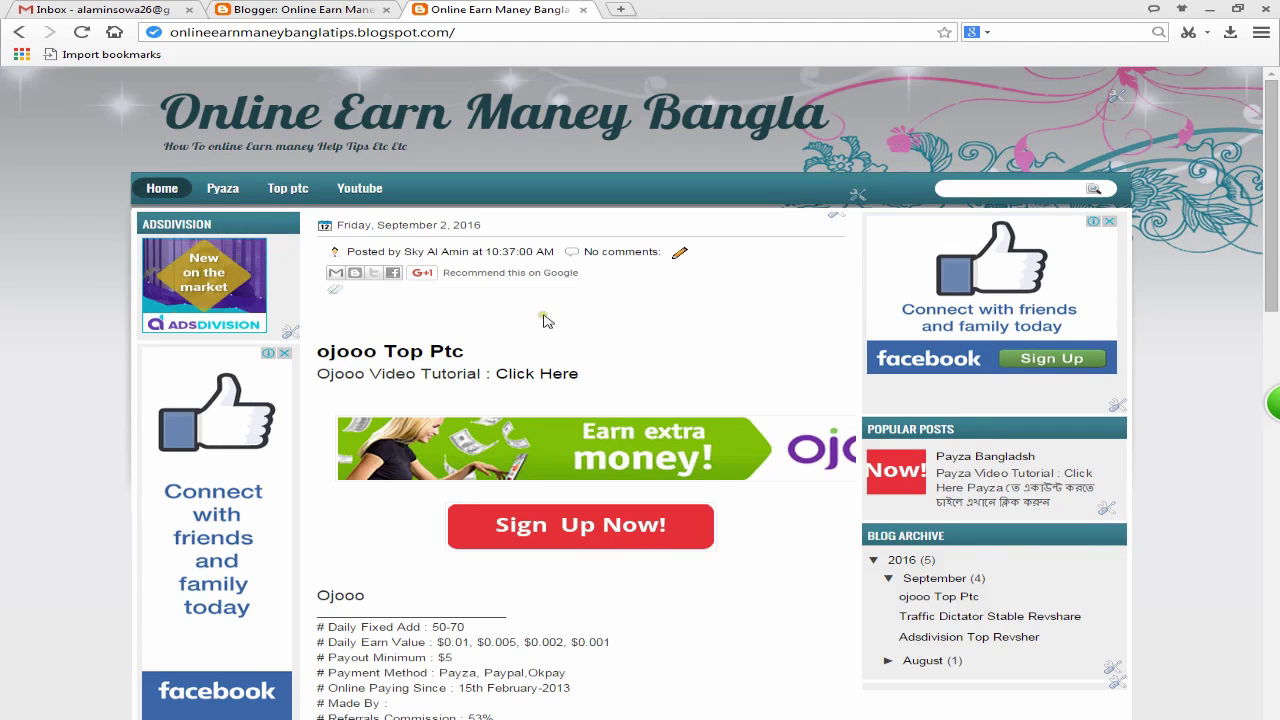
scroll(519, 365, down, 4)
scroll(590, 560, down, 4)
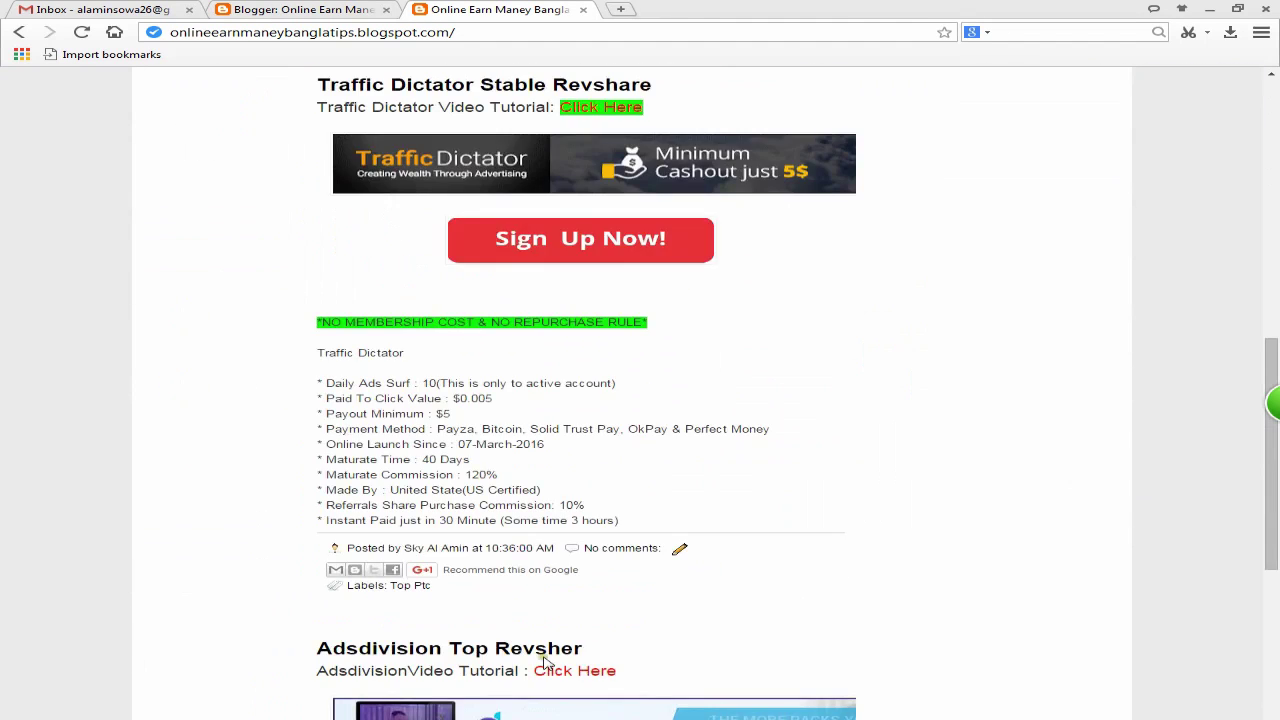
scroll(601, 570, down, 3)
scroll(612, 550, up, 2)
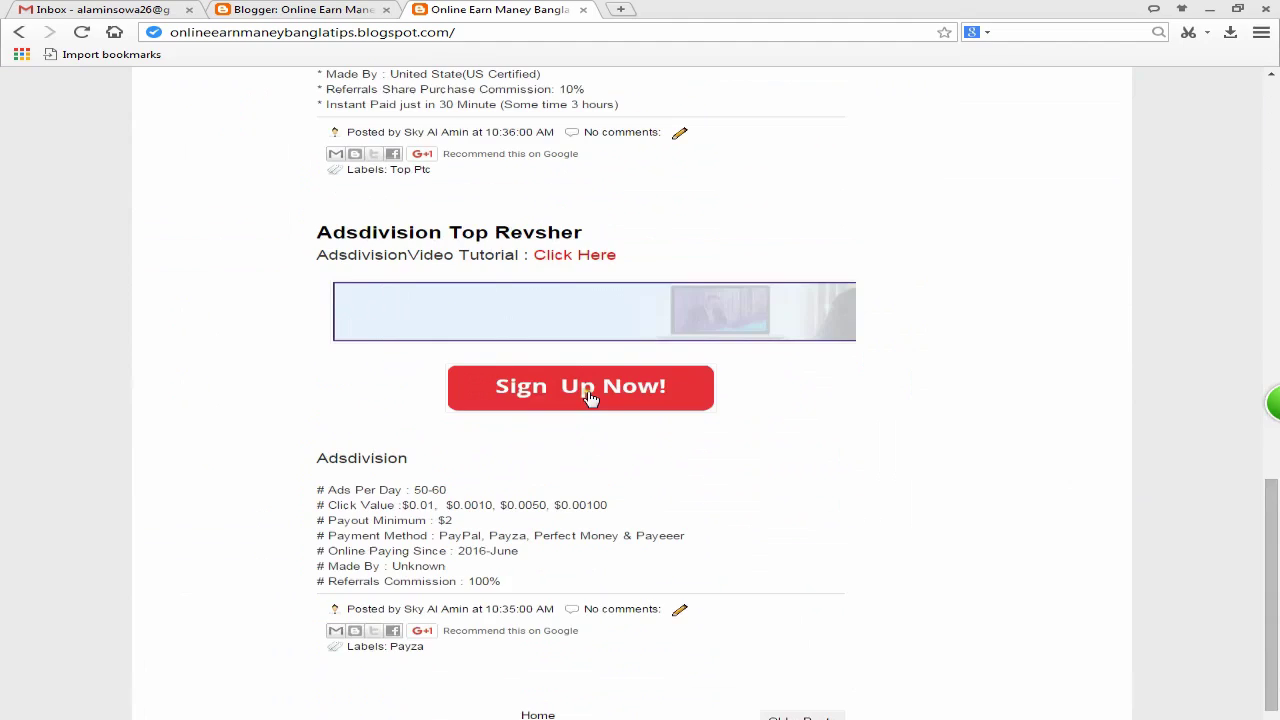
Step: Set the main page to show at most 2 posts and save the settings
click(290, 8)
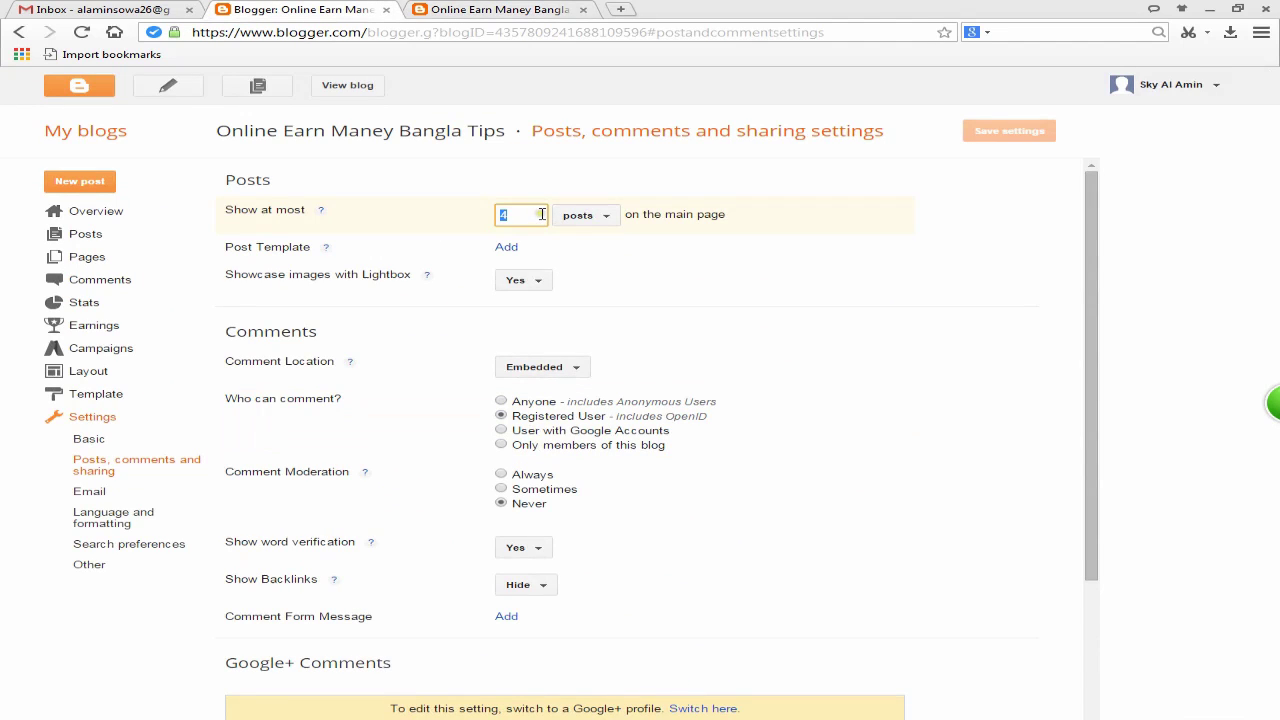
text(2)
click(991, 131)
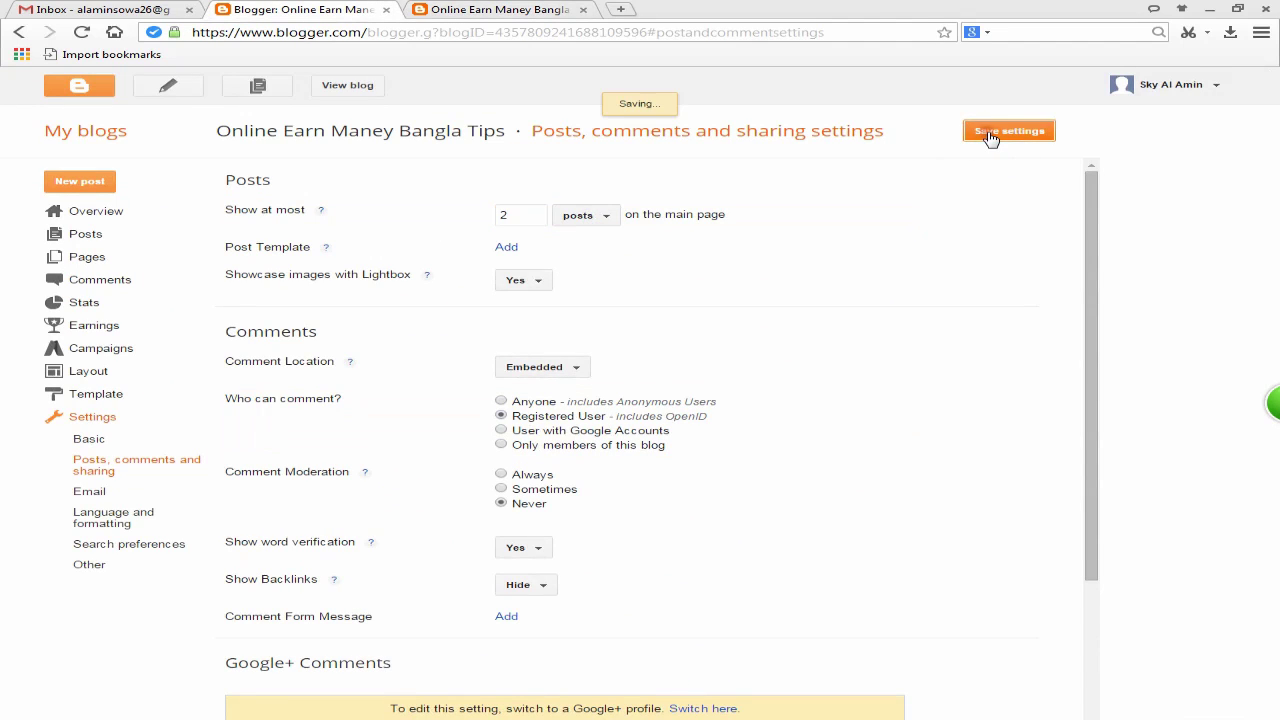
Step: Reload the live blog to check its main page with the new post limit
click(518, 8)
right_click(808, 160)
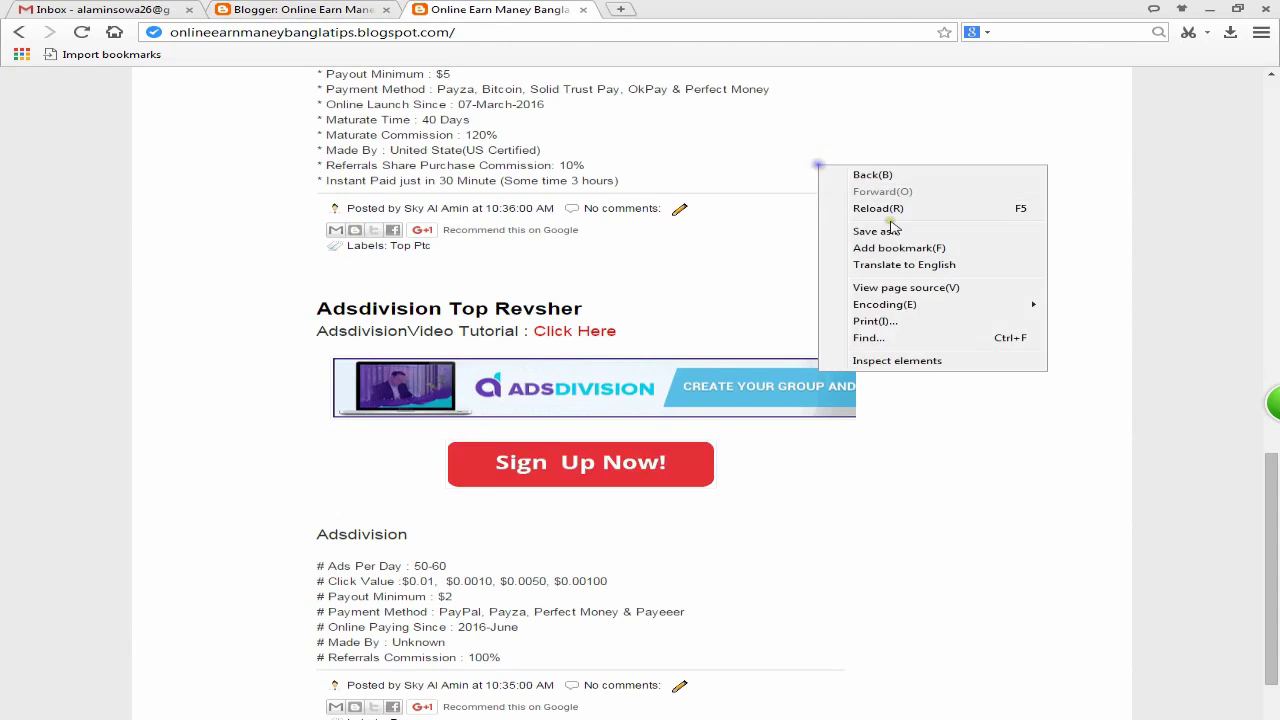
click(900, 209)
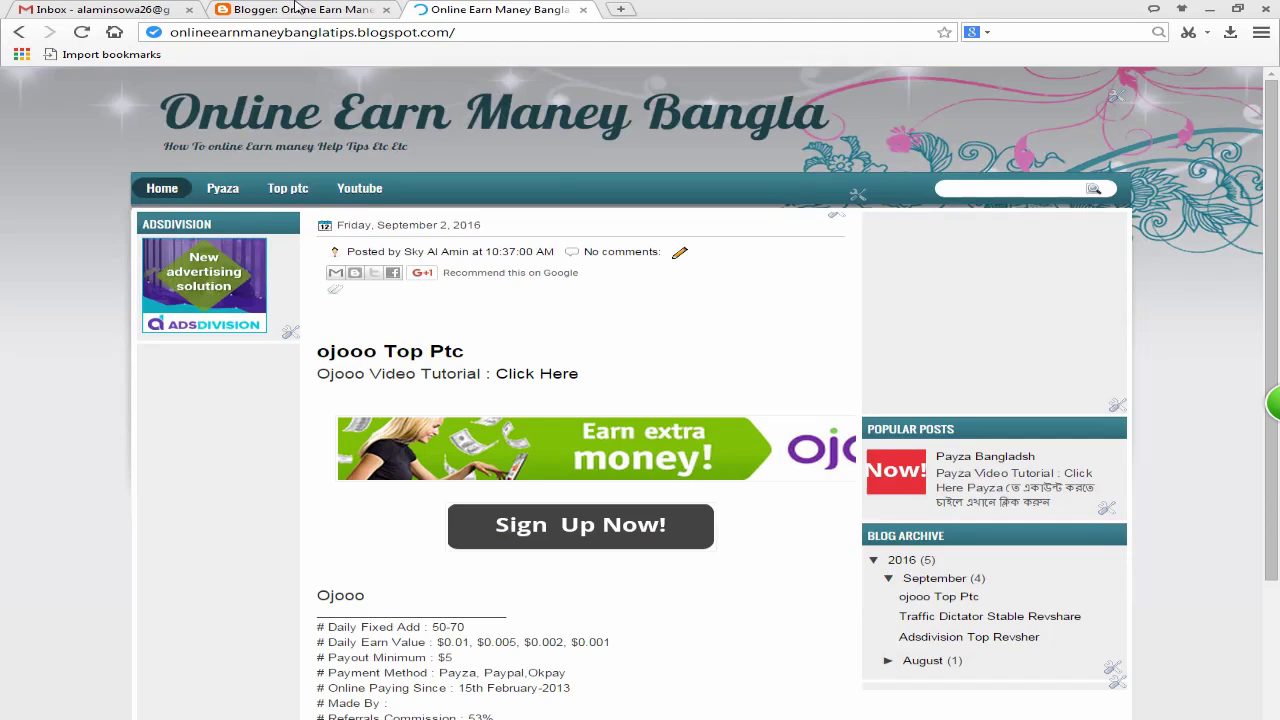
Step: Return to the post settings, open an empty Post Template field, and remove it again
click(297, 9)
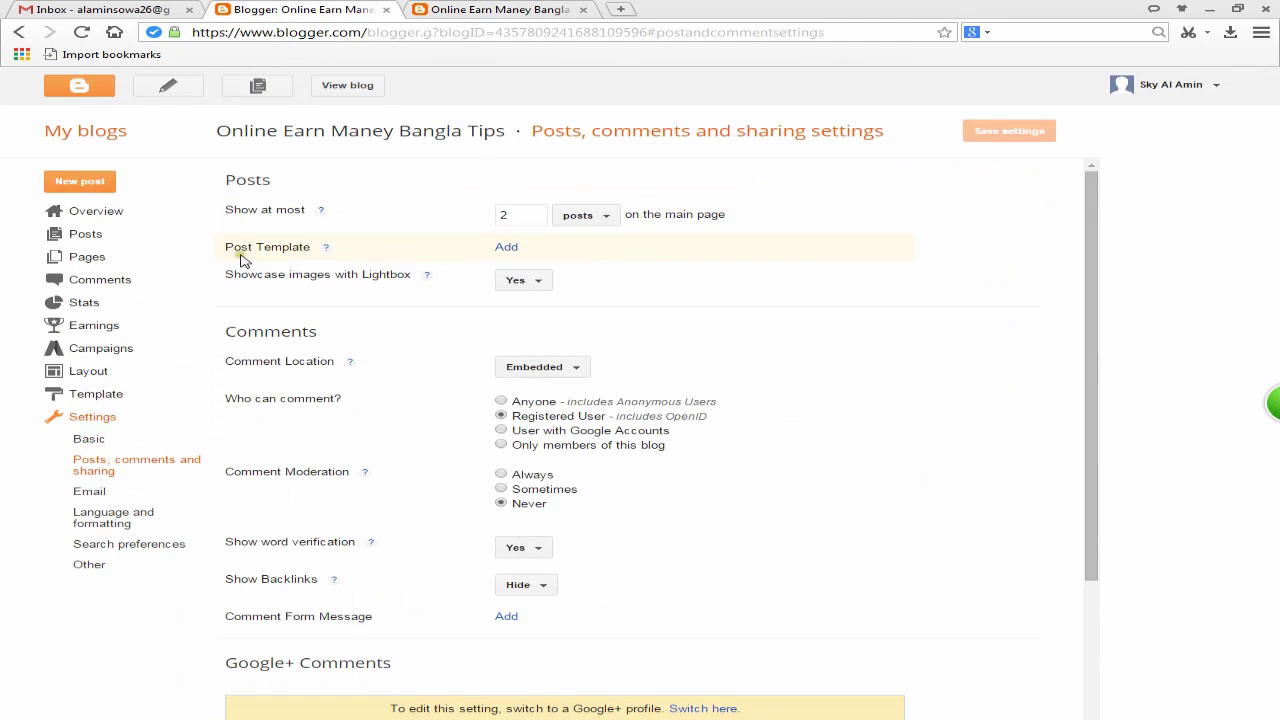
click(508, 247)
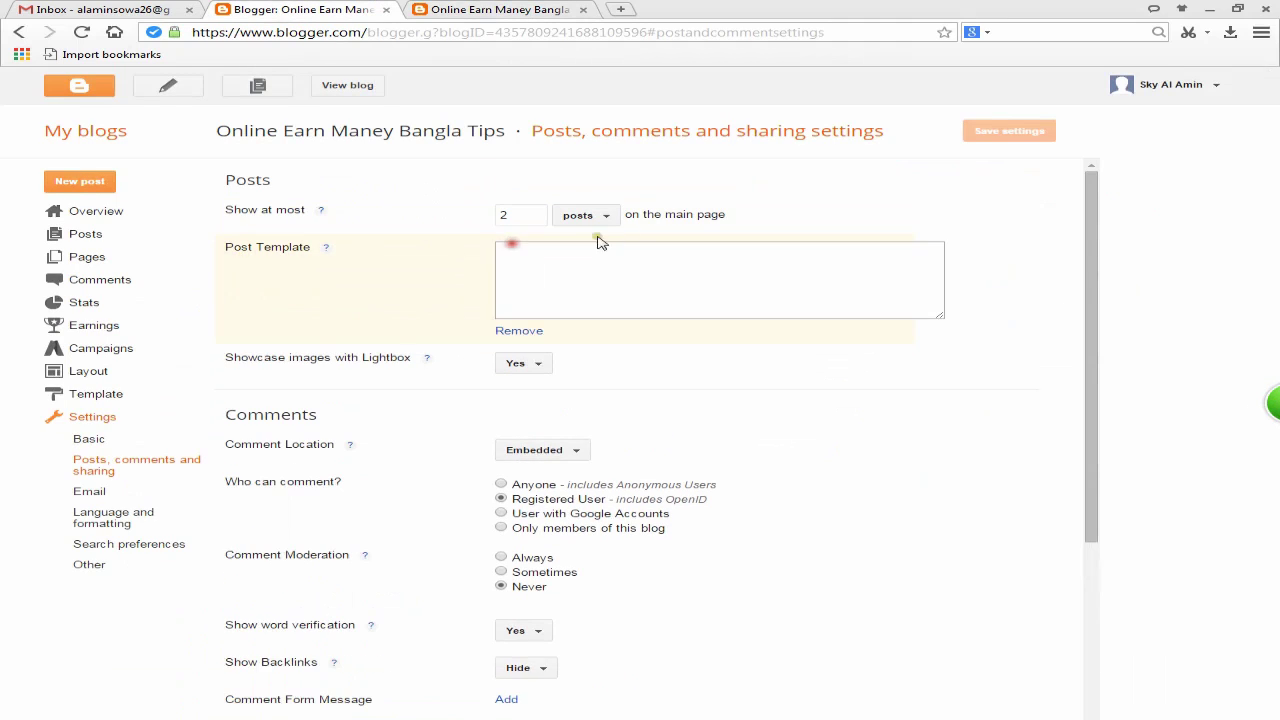
click(539, 255)
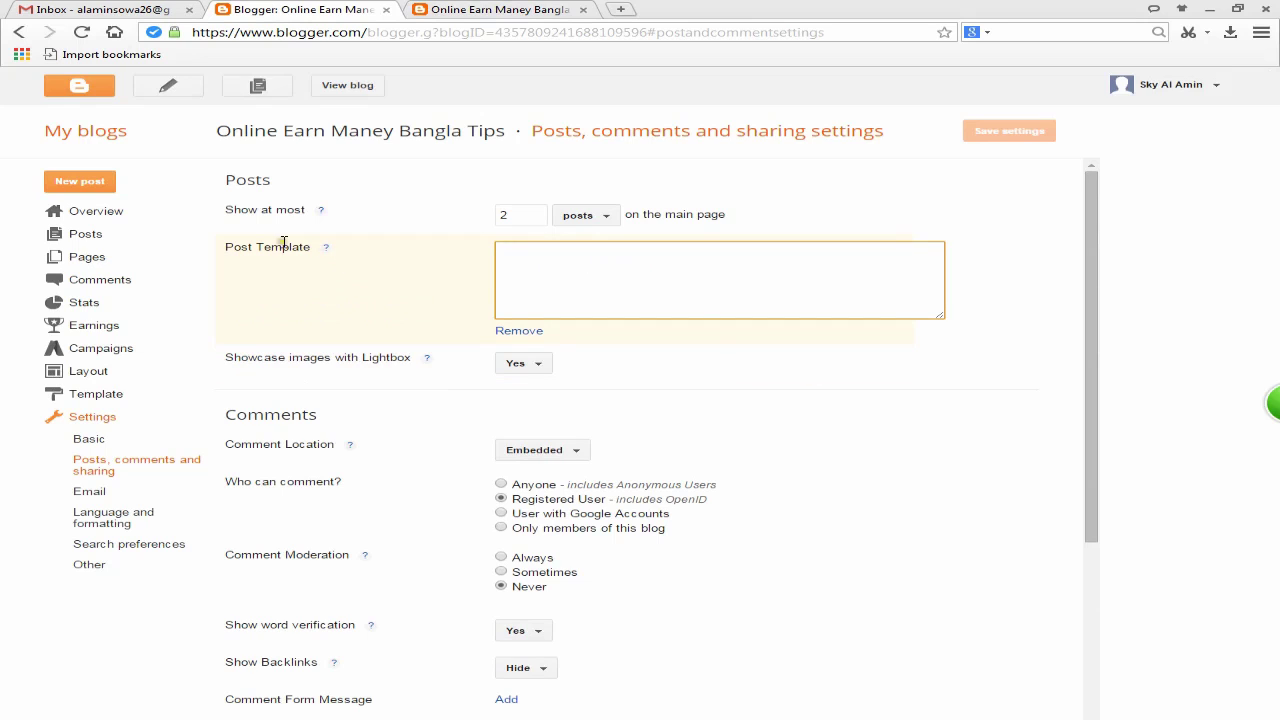
click(510, 331)
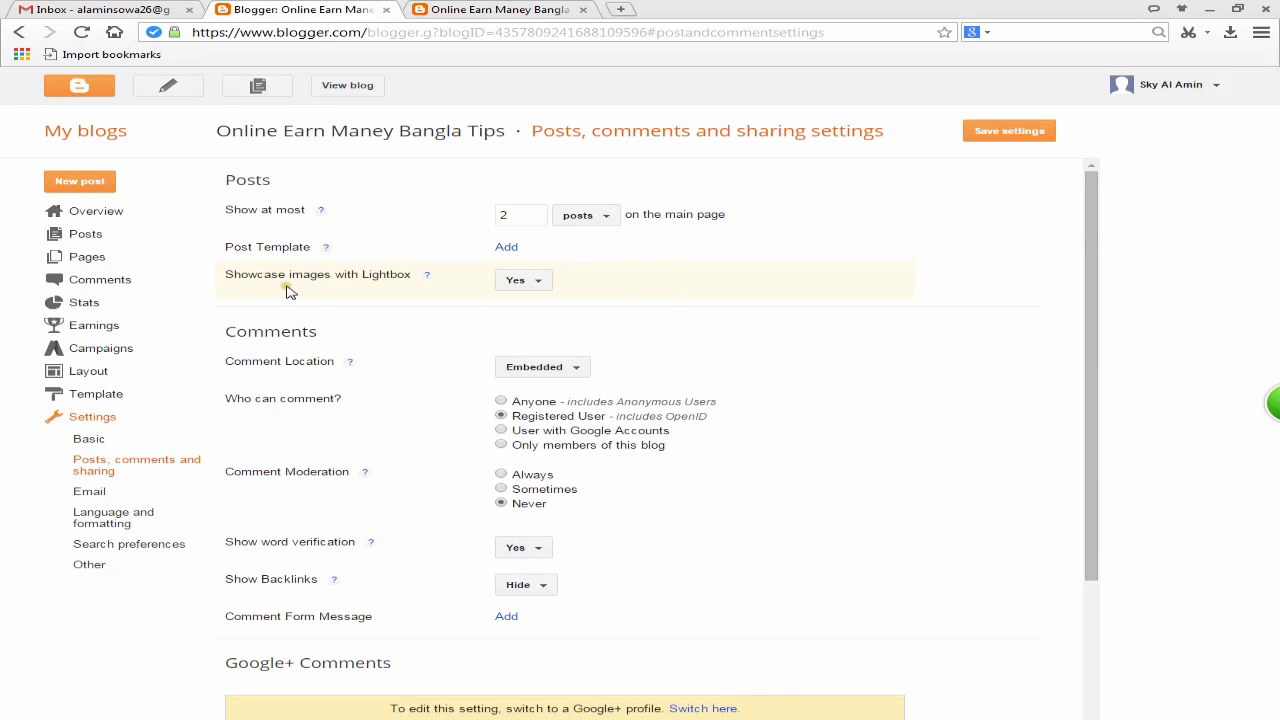
Step: Review the lightbox image options and the comment location options, keeping Yes and Embedded
click(527, 281)
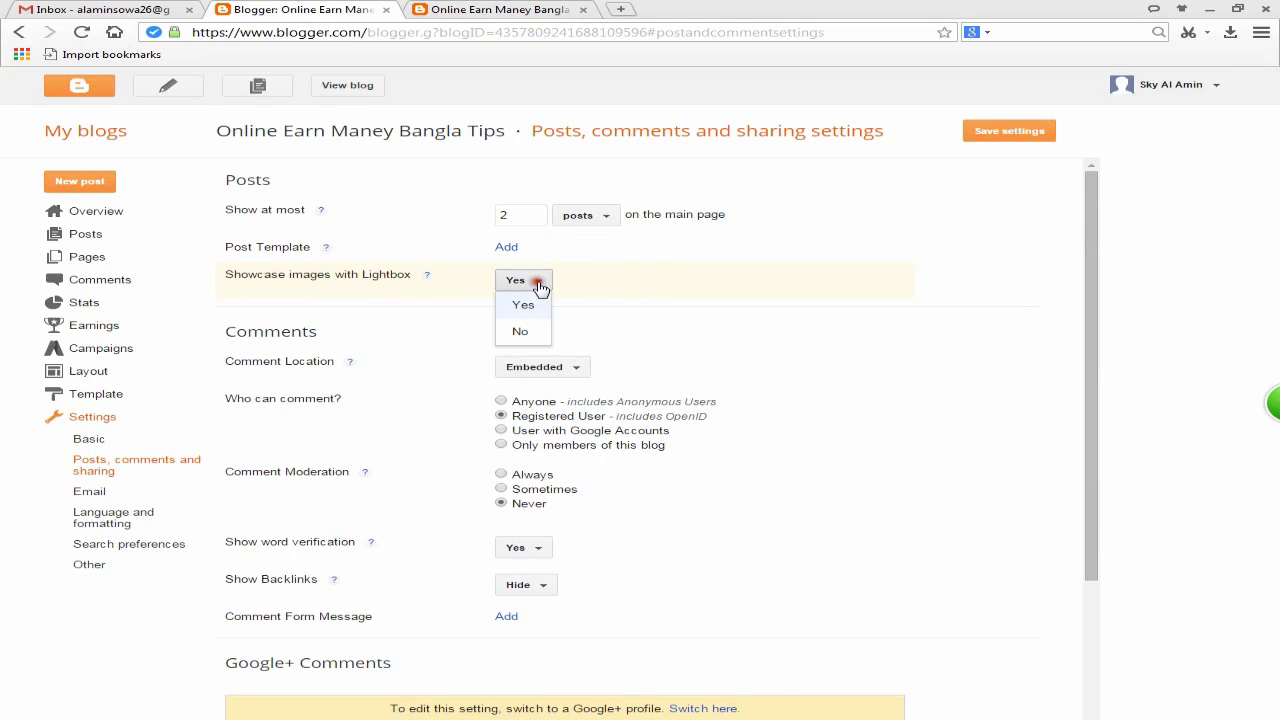
click(622, 280)
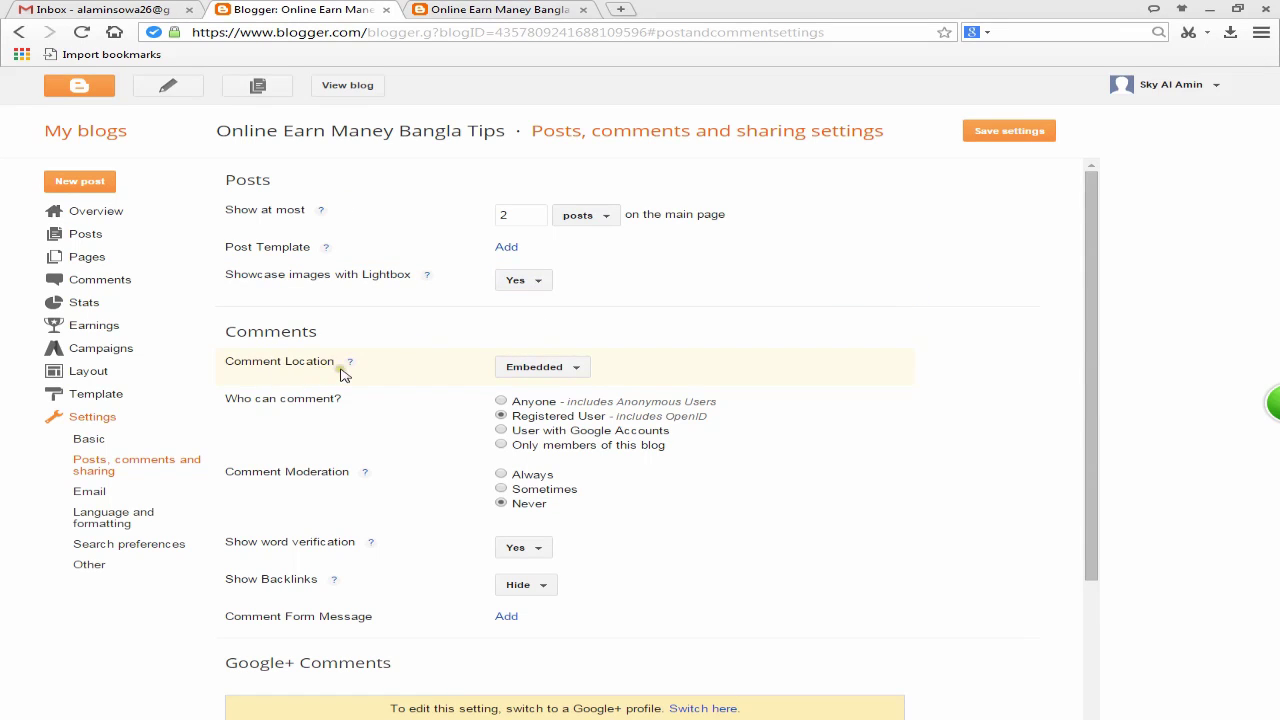
click(584, 372)
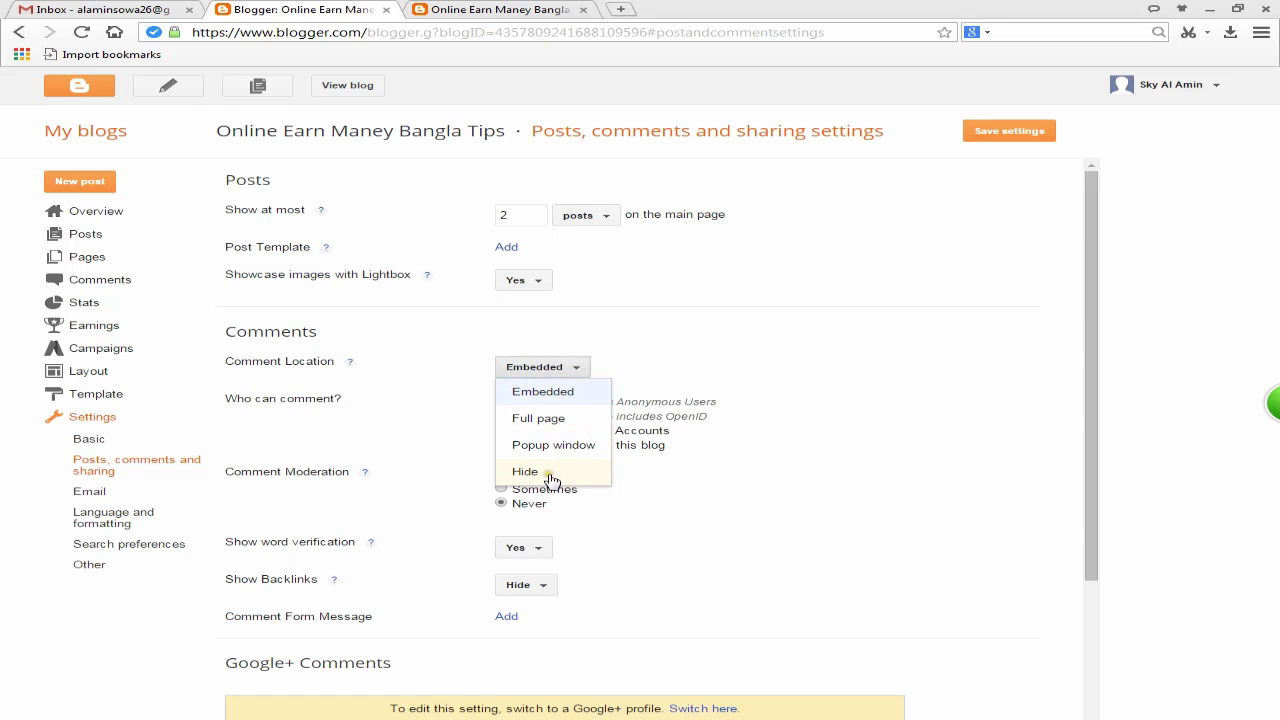
click(584, 368)
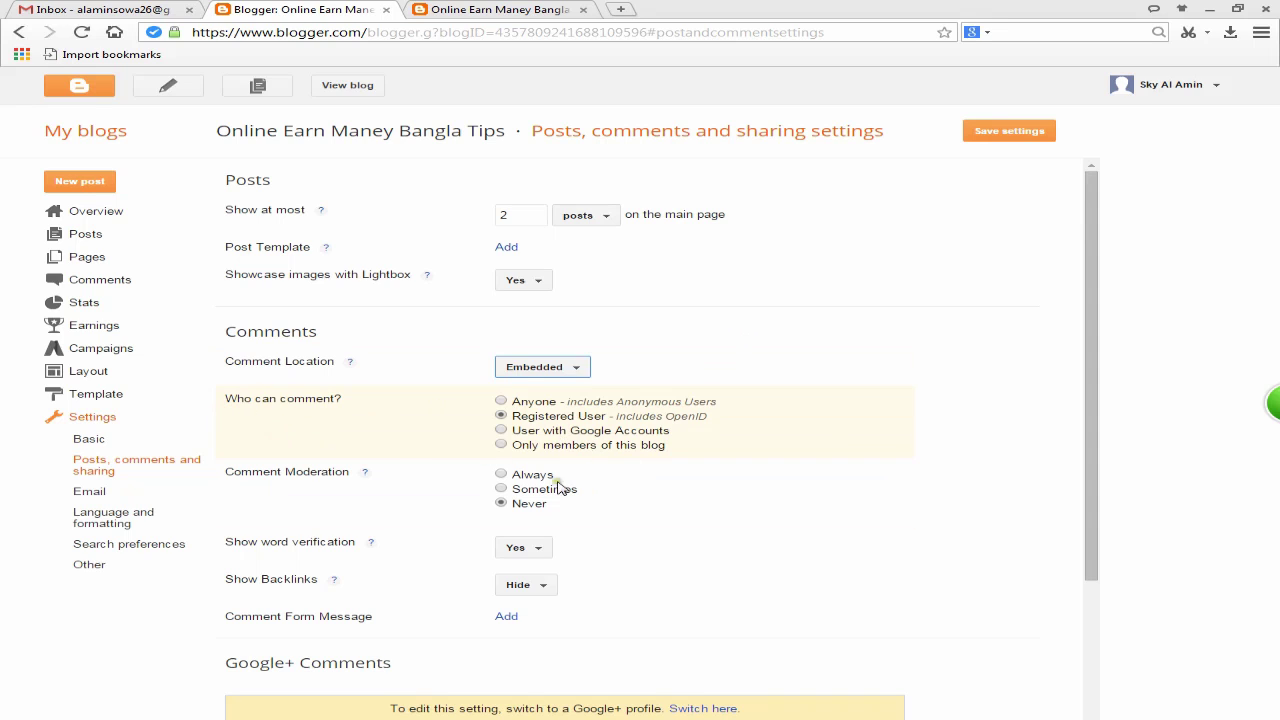
Step: Set Show word verification to No in the Comments settings
scroll(604, 470, down, 1)
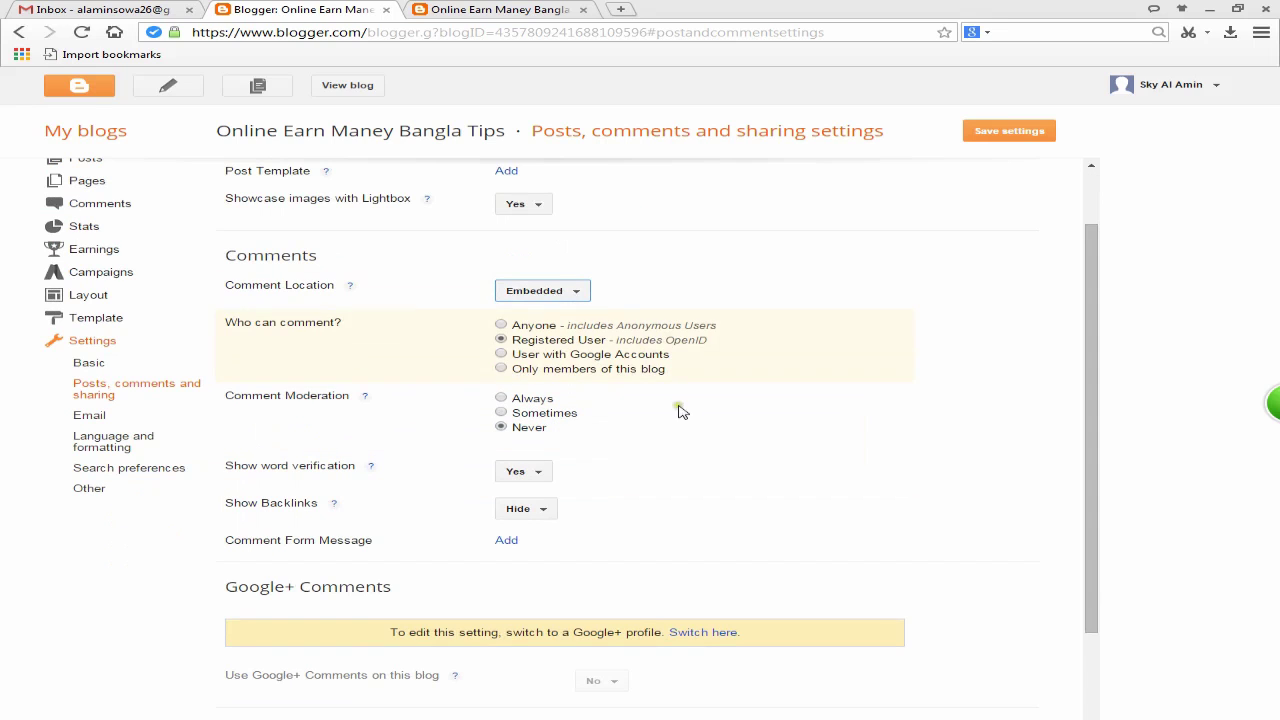
scroll(785, 424, down, 1)
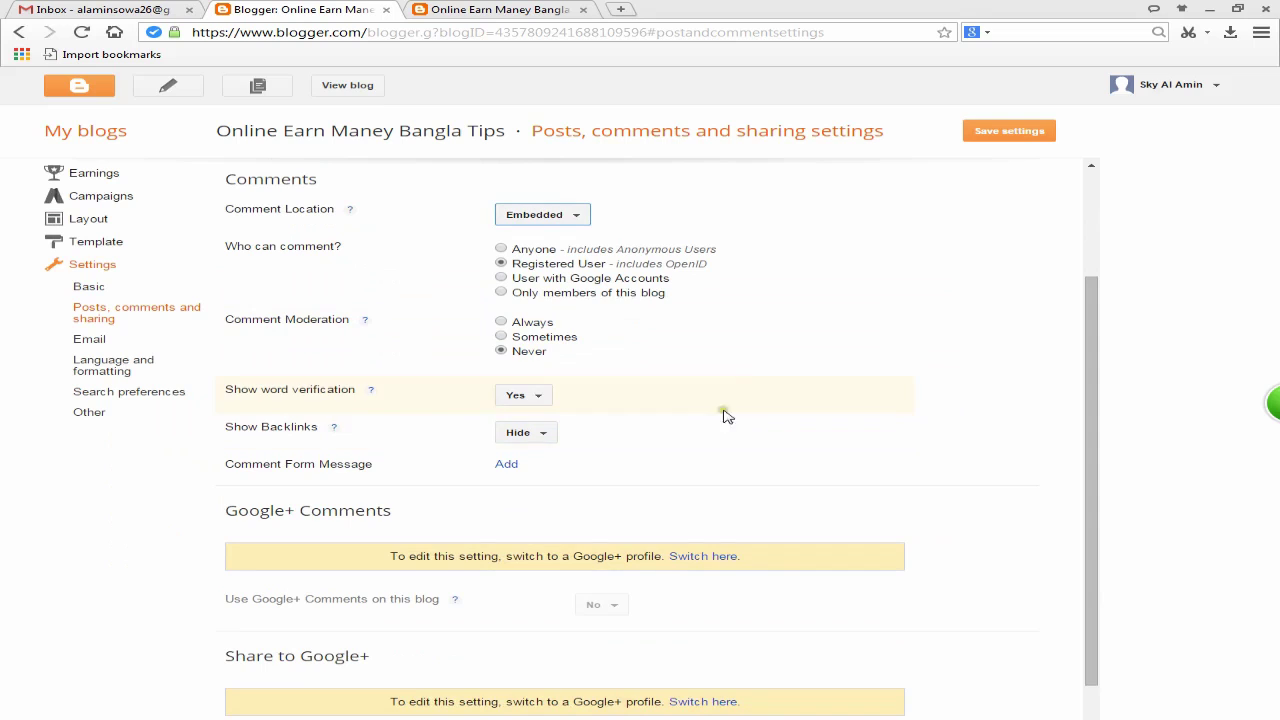
click(538, 400)
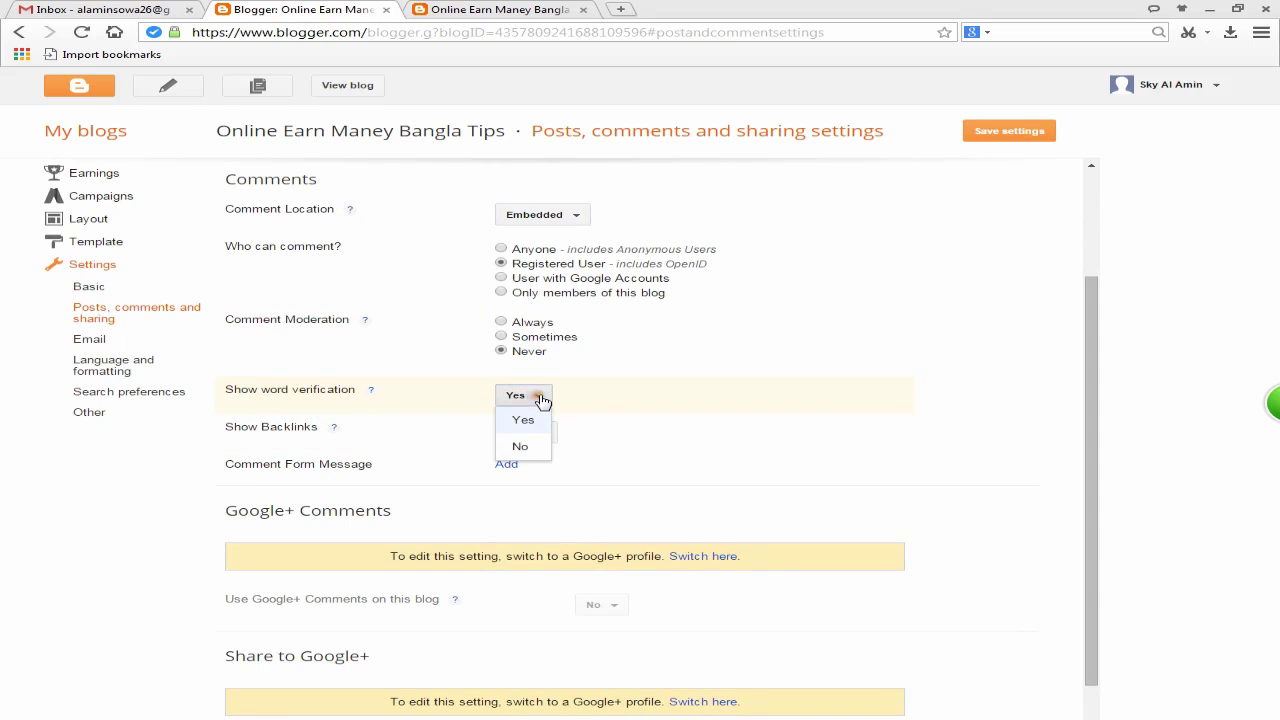
click(530, 419)
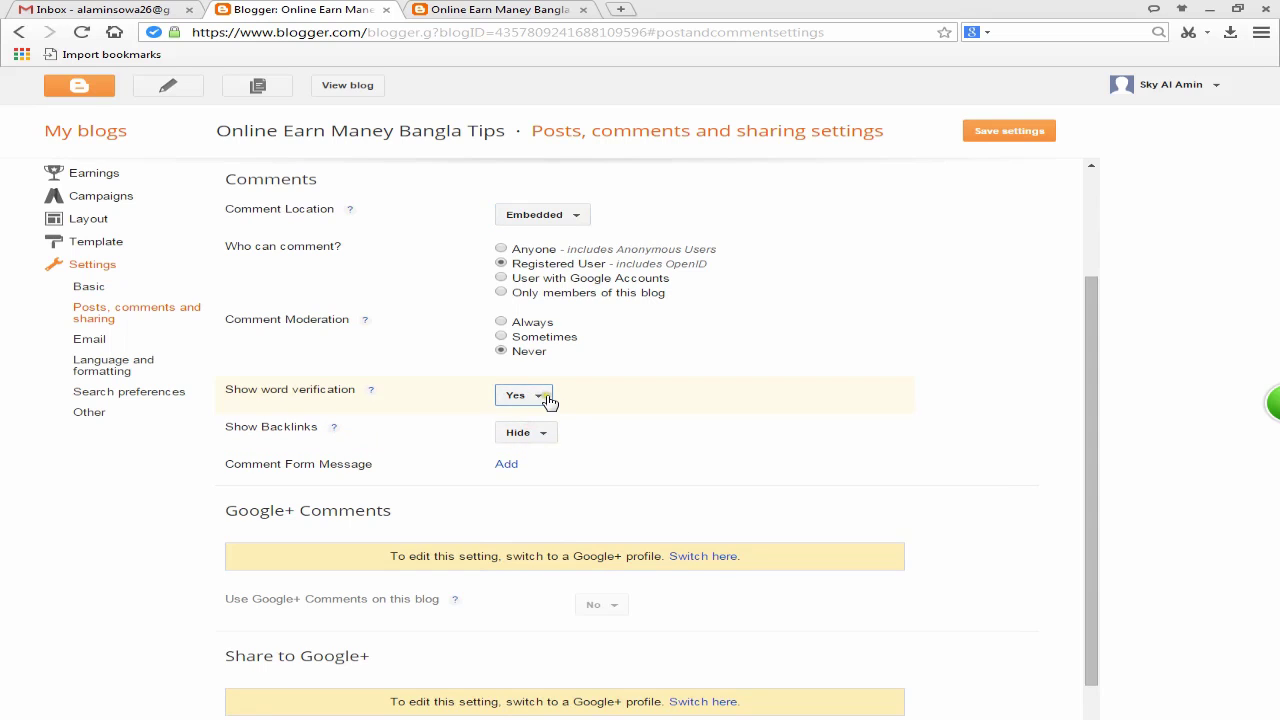
click(540, 397)
click(530, 446)
click(538, 396)
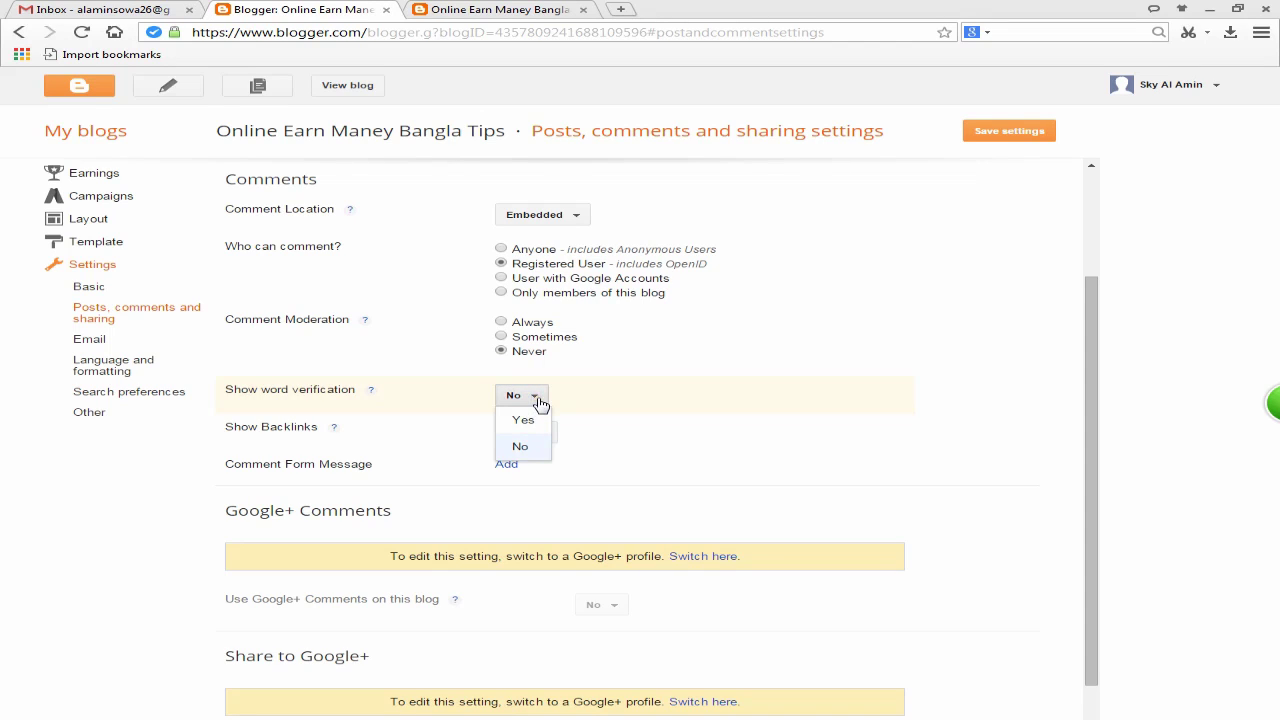
click(524, 446)
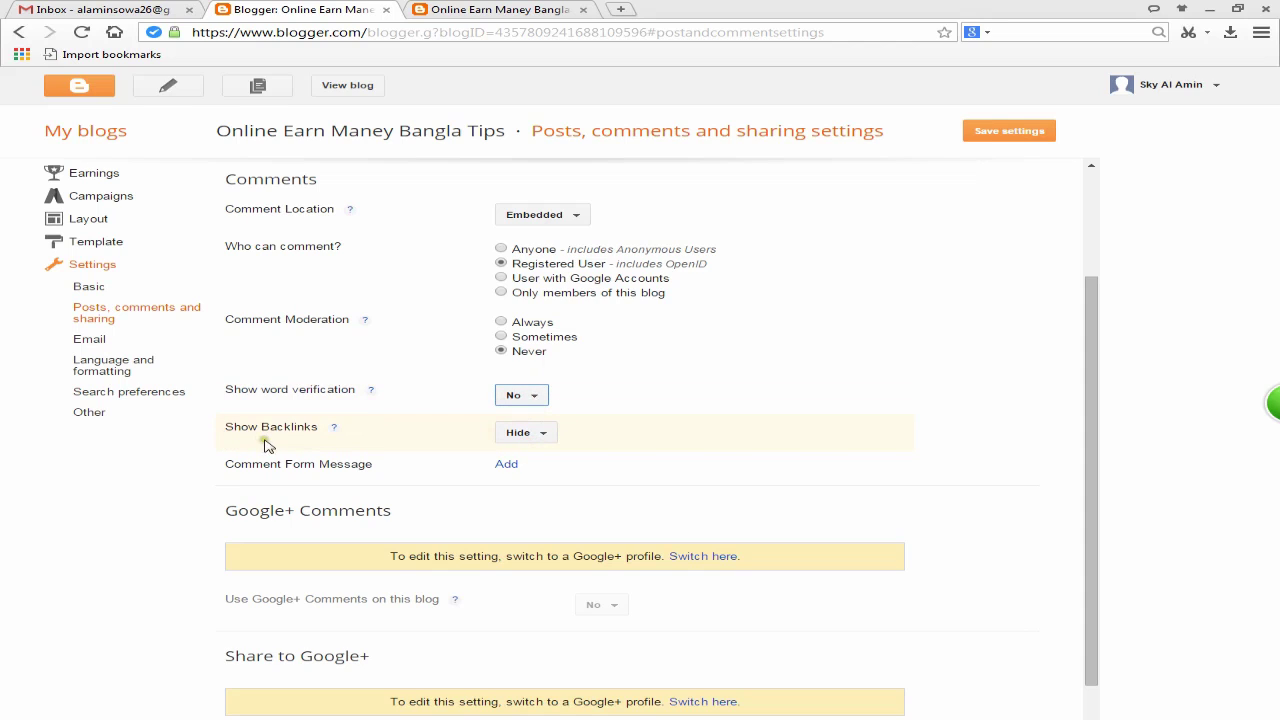
Step: Review the Show Backlinks options, keeping Hide, and open an empty Comment Form Message field and remove it again
click(540, 433)
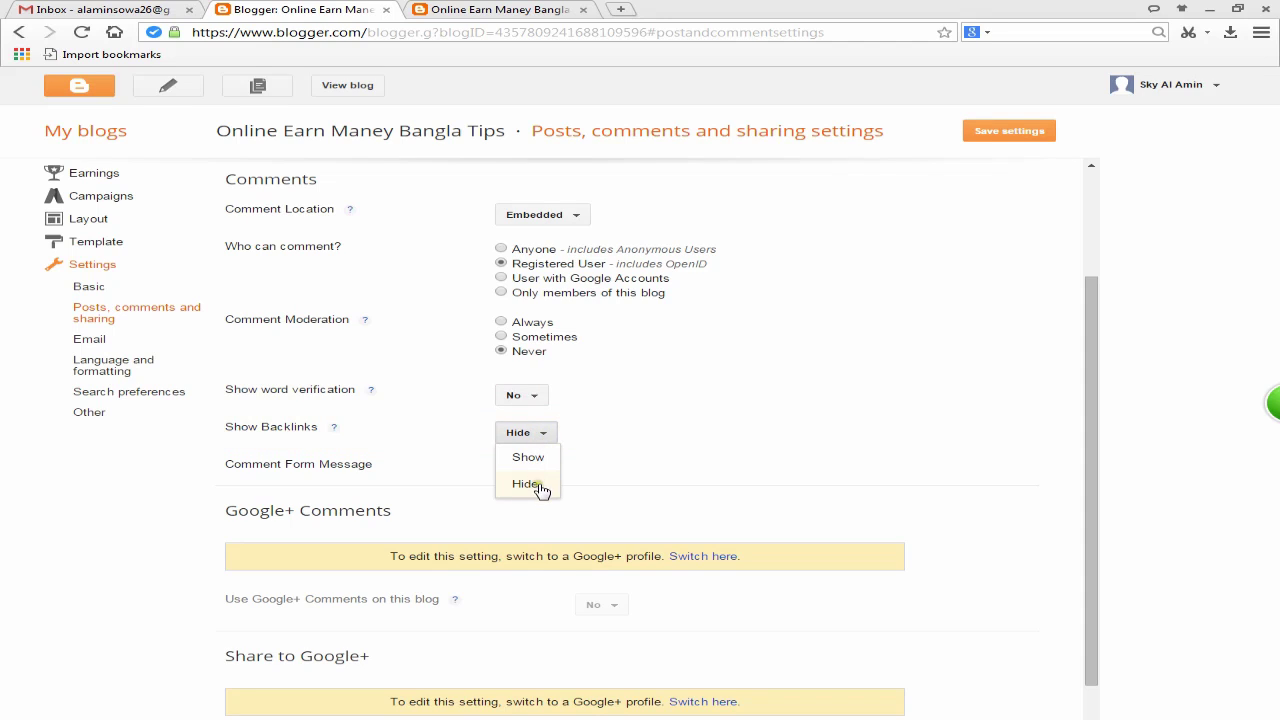
click(678, 462)
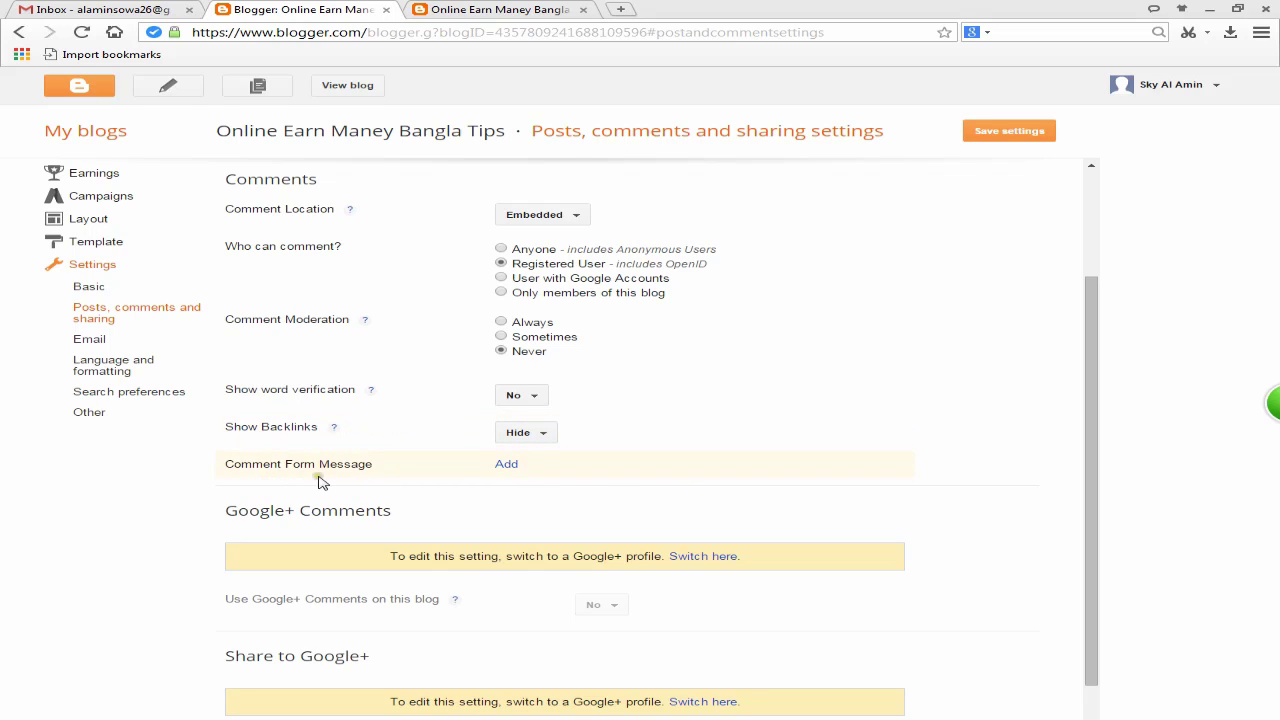
click(506, 464)
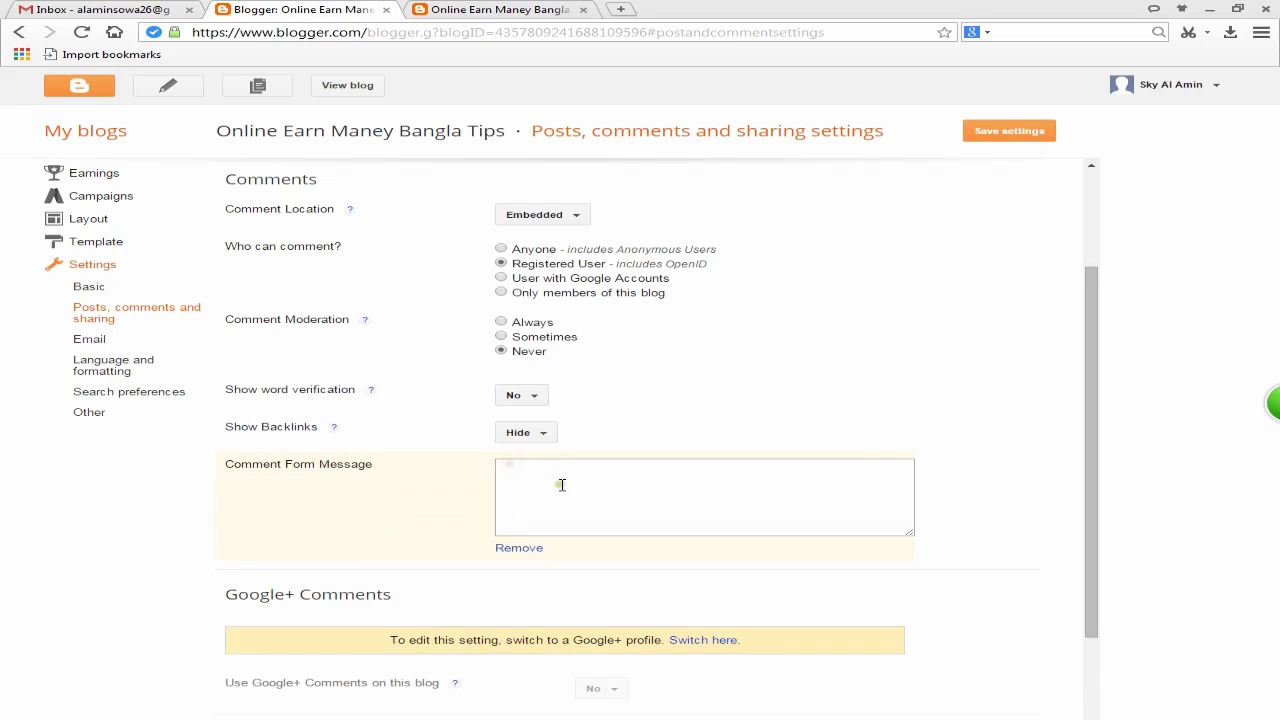
click(557, 478)
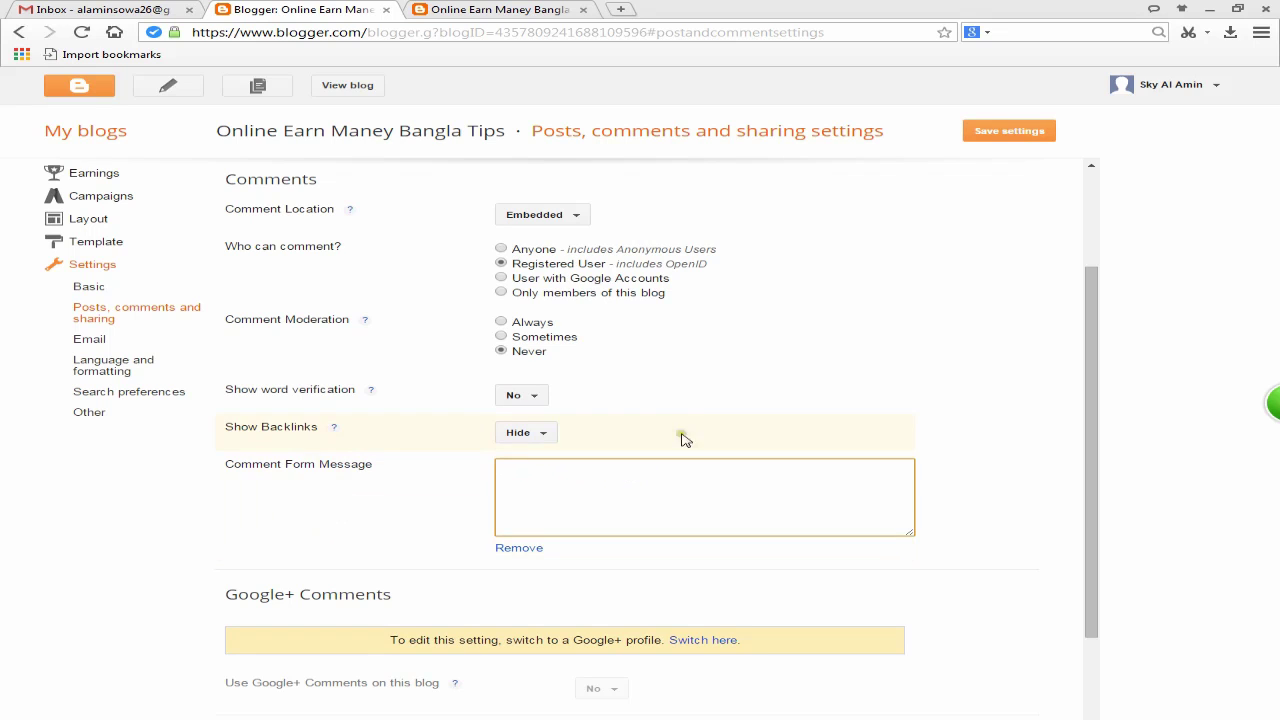
click(518, 548)
Step: Save the posts, comments and sharing settings and open the Email settings
scroll(805, 375, down, 1)
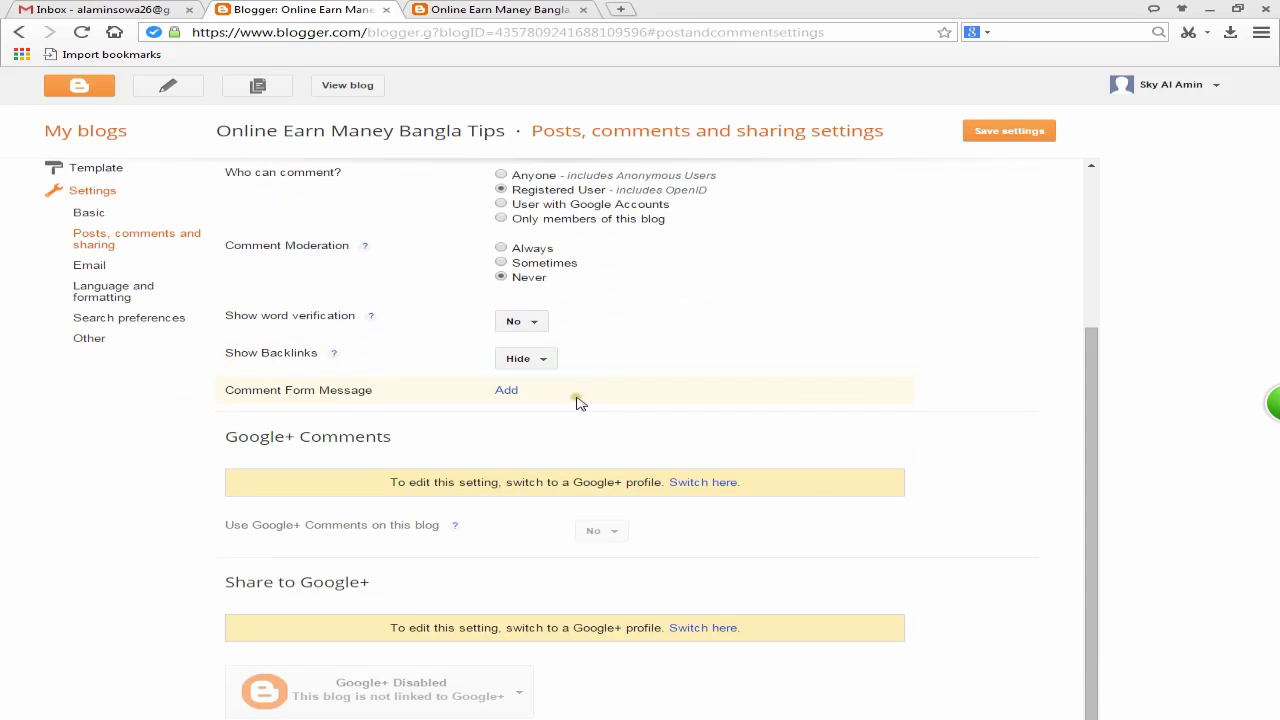
click(113, 269)
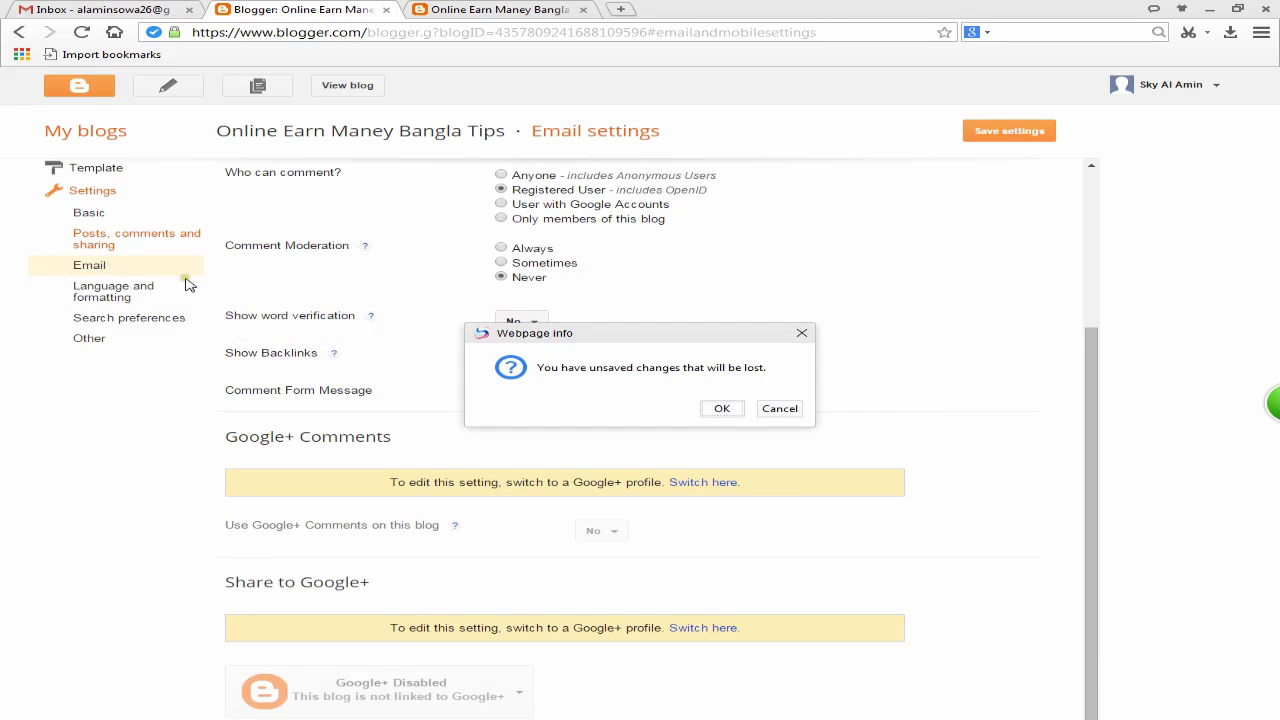
click(780, 408)
click(1008, 133)
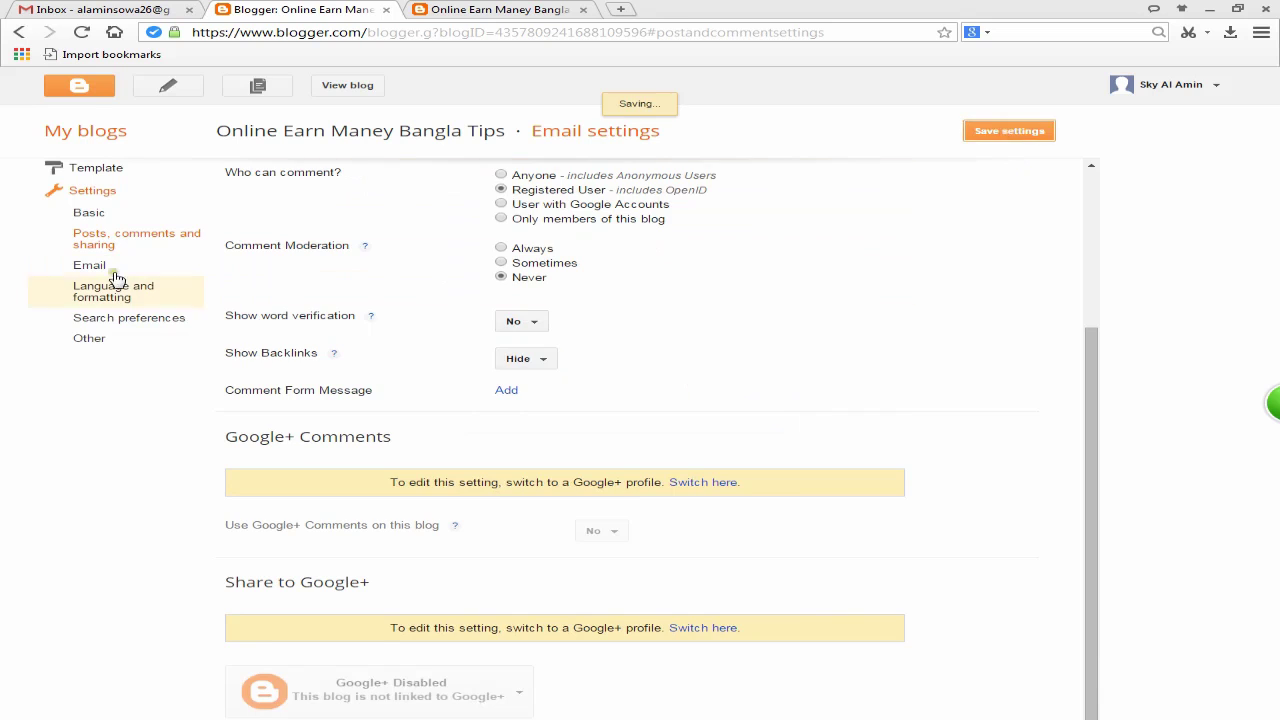
click(108, 325)
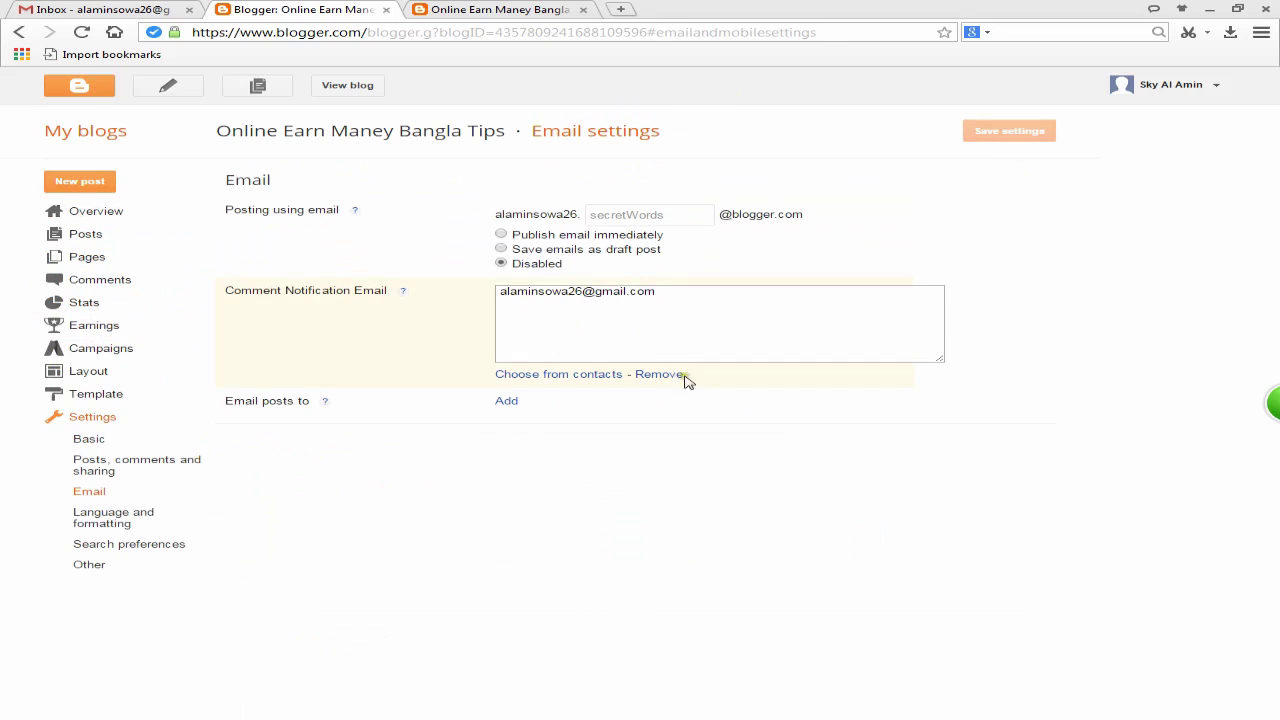
Step: Try to save the email settings with Save emails as draft post selected and the secret word left empty
click(666, 215)
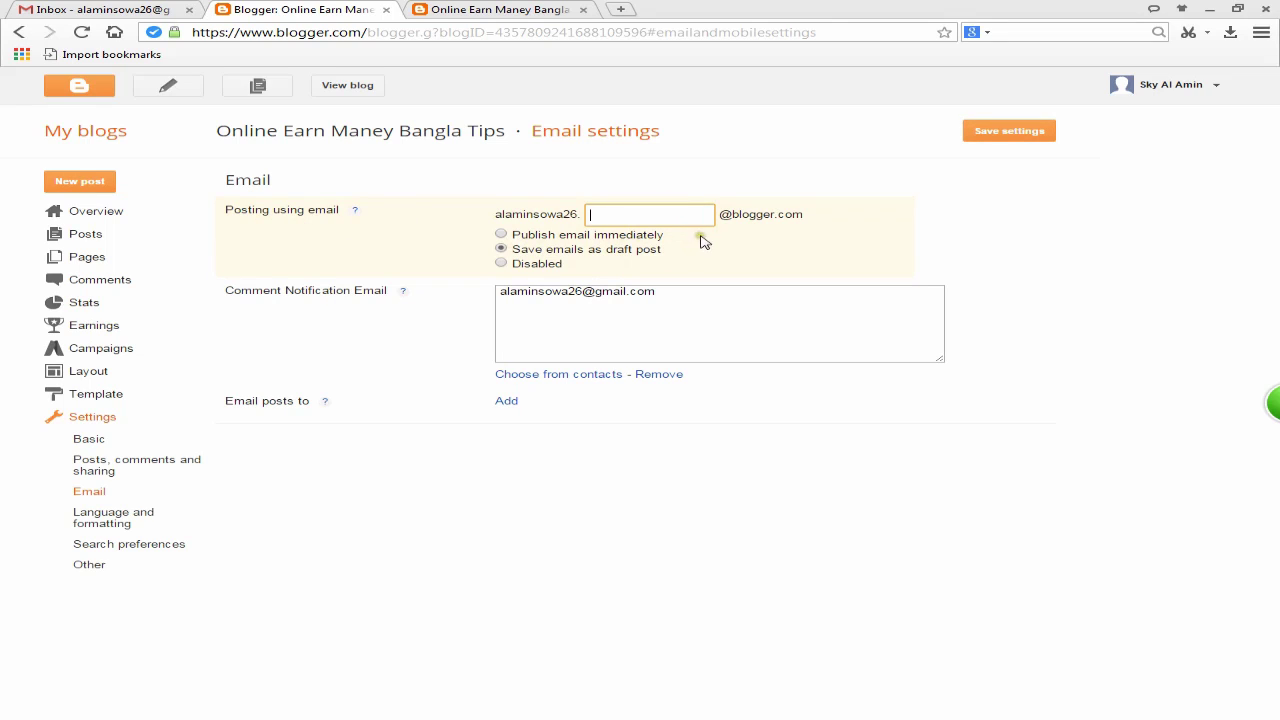
click(623, 320)
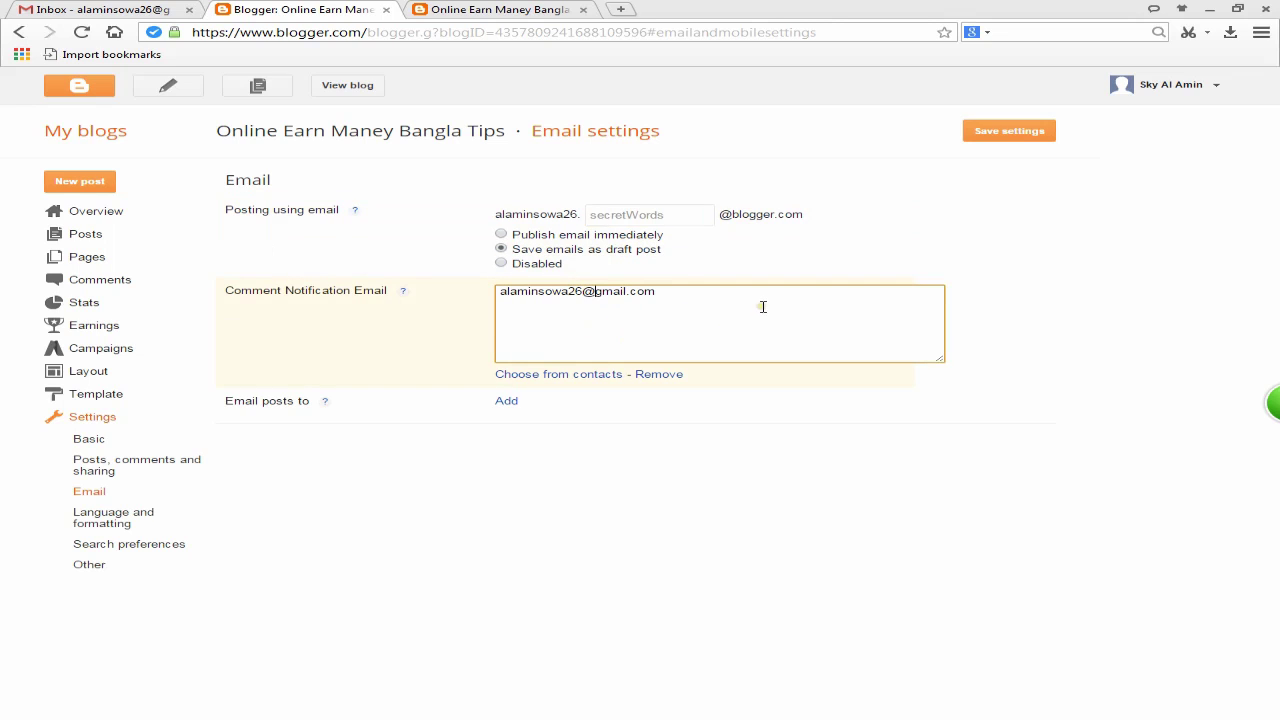
click(150, 522)
click(779, 409)
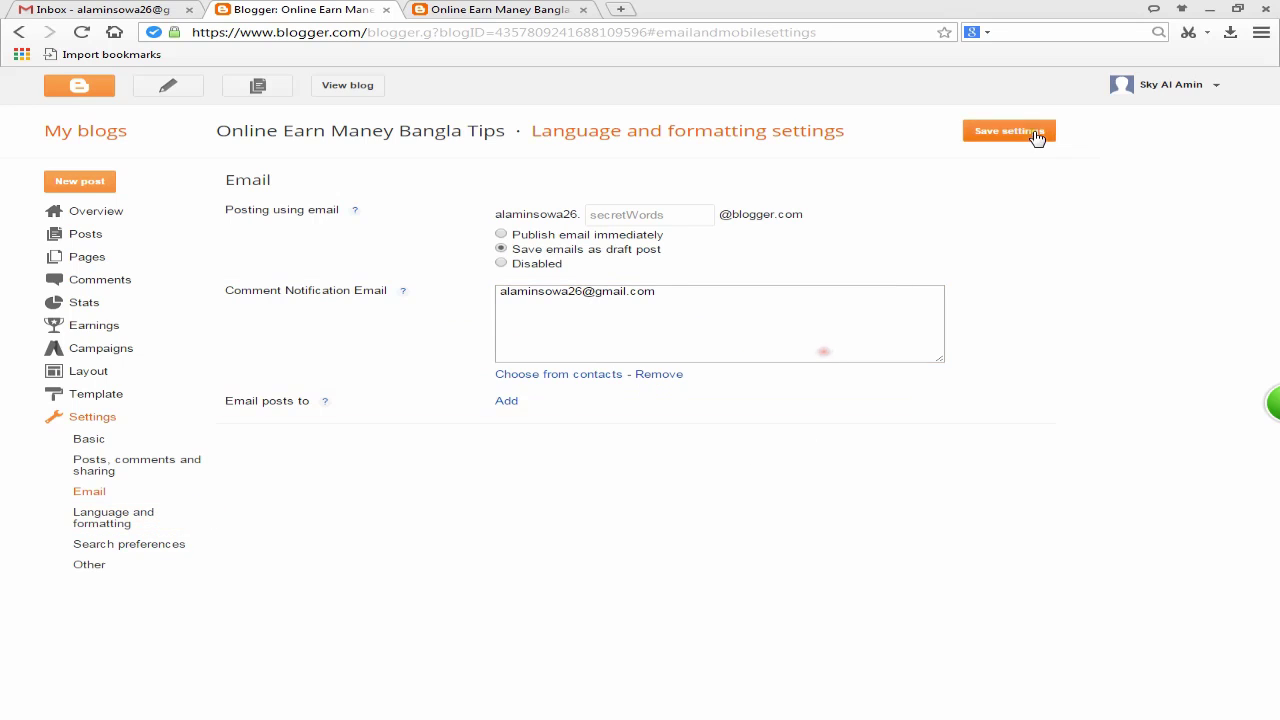
click(1033, 132)
Step: Open the Language and formatting settings, discarding the unsaved email changes, and save transliteration as Enabled in Bengali
click(126, 519)
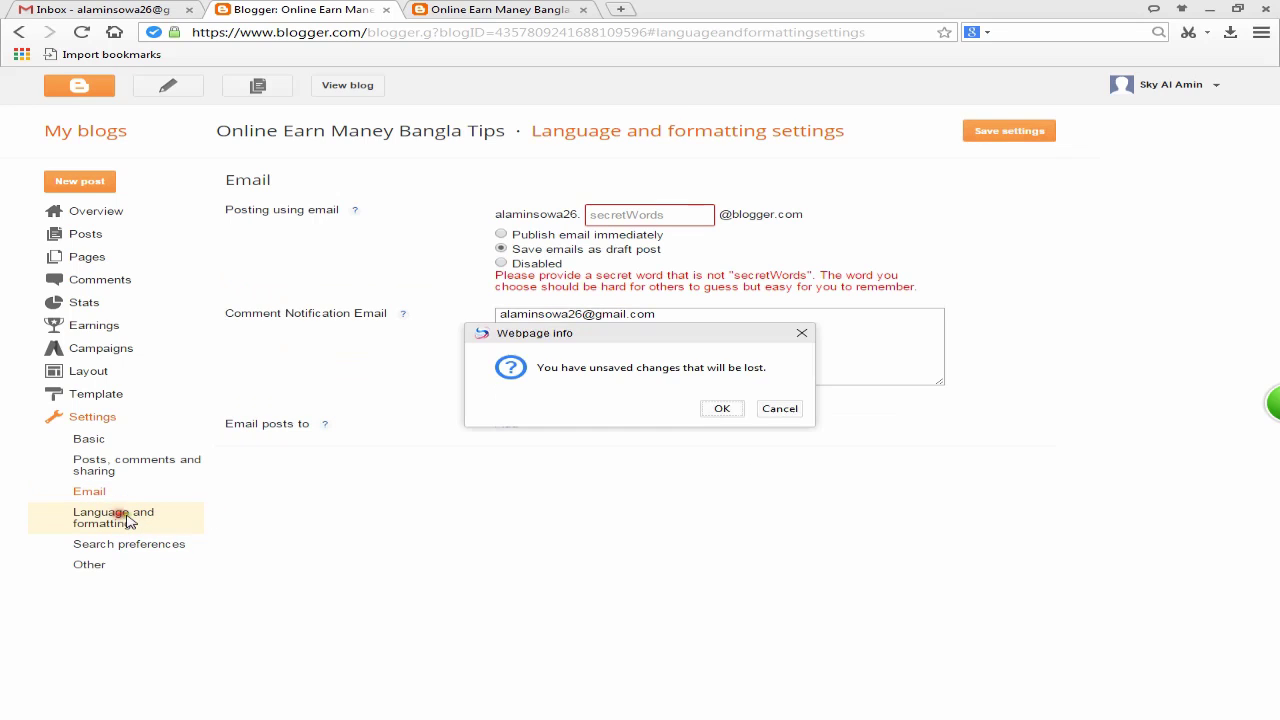
click(716, 409)
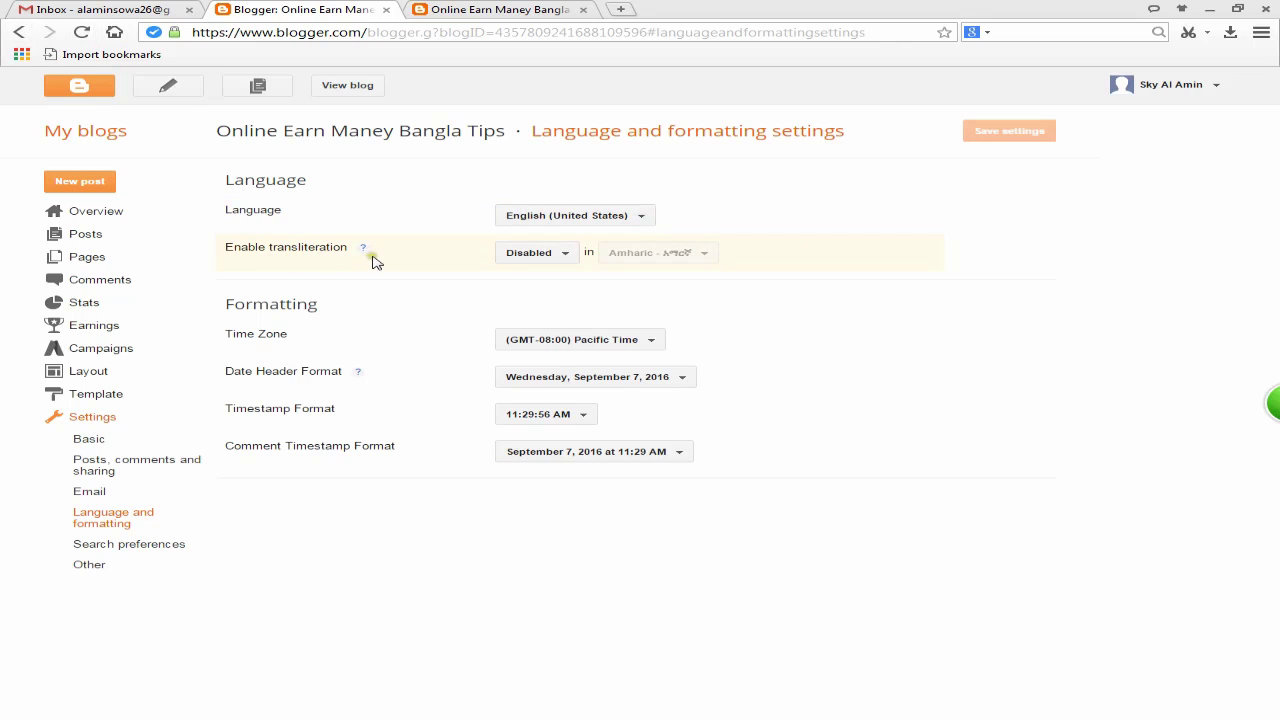
click(568, 258)
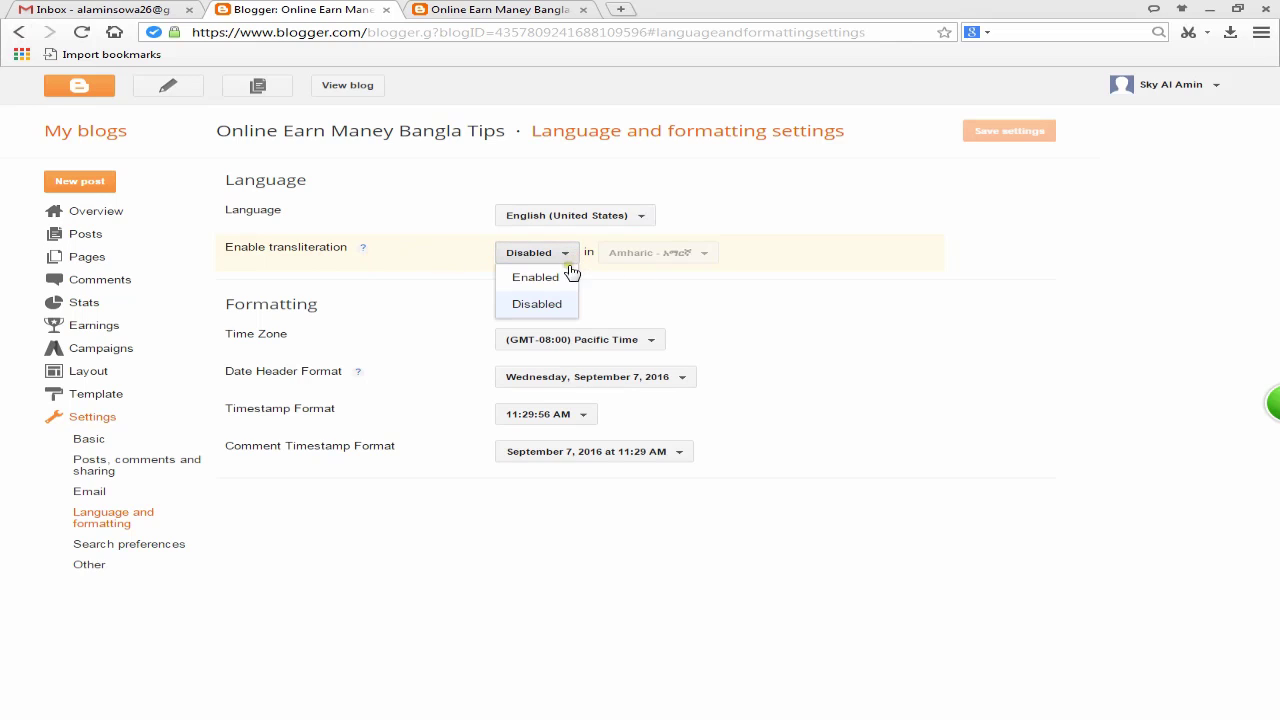
click(551, 277)
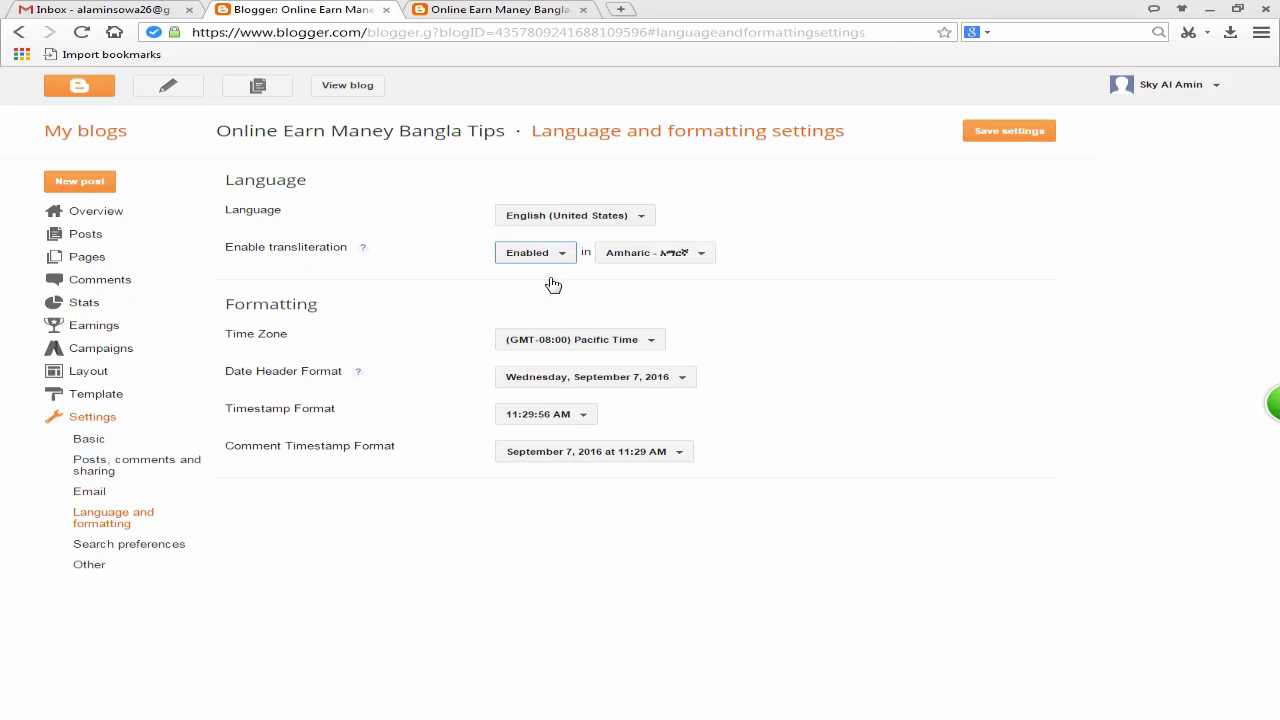
click(704, 253)
click(700, 252)
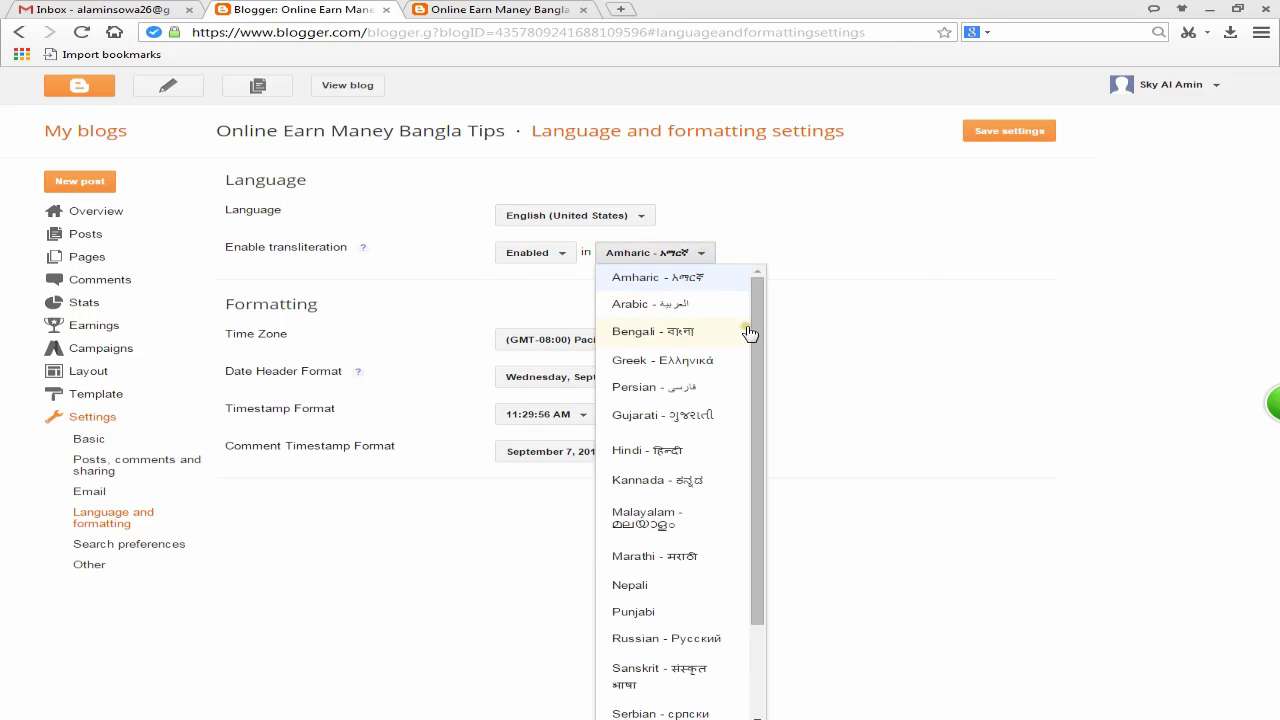
click(693, 332)
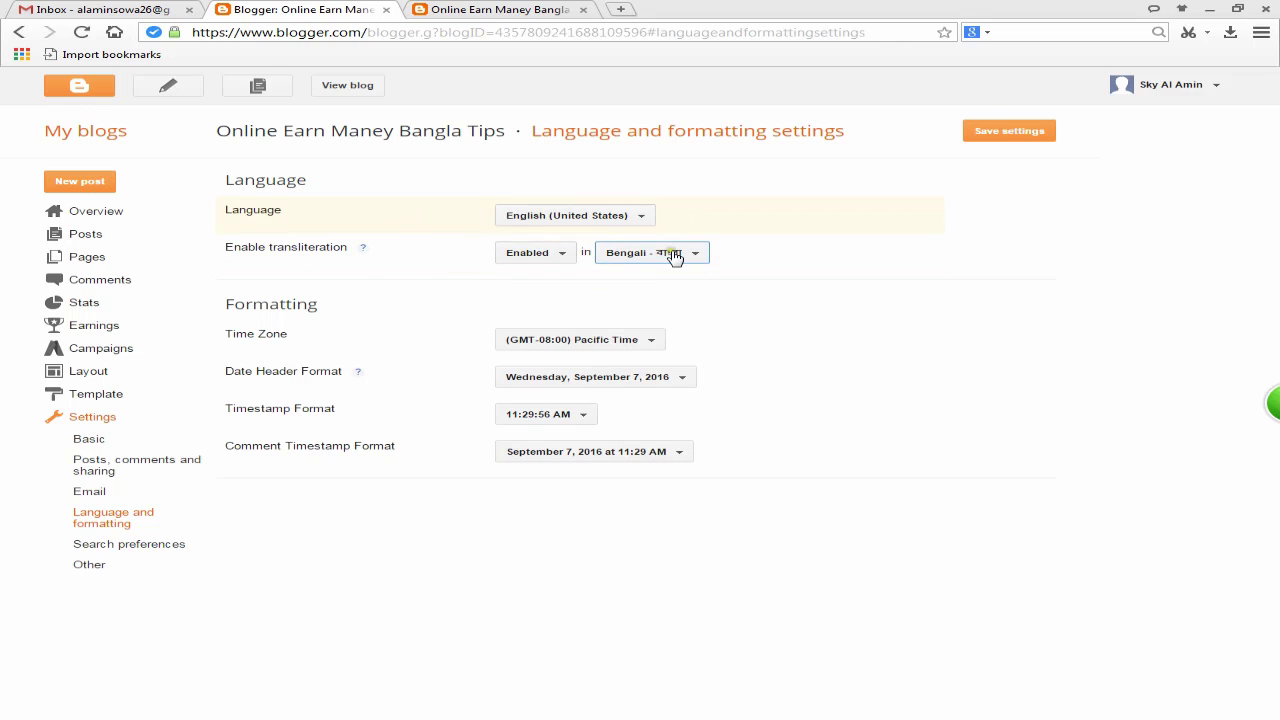
click(1005, 138)
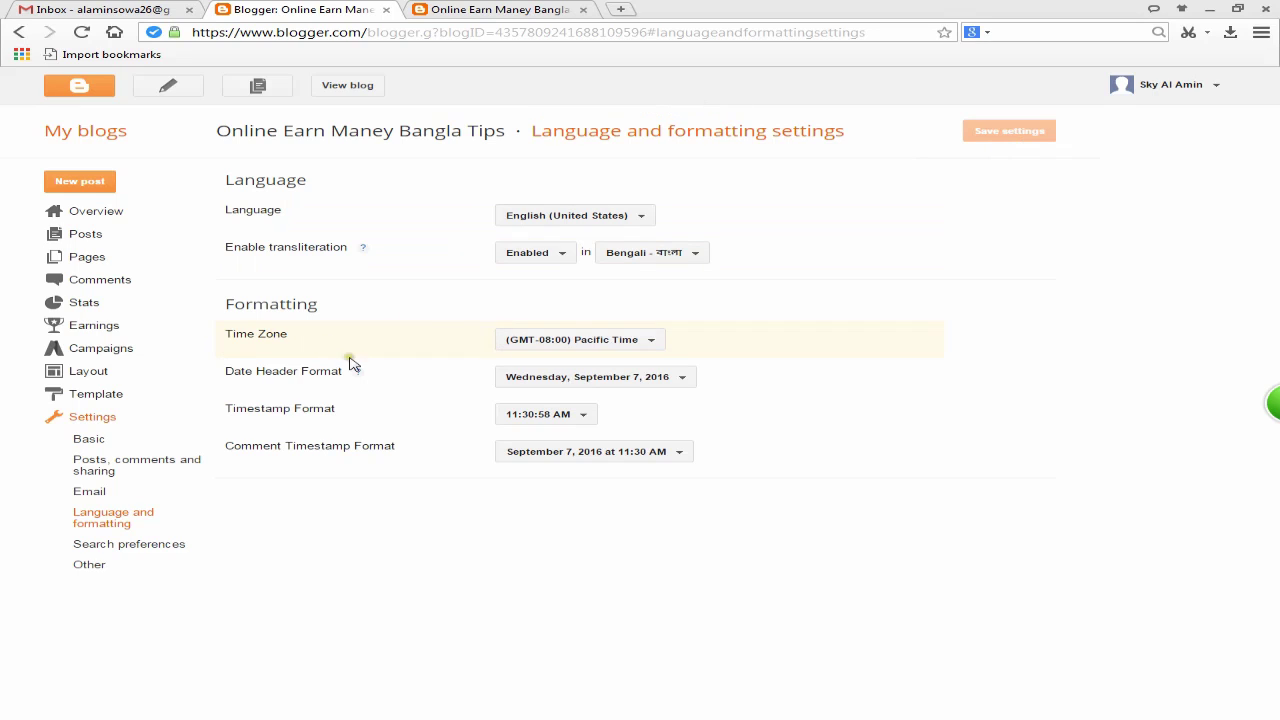
Step: Set the blog's Time Zone to (GMT+06:00) Dhaka
click(653, 340)
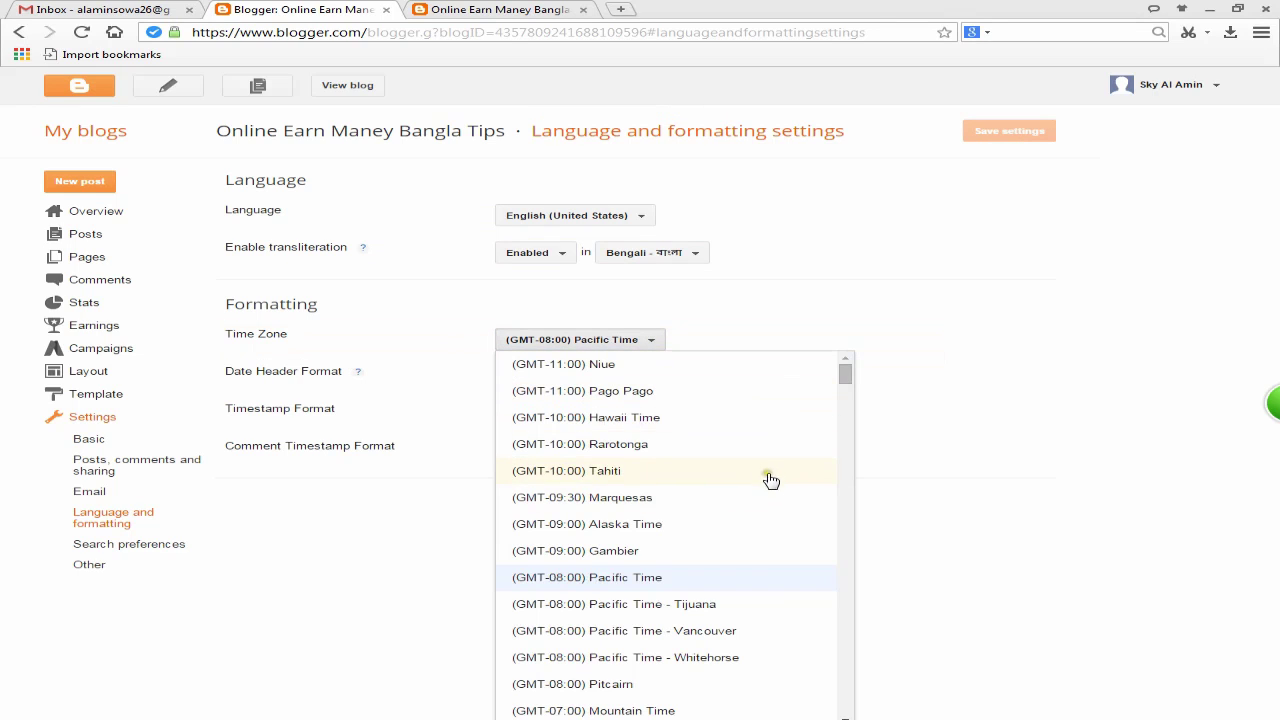
scroll(771, 476, down, 3)
scroll(771, 476, down, 7)
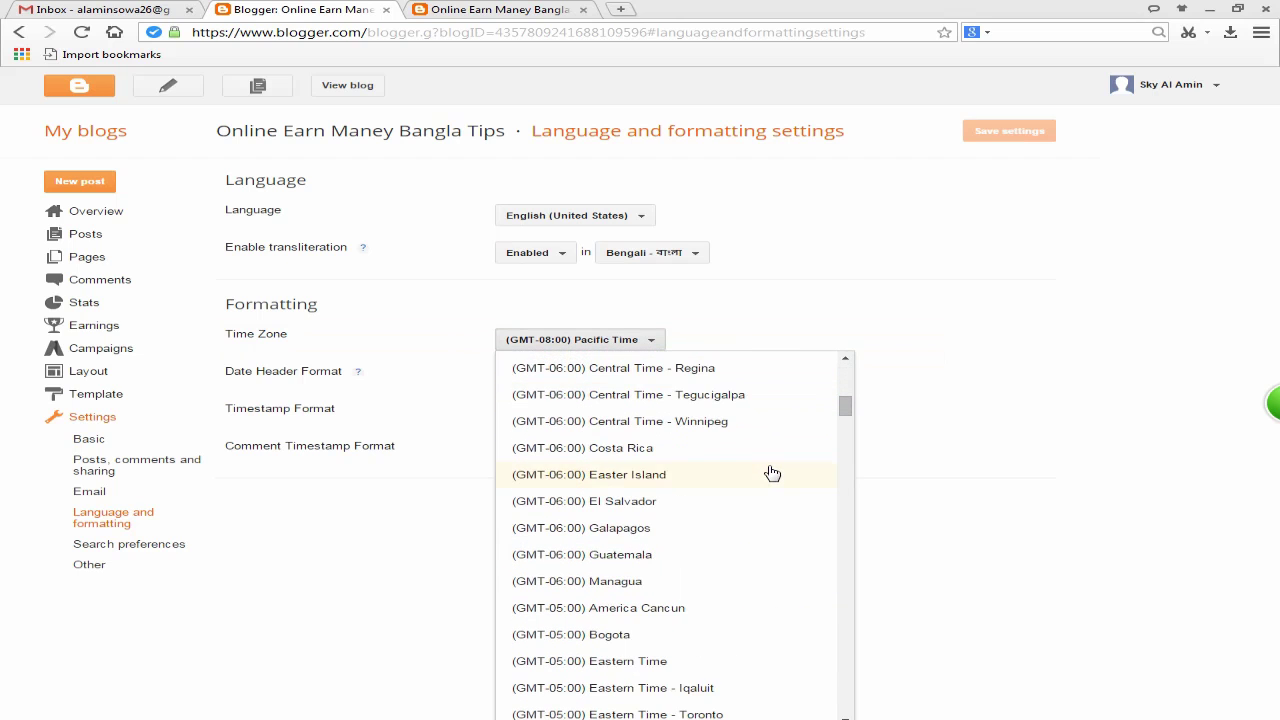
scroll(771, 476, down, 4)
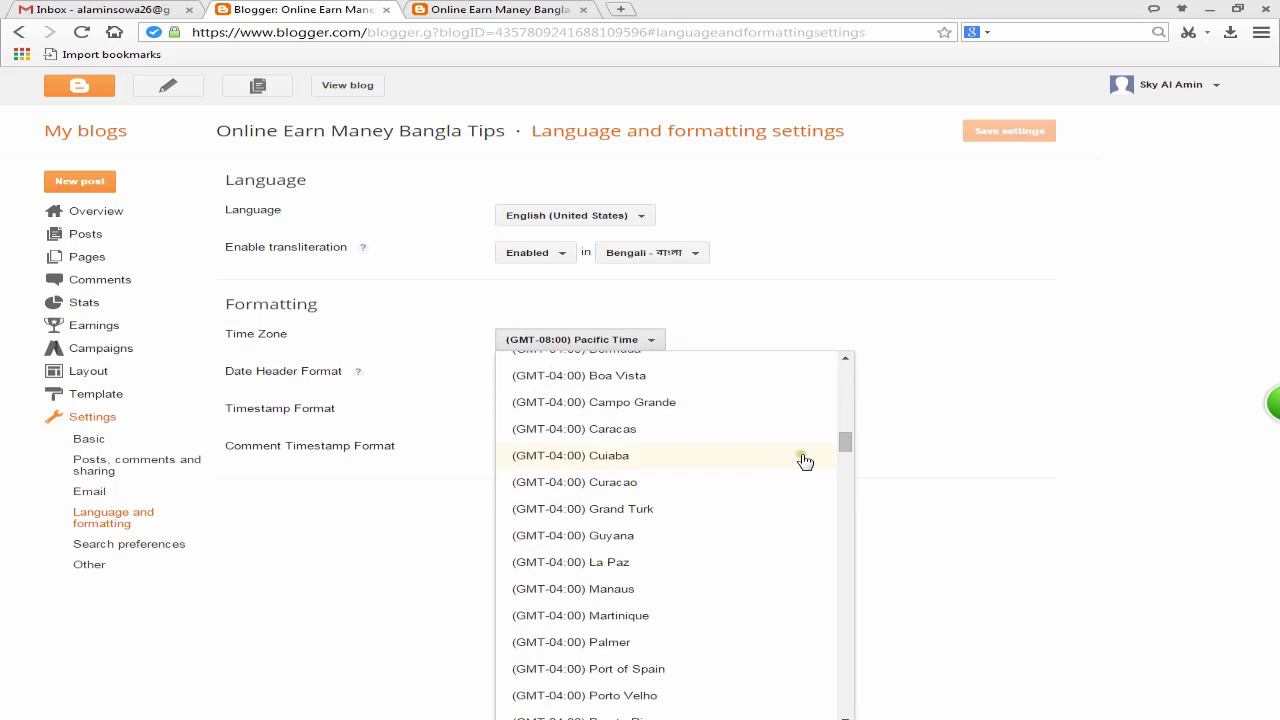
drag(845, 444, 846, 470)
scroll(771, 520, down, 4)
scroll(757, 510, down, 3)
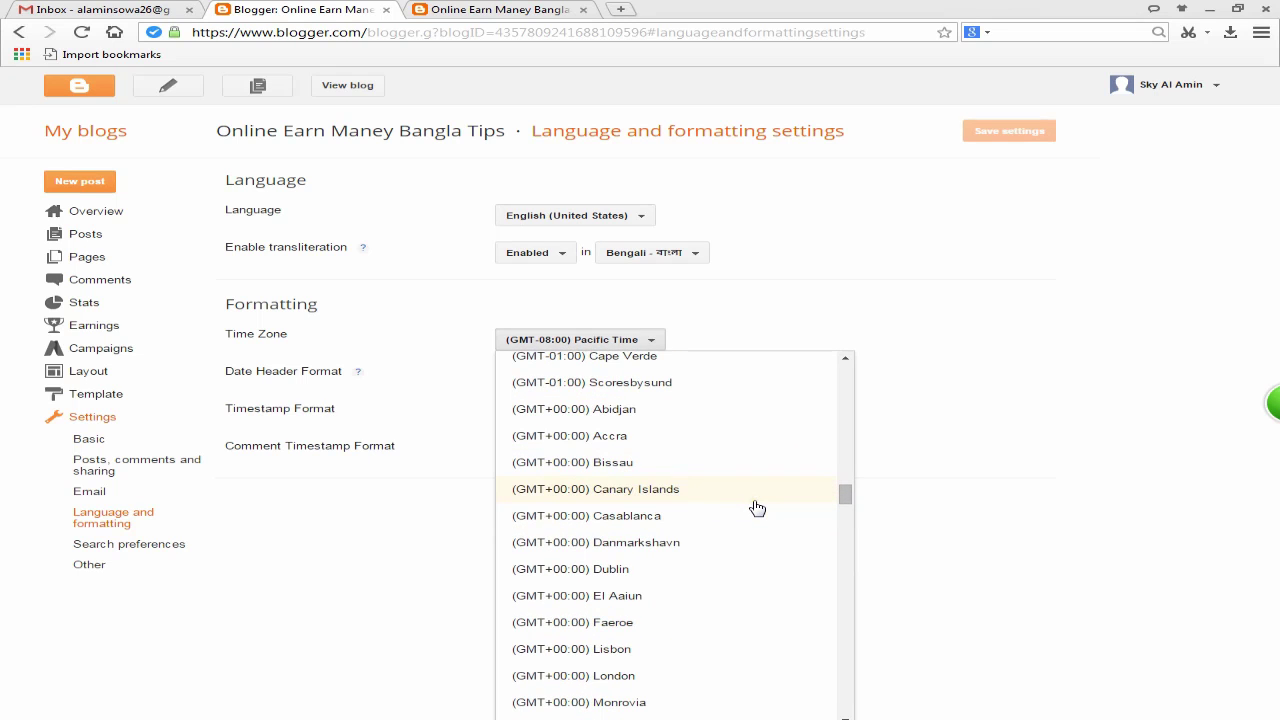
scroll(757, 509, down, 10)
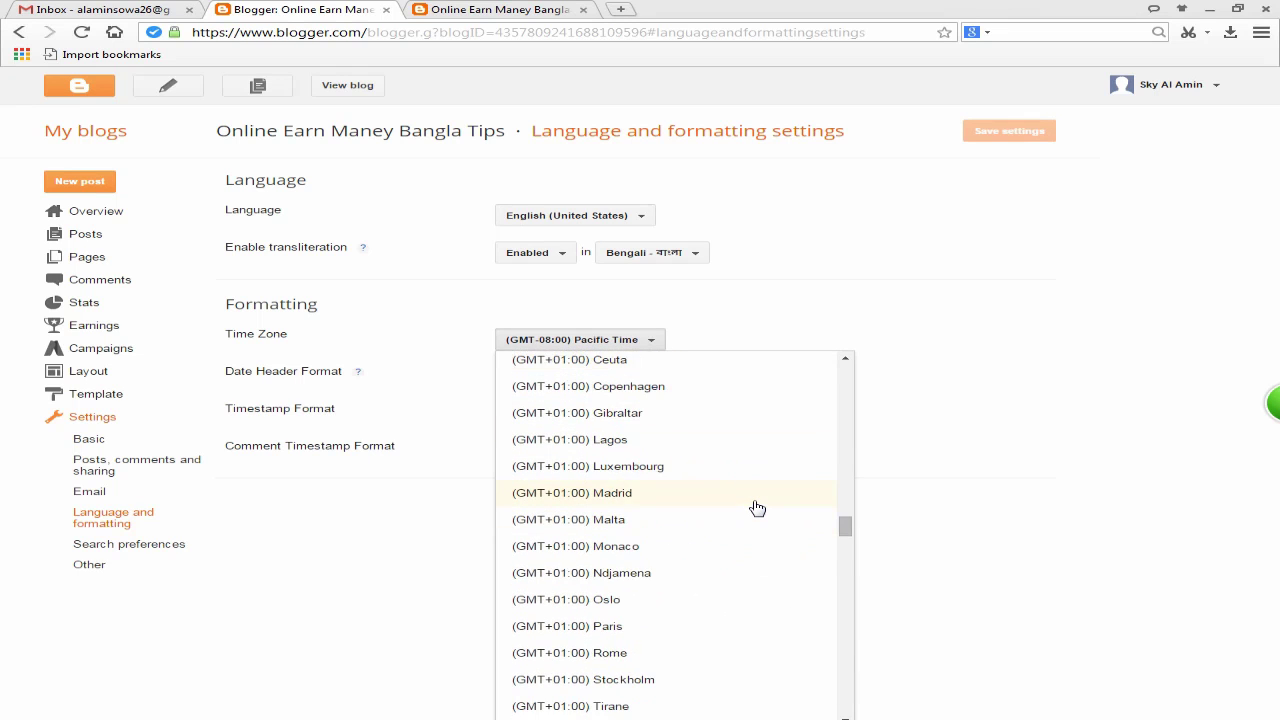
scroll(757, 509, down, 12)
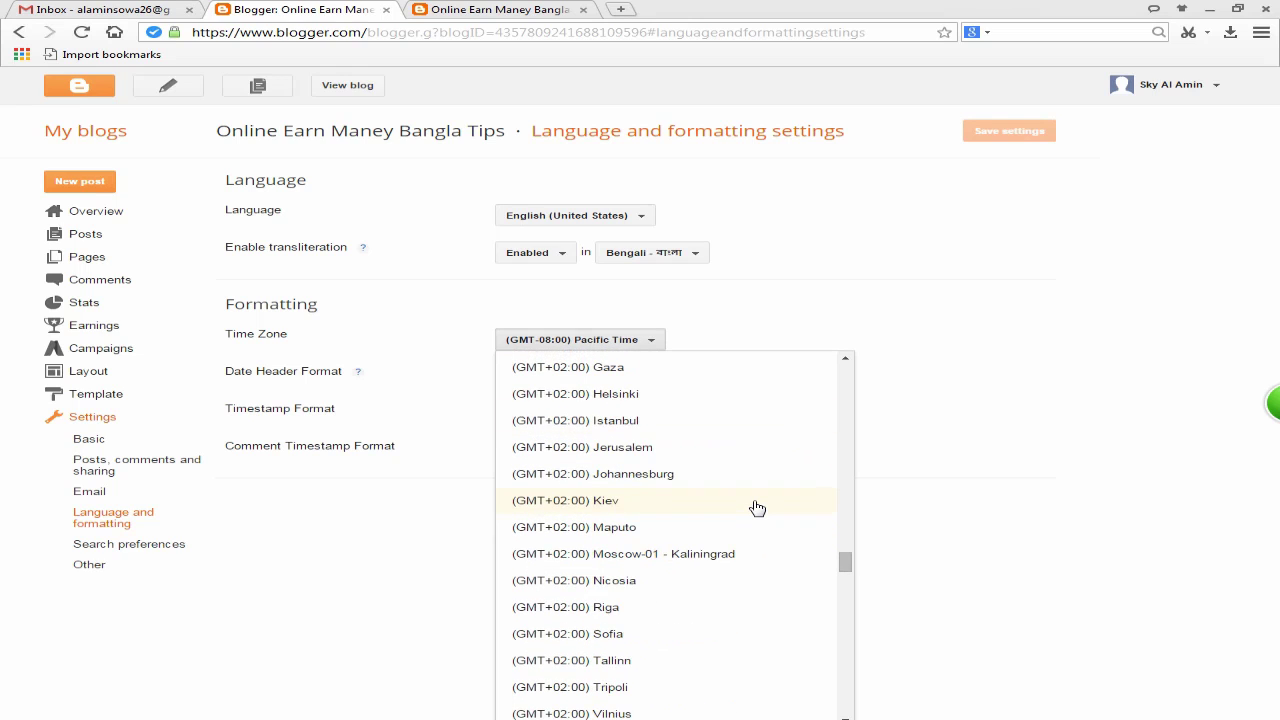
scroll(757, 509, down, 15)
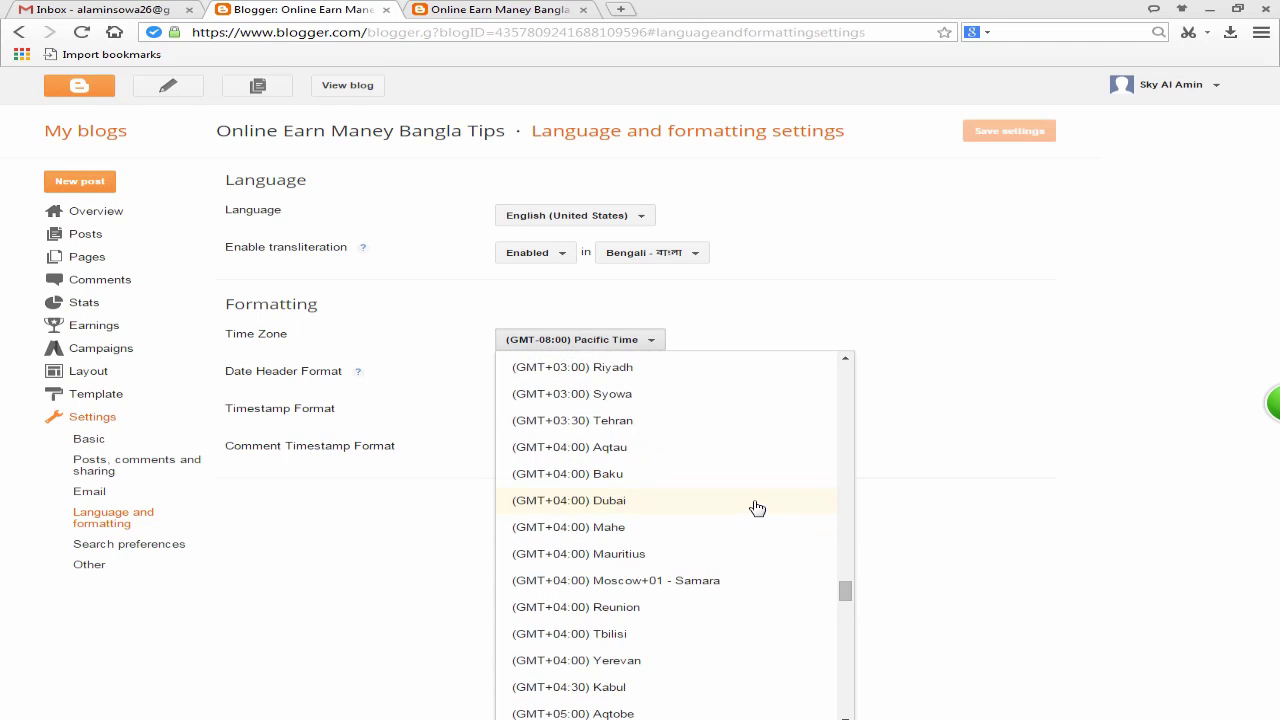
scroll(757, 509, down, 3)
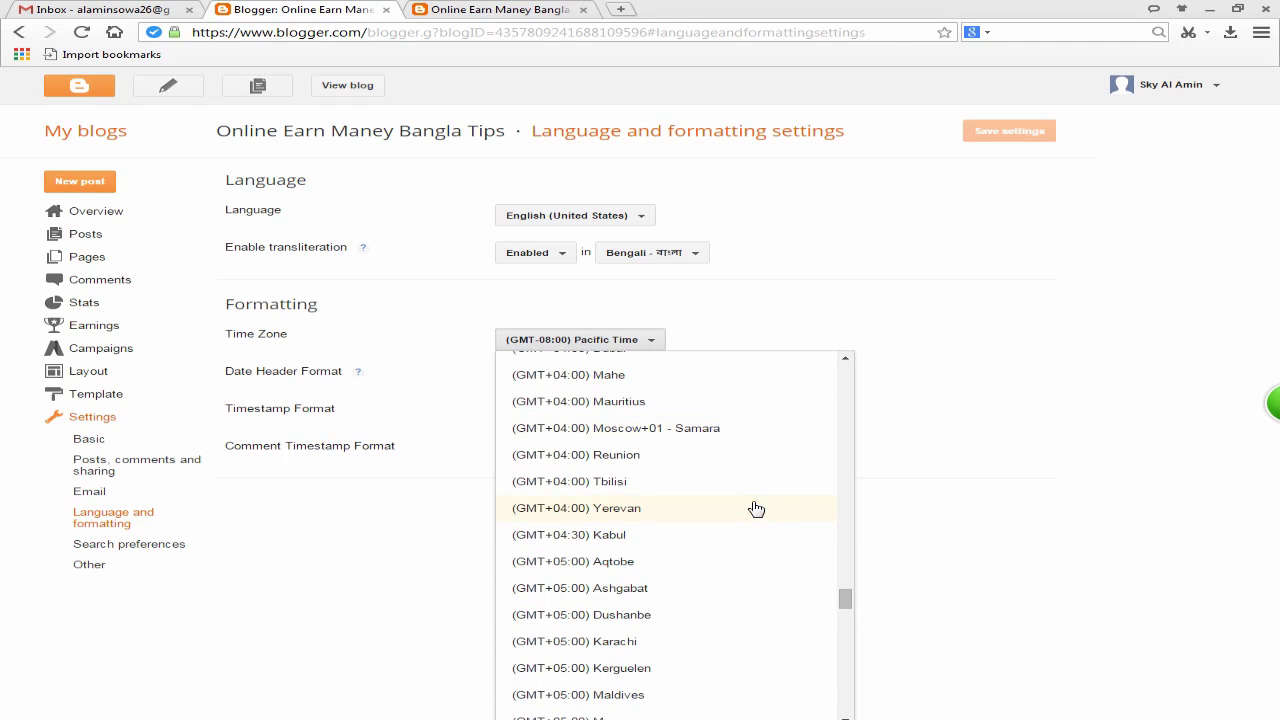
scroll(757, 509, down, 5)
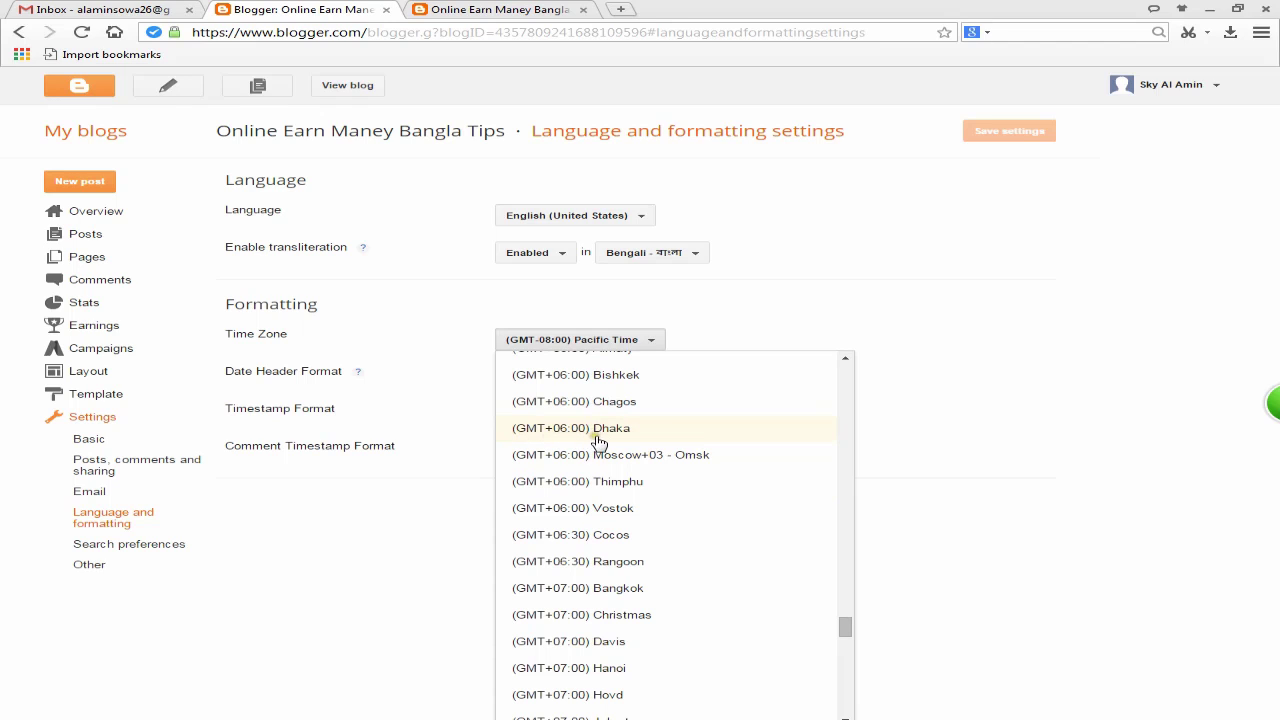
click(652, 430)
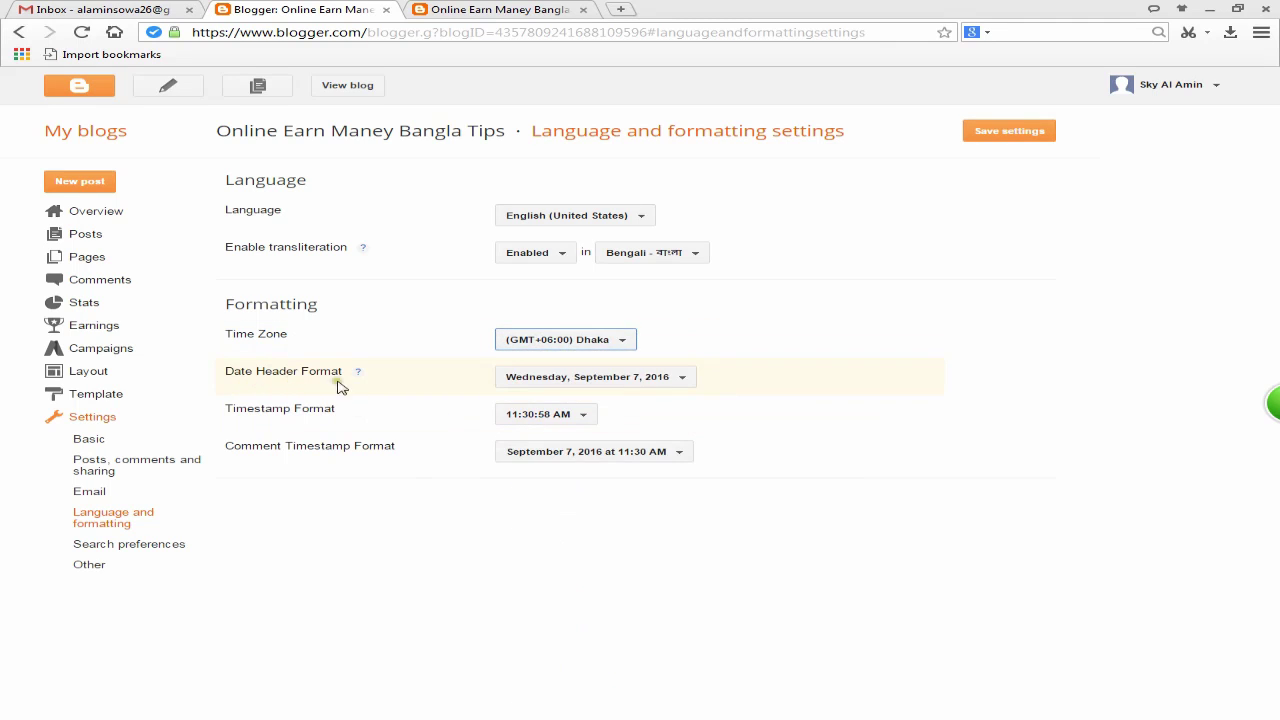
Step: Review the Date Header Format and Timestamp Format options, keeping the current formats, and save the language and formatting settings
click(683, 380)
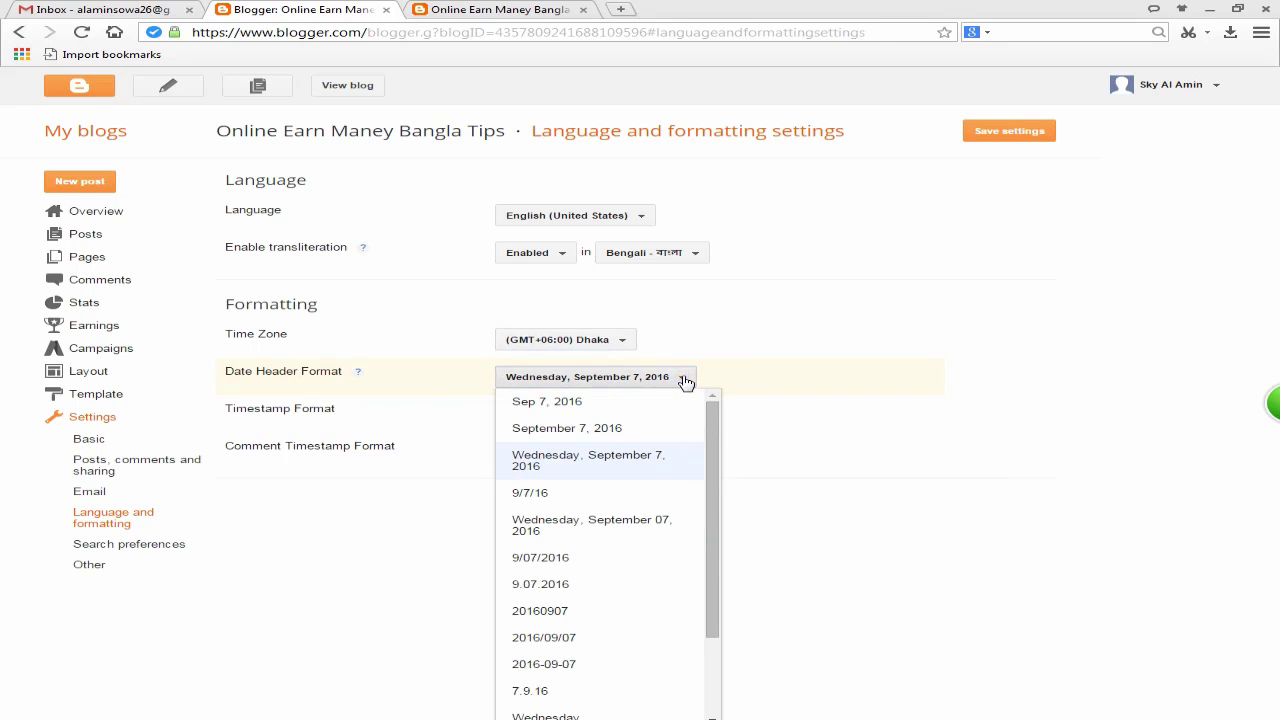
click(886, 410)
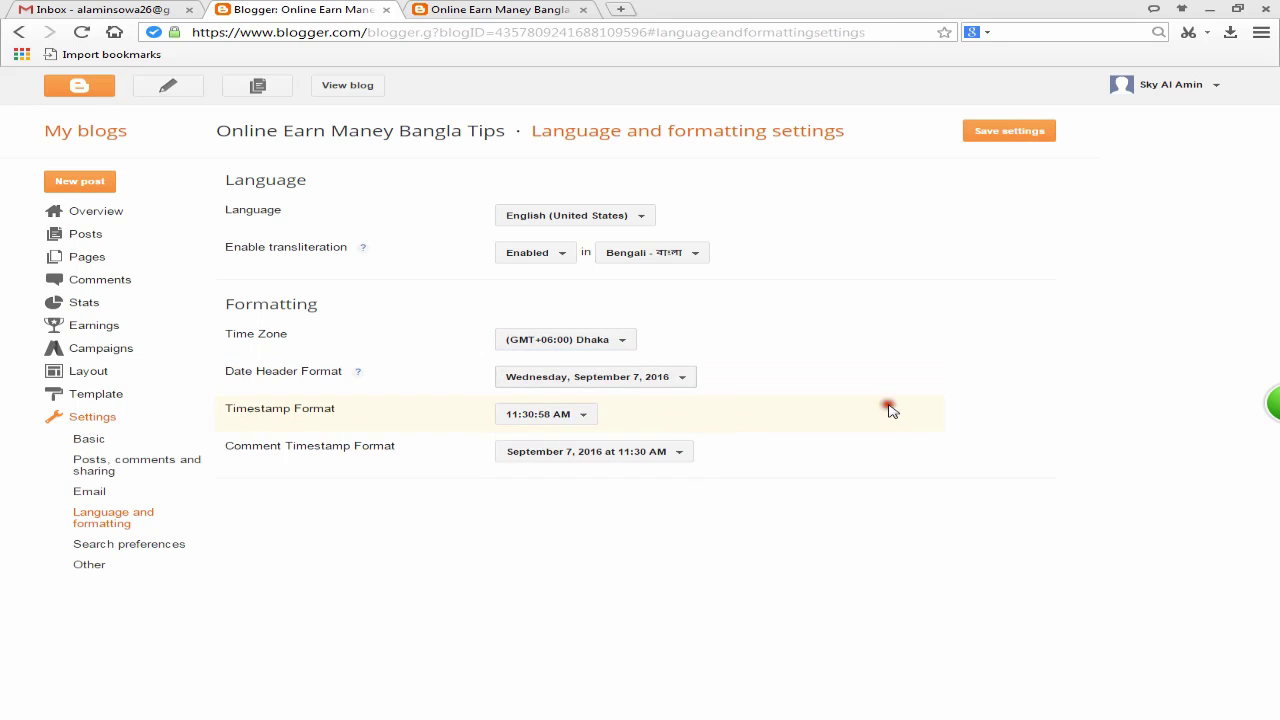
click(584, 420)
click(905, 492)
click(995, 131)
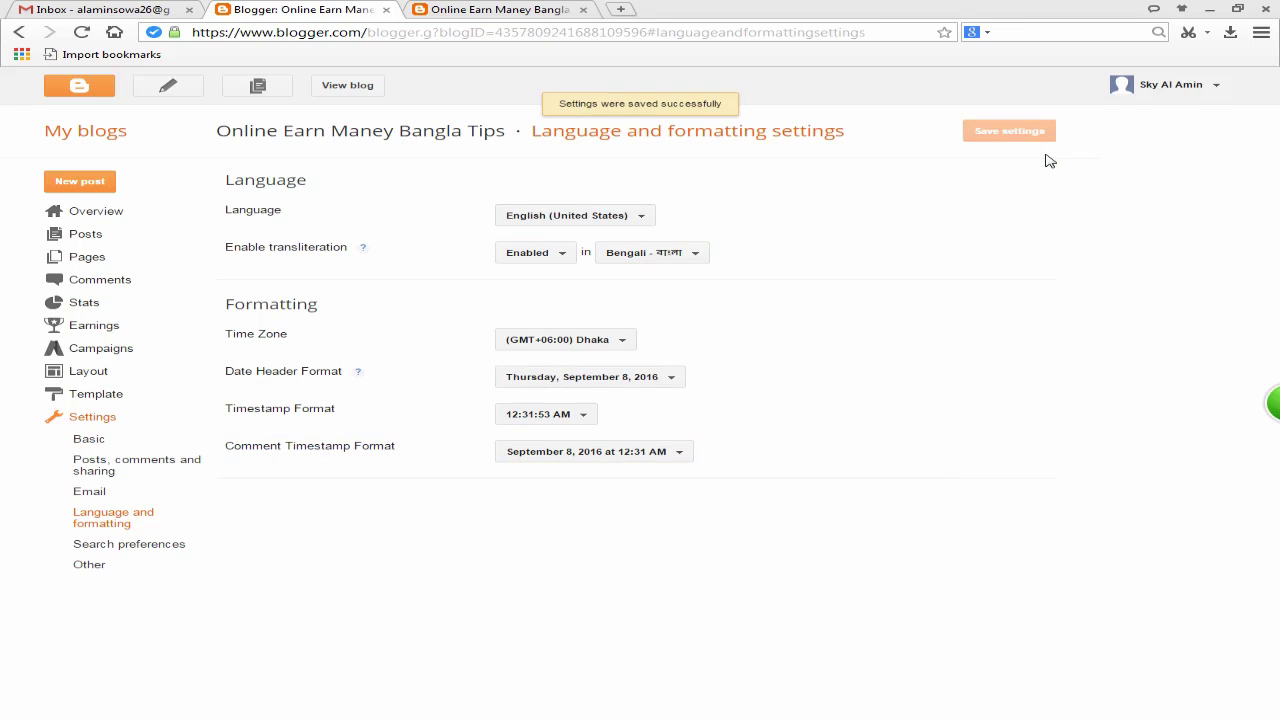
Step: Open the Search preferences and examine the meta tag description field with Enable search description set to Yes, cancelling the edit
click(150, 545)
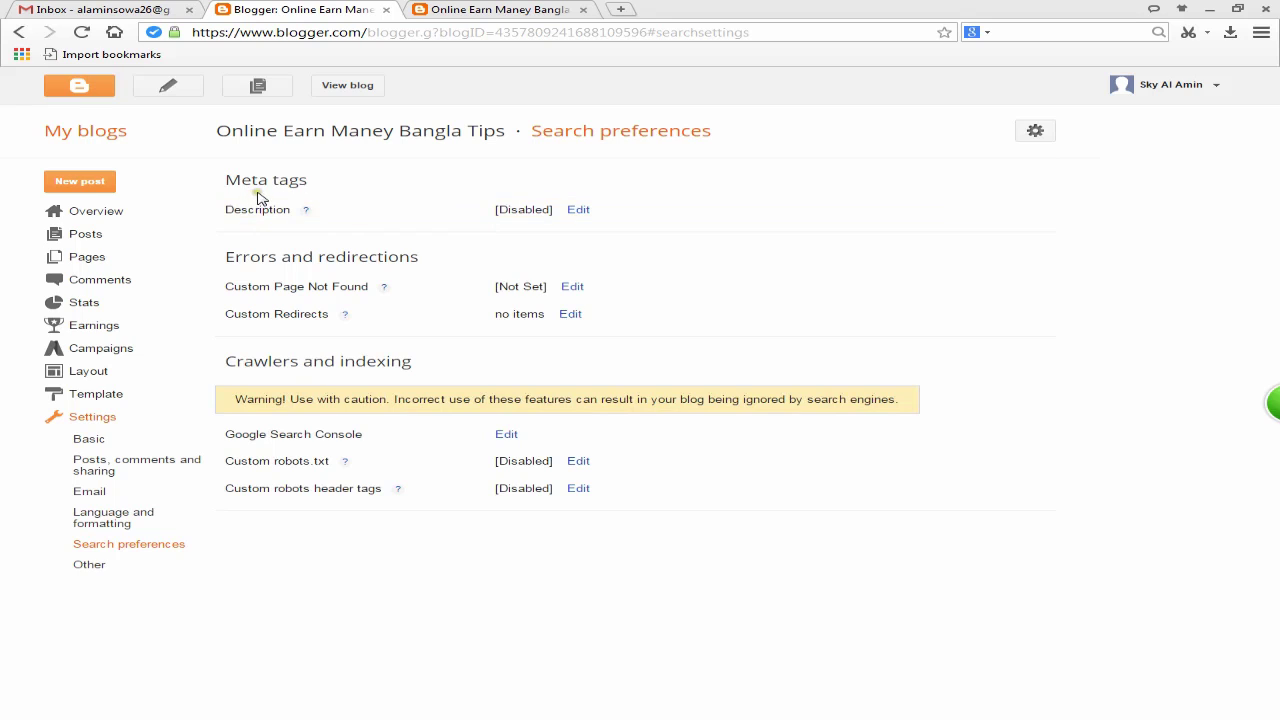
click(579, 210)
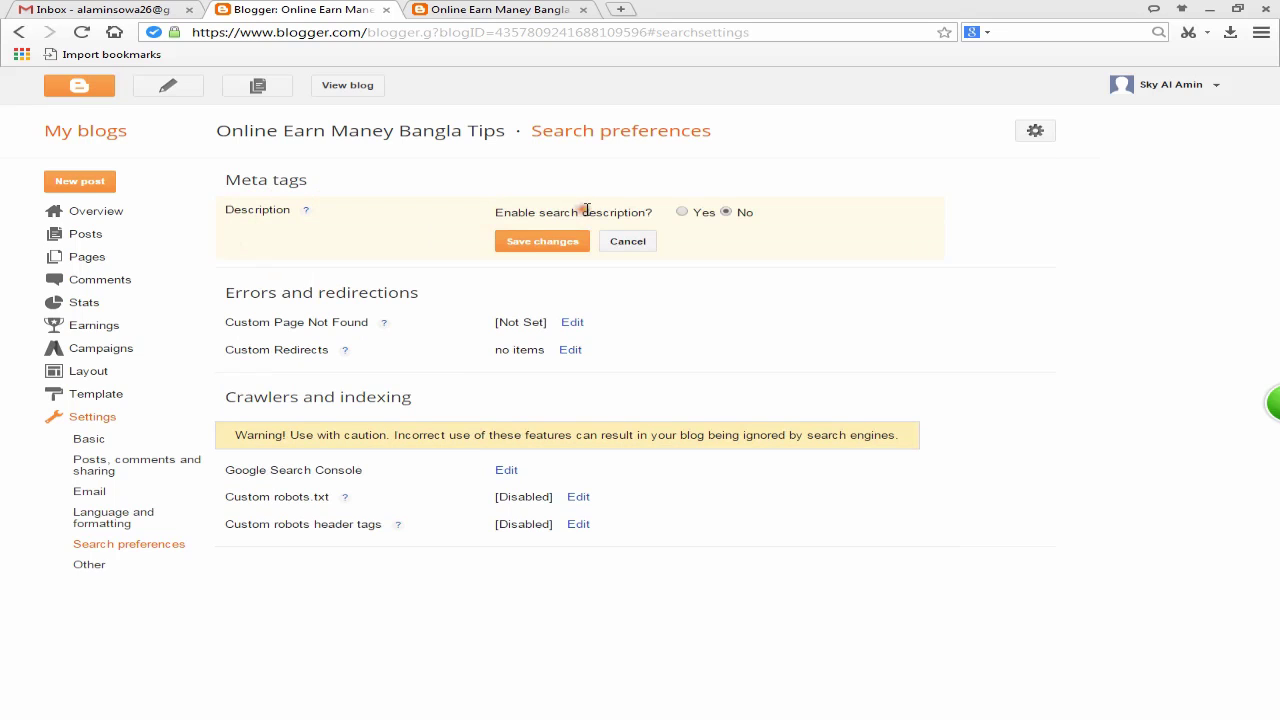
click(681, 213)
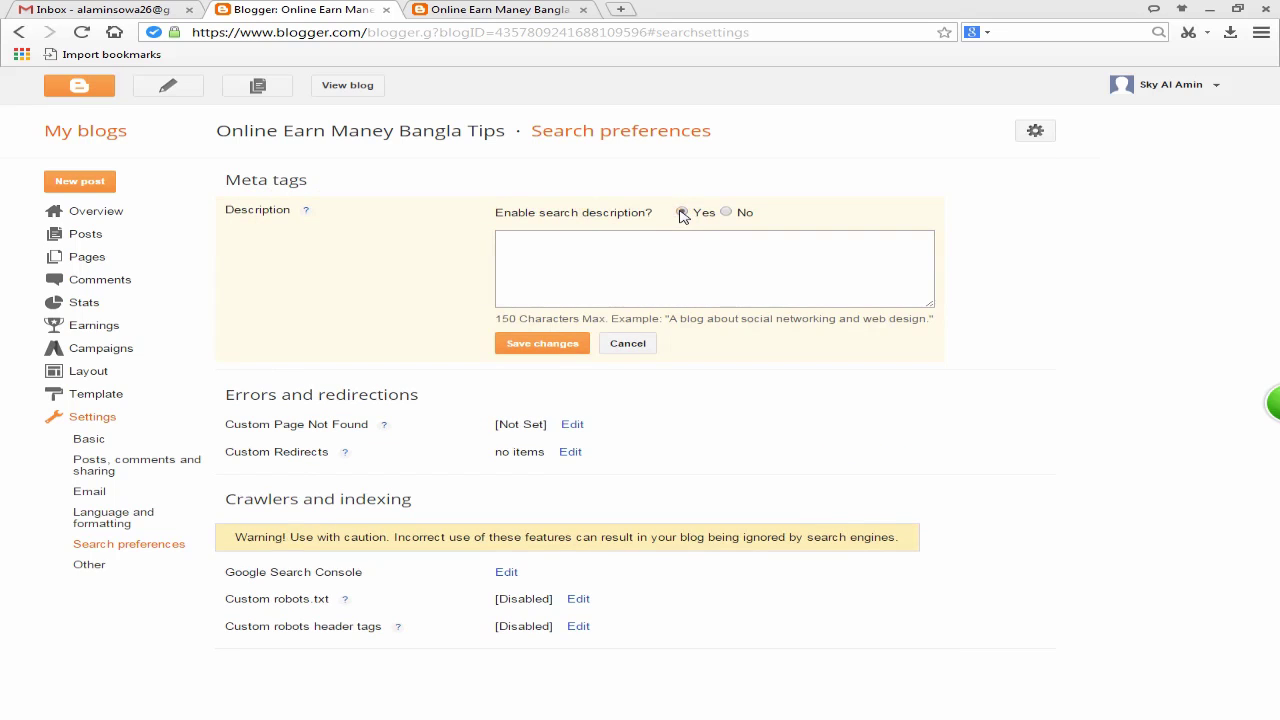
click(570, 251)
click(630, 347)
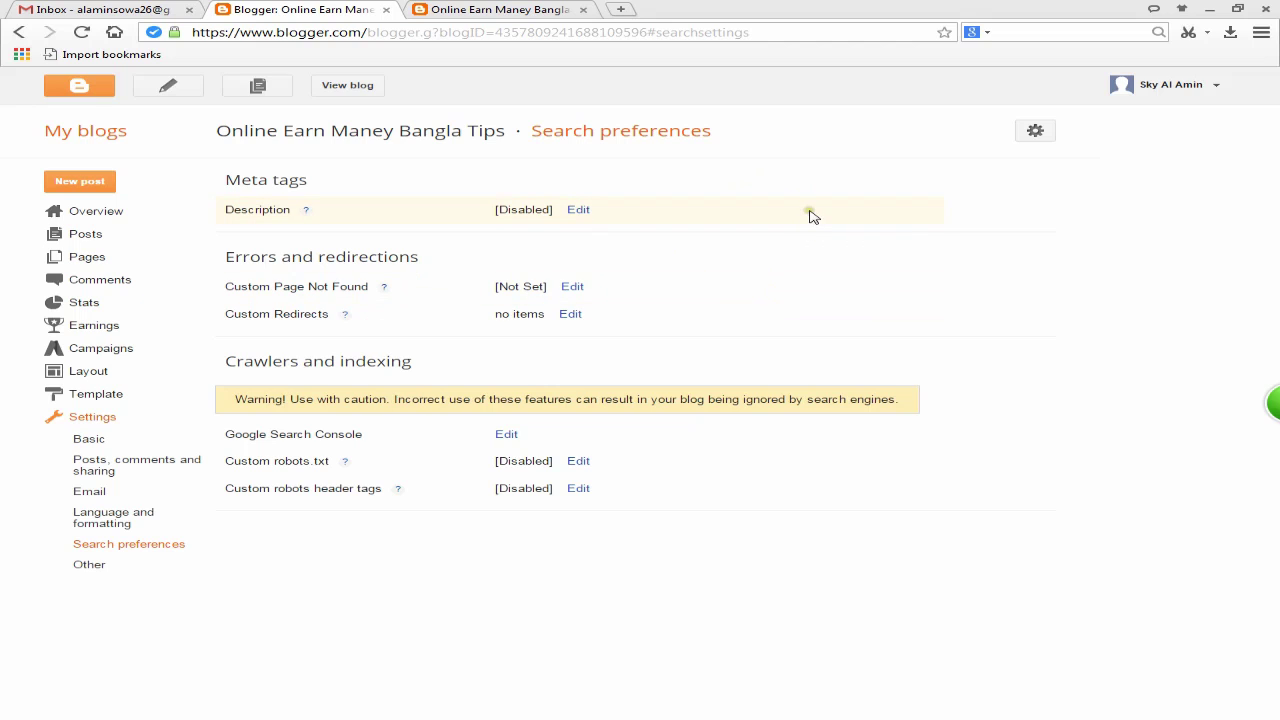
Step: Examine the editing fields for the meta Description, Custom Page Not Found and Custom Redirects, cancelling each edit
click(580, 211)
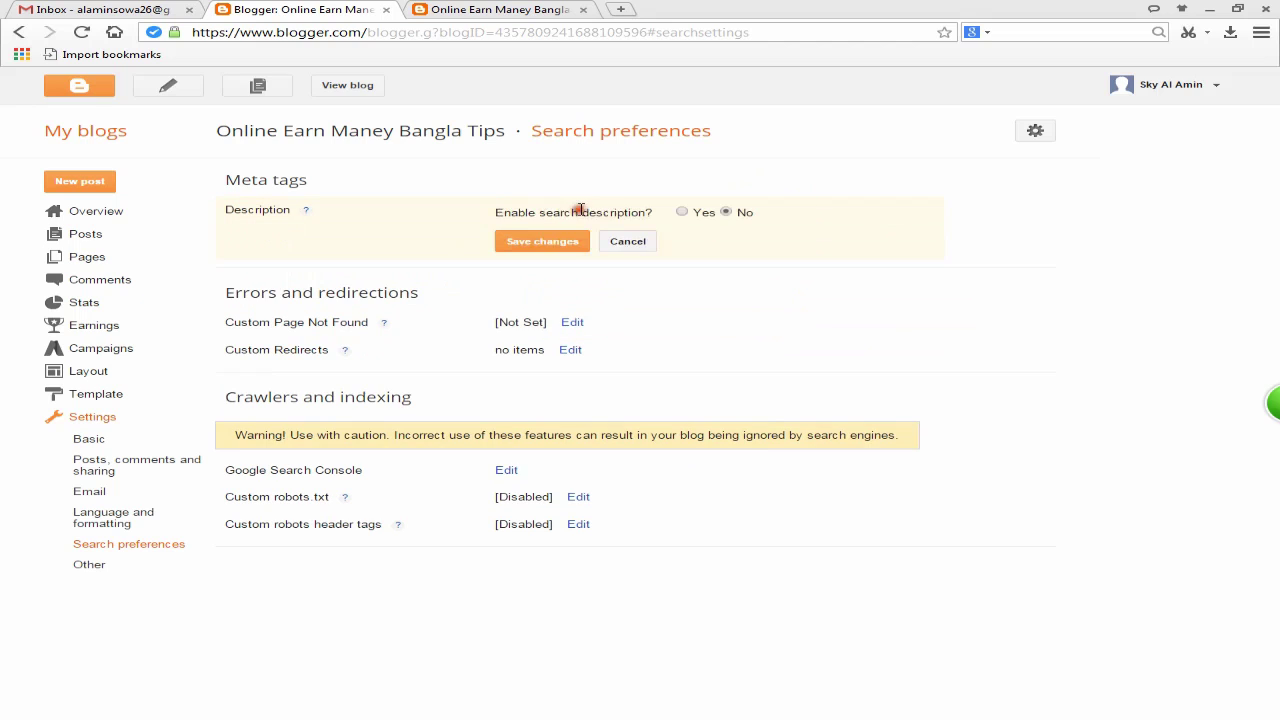
click(626, 241)
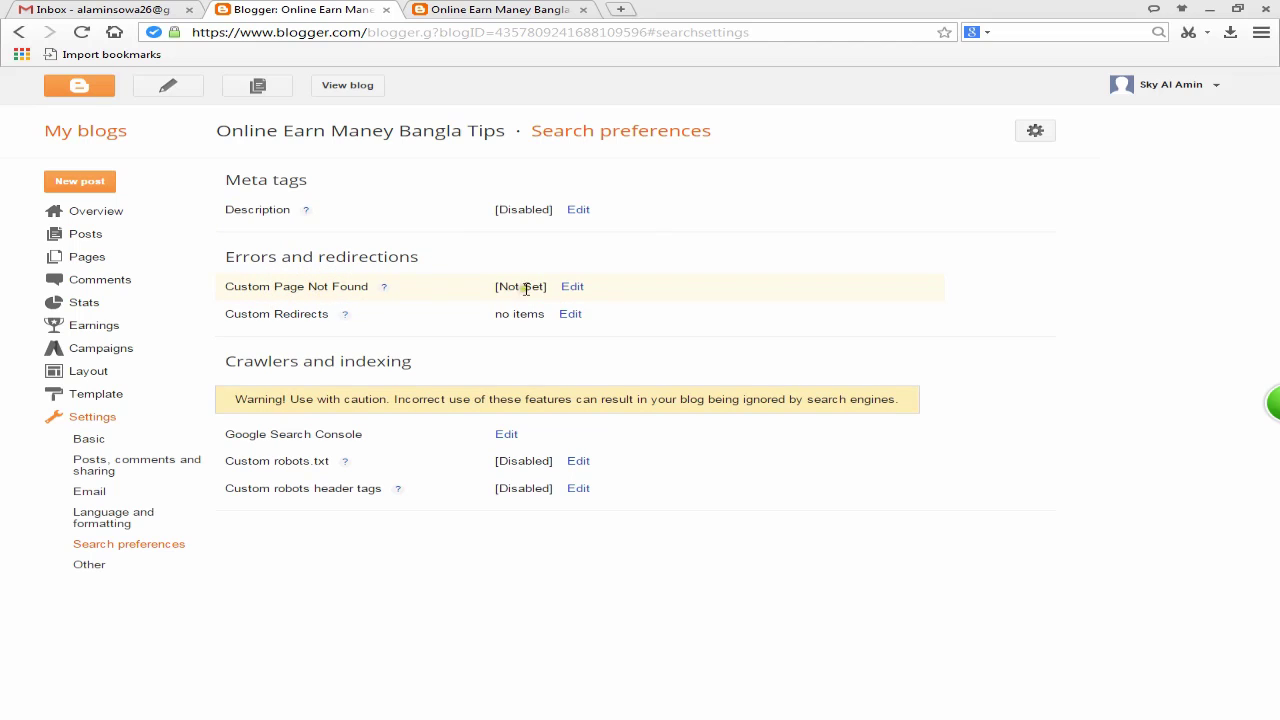
click(570, 288)
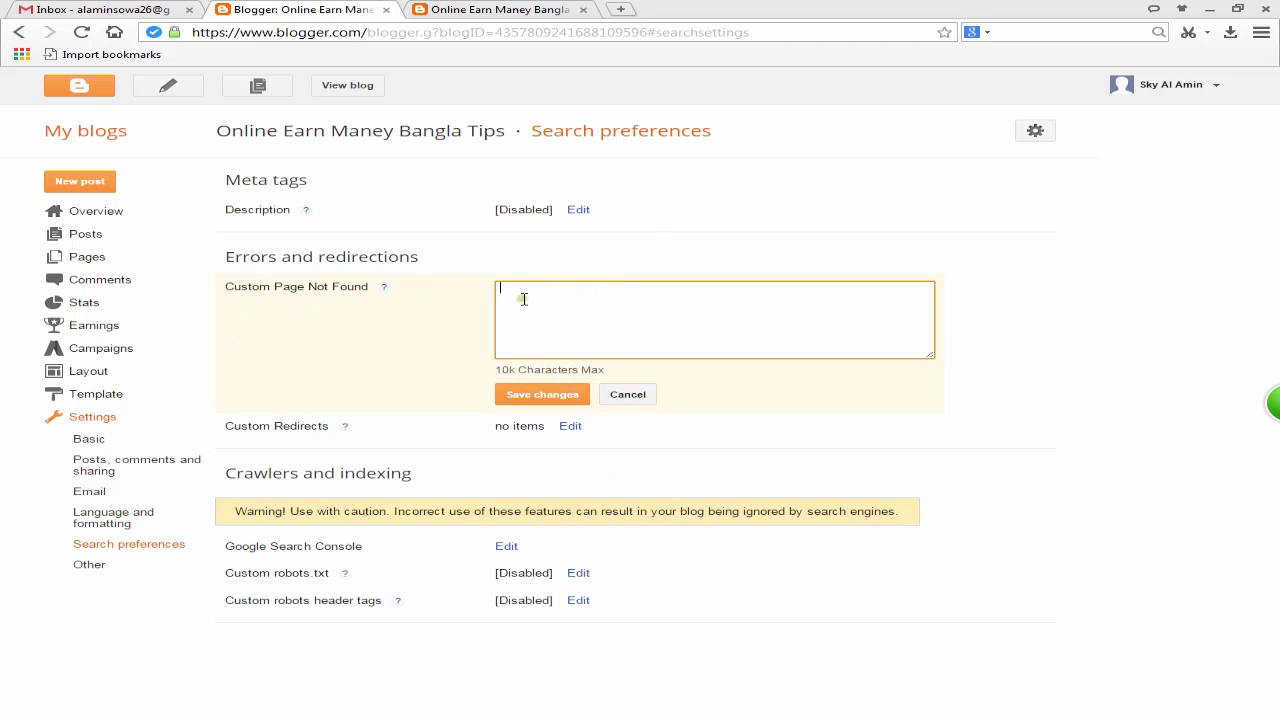
click(628, 395)
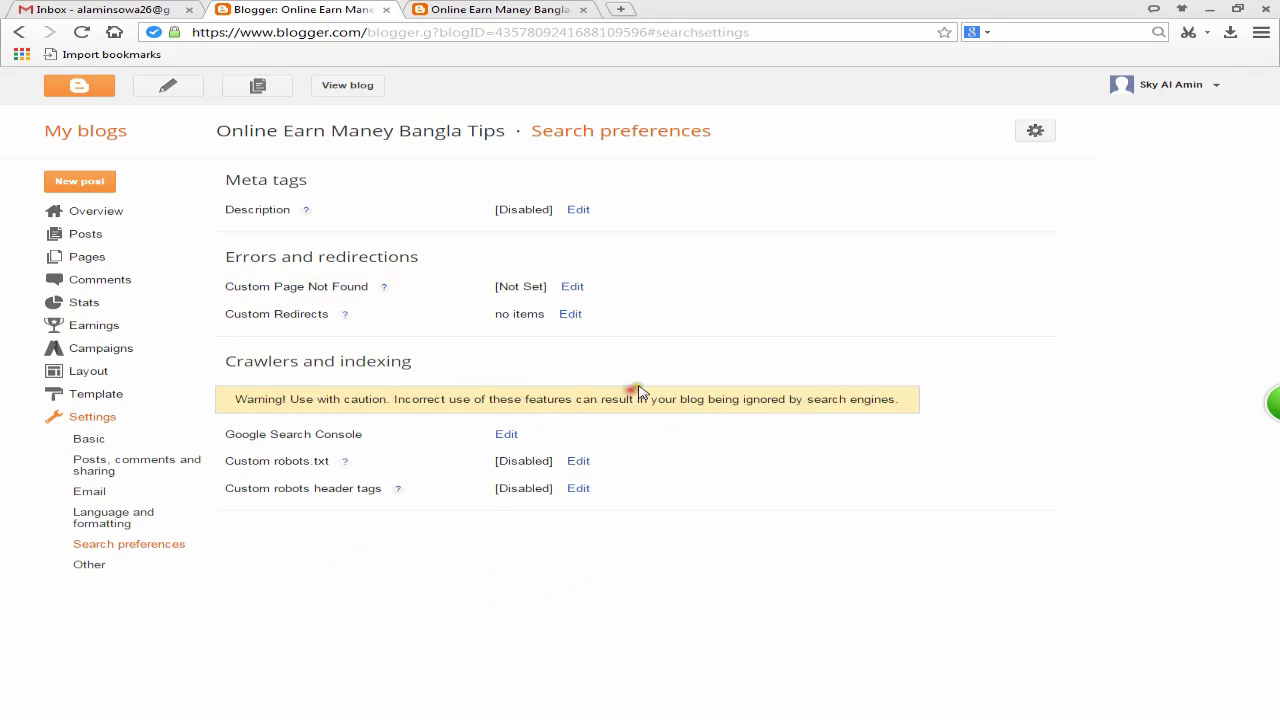
click(570, 315)
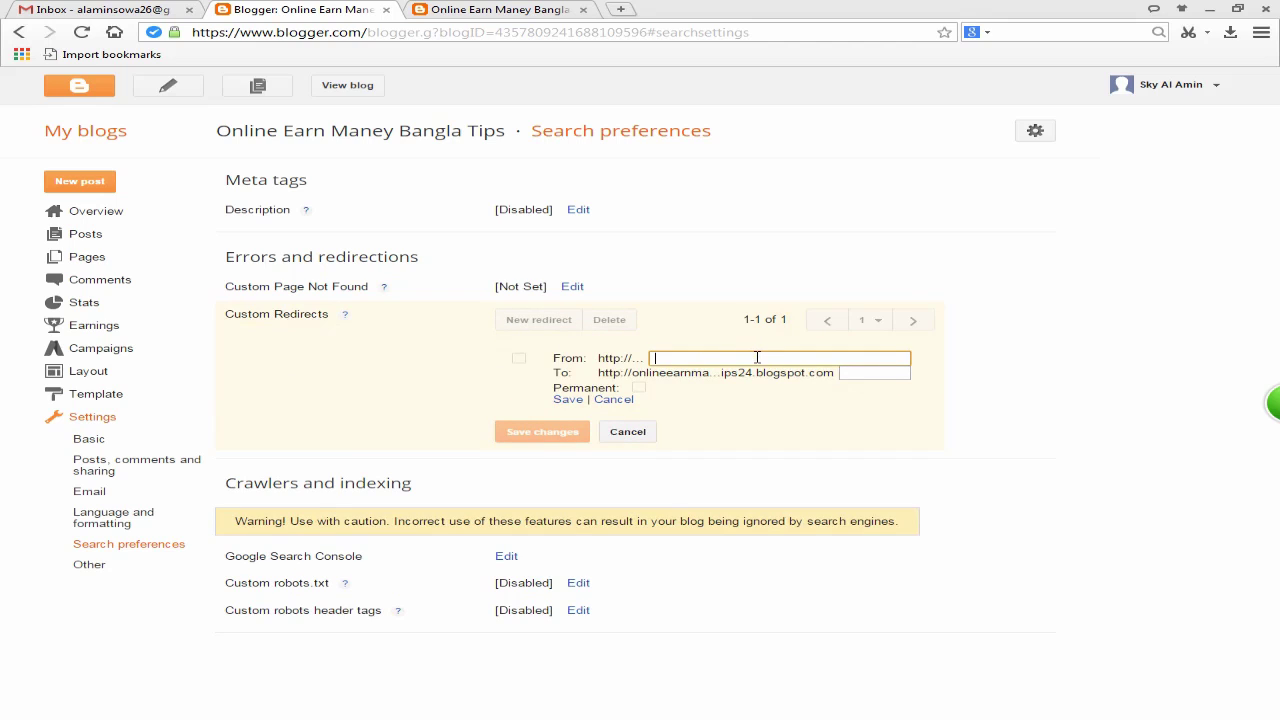
click(632, 428)
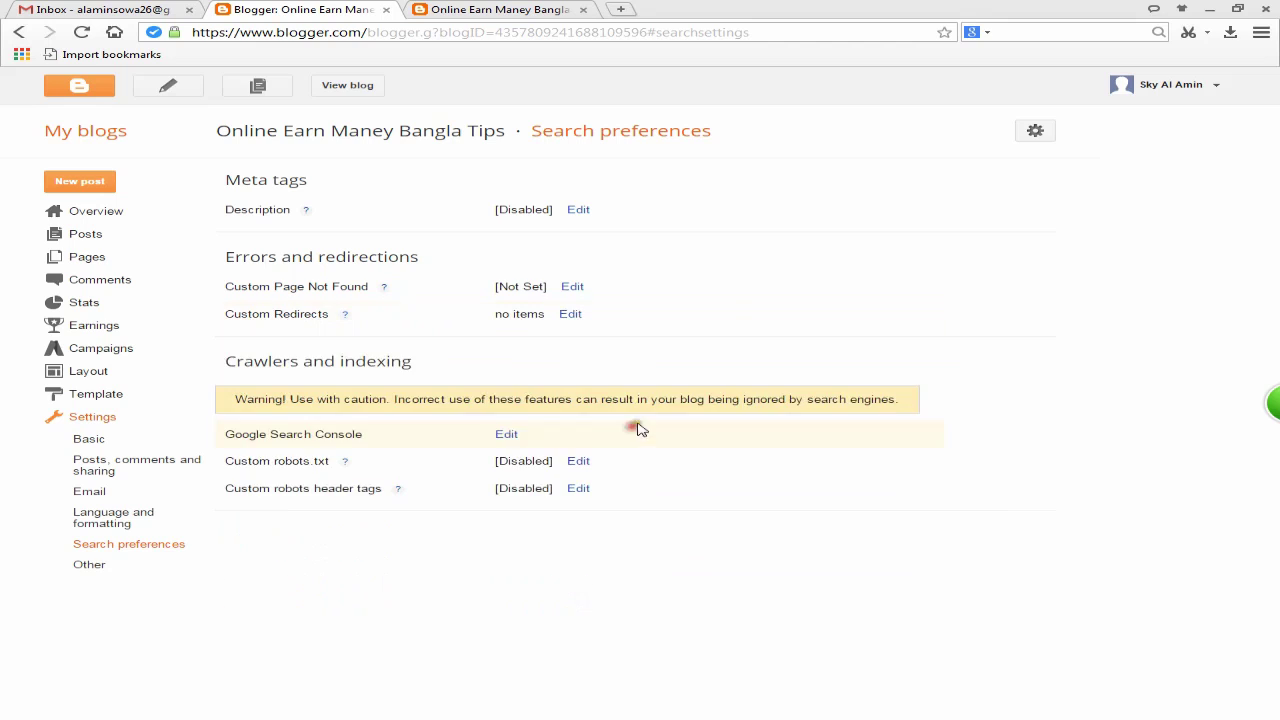
Step: View the Google Search Console page linked from Crawlers and indexing, and check the tutorial list in Notepad's 1.txt before returning to Blogger
click(510, 435)
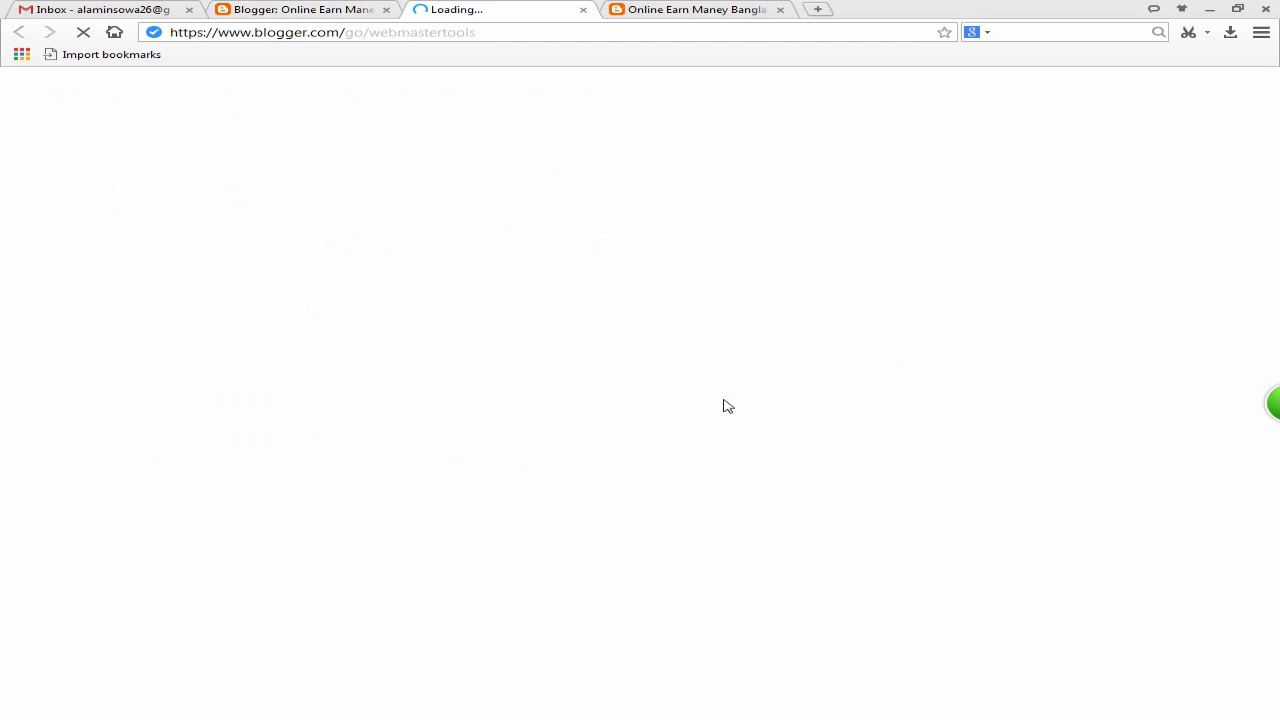
click(583, 9)
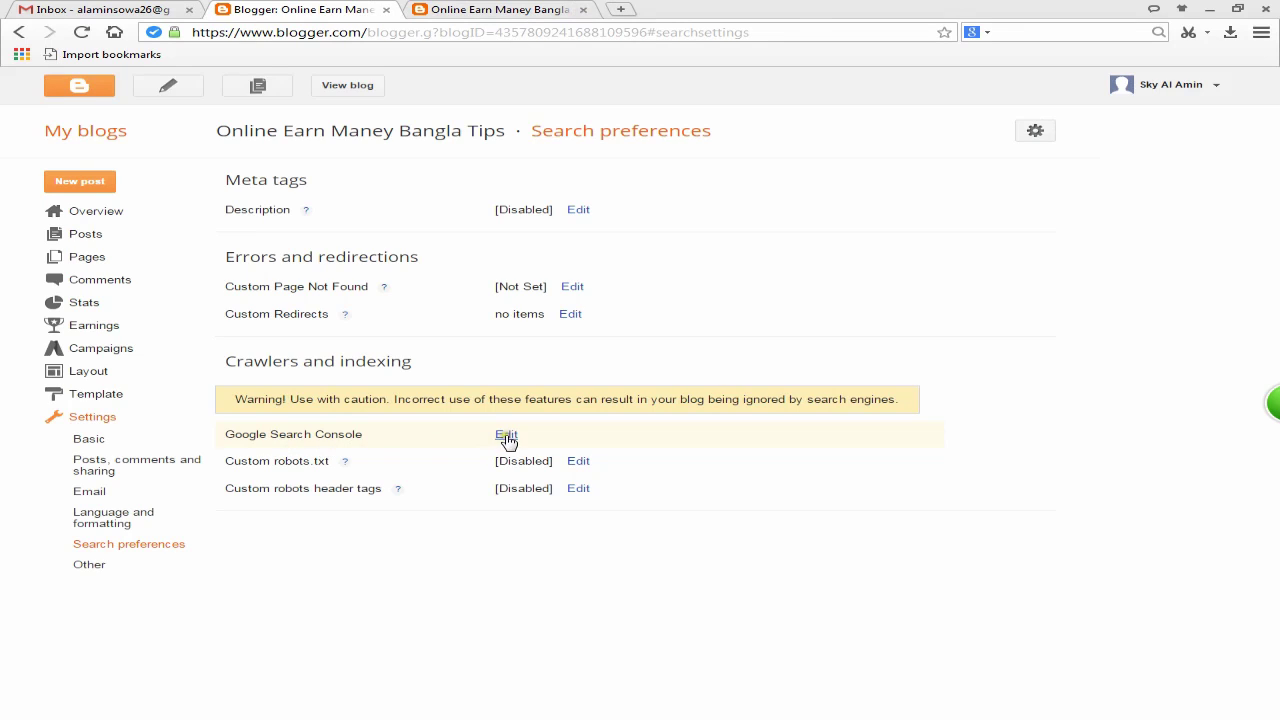
click(507, 436)
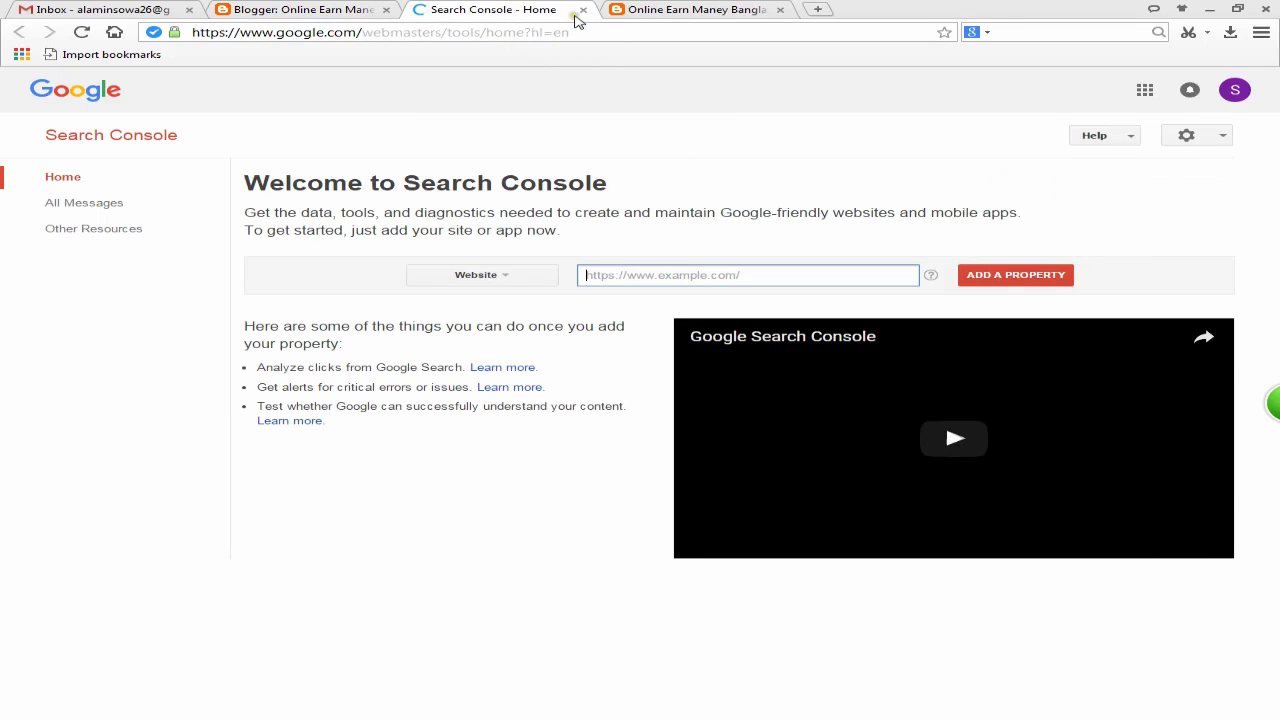
click(583, 9)
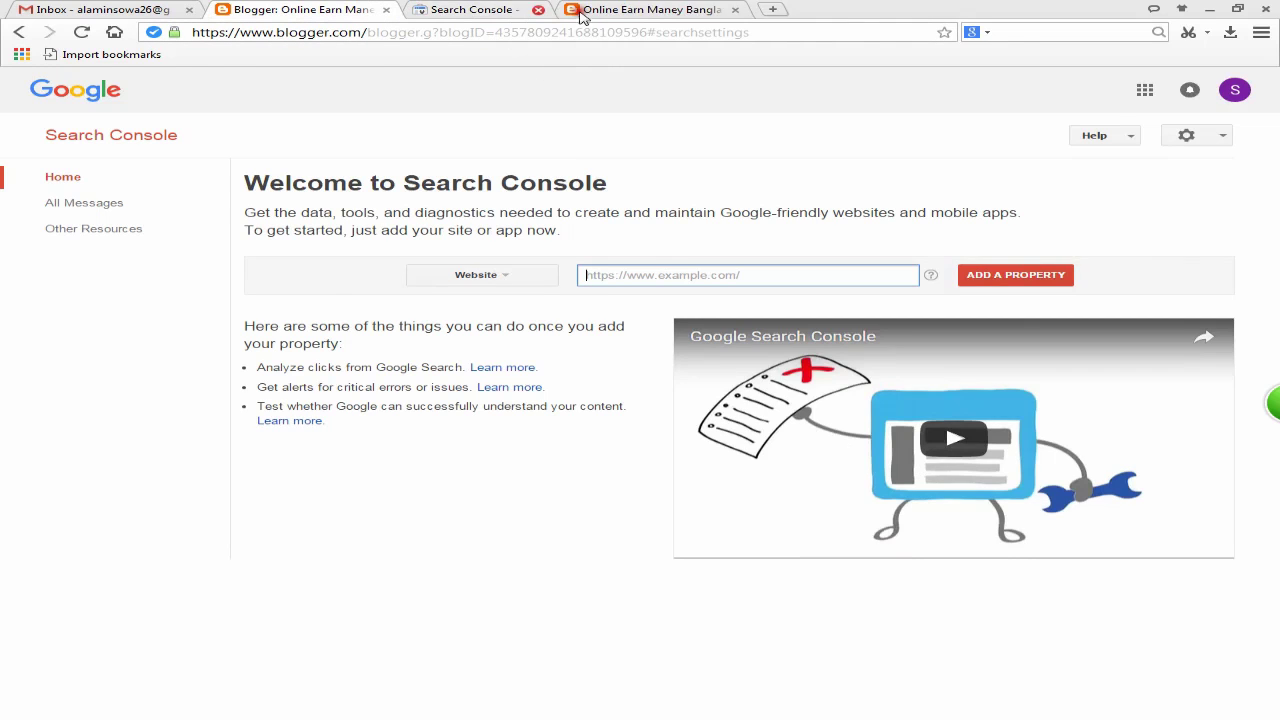
click(527, 688)
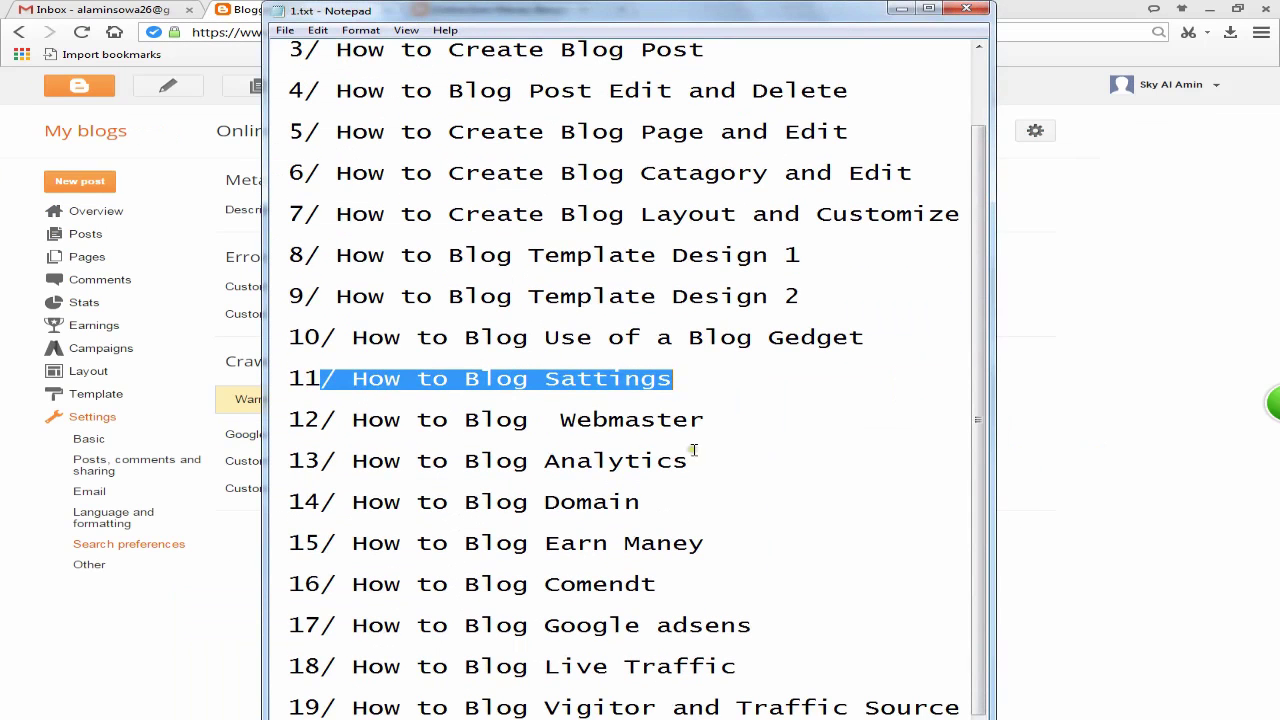
click(901, 8)
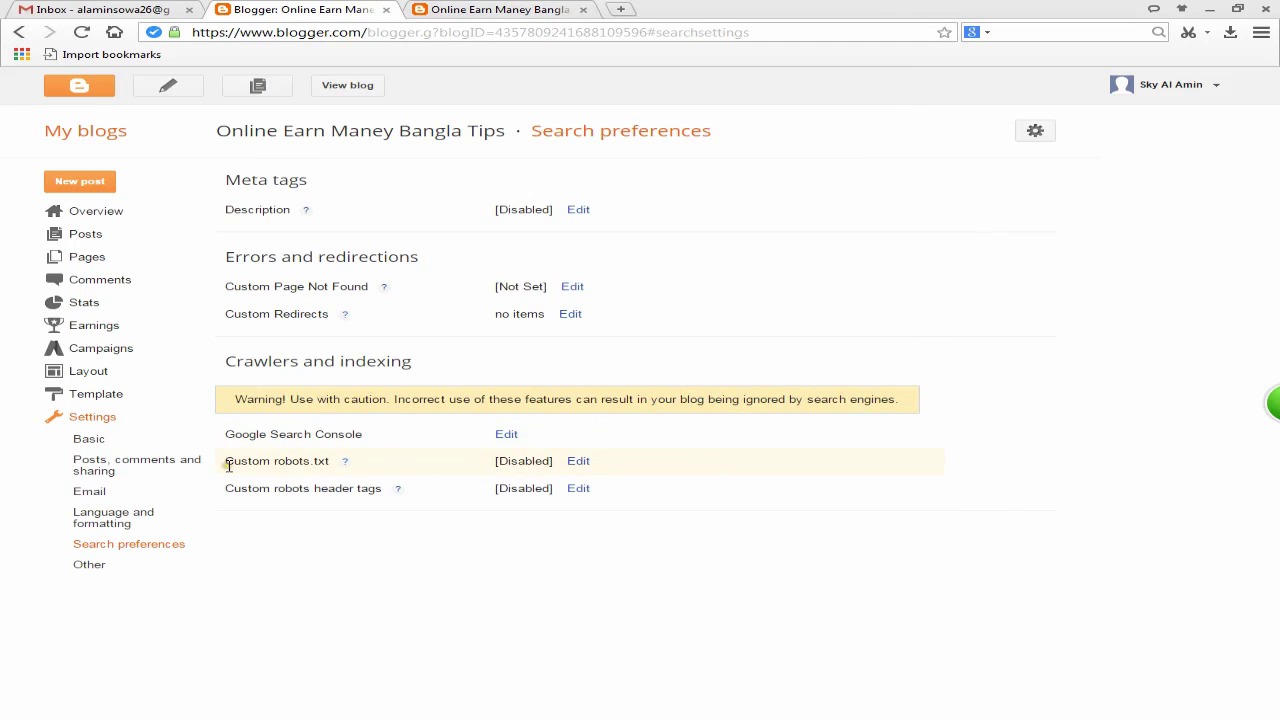
Step: Examine the Custom robots.txt content field with the option set to Yes, switch it back to No and cancel the edit
click(578, 461)
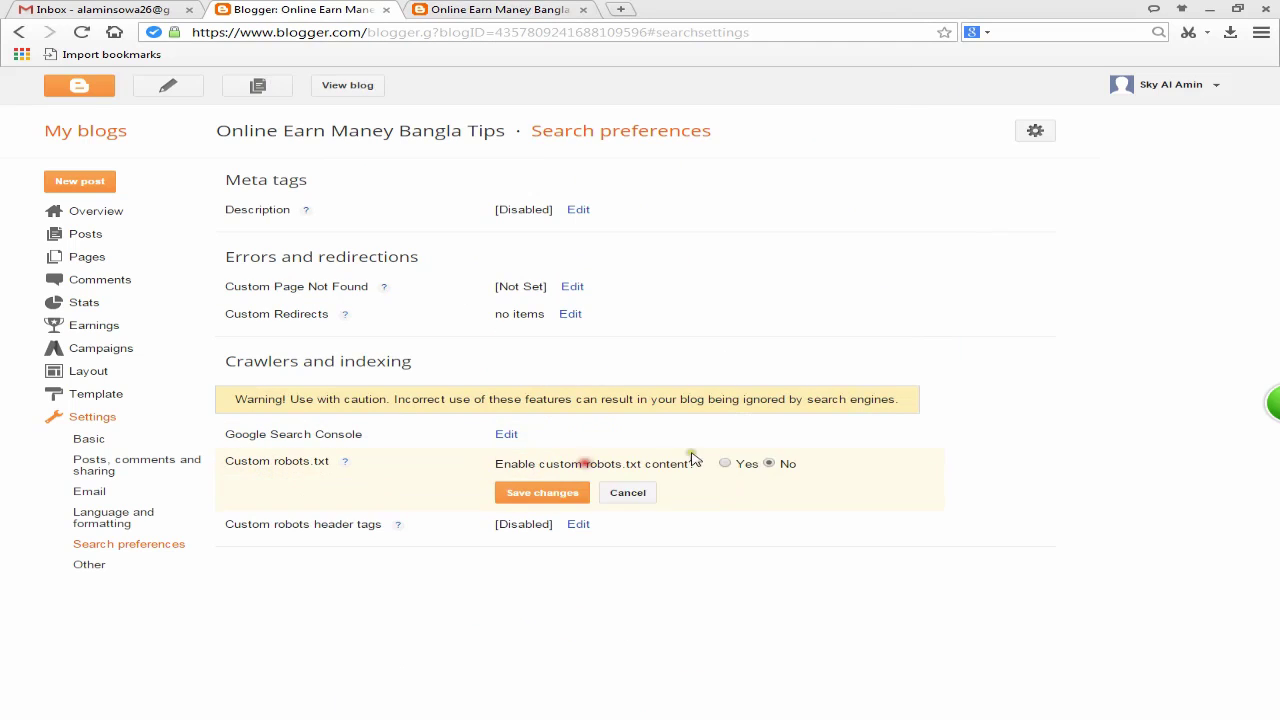
click(726, 464)
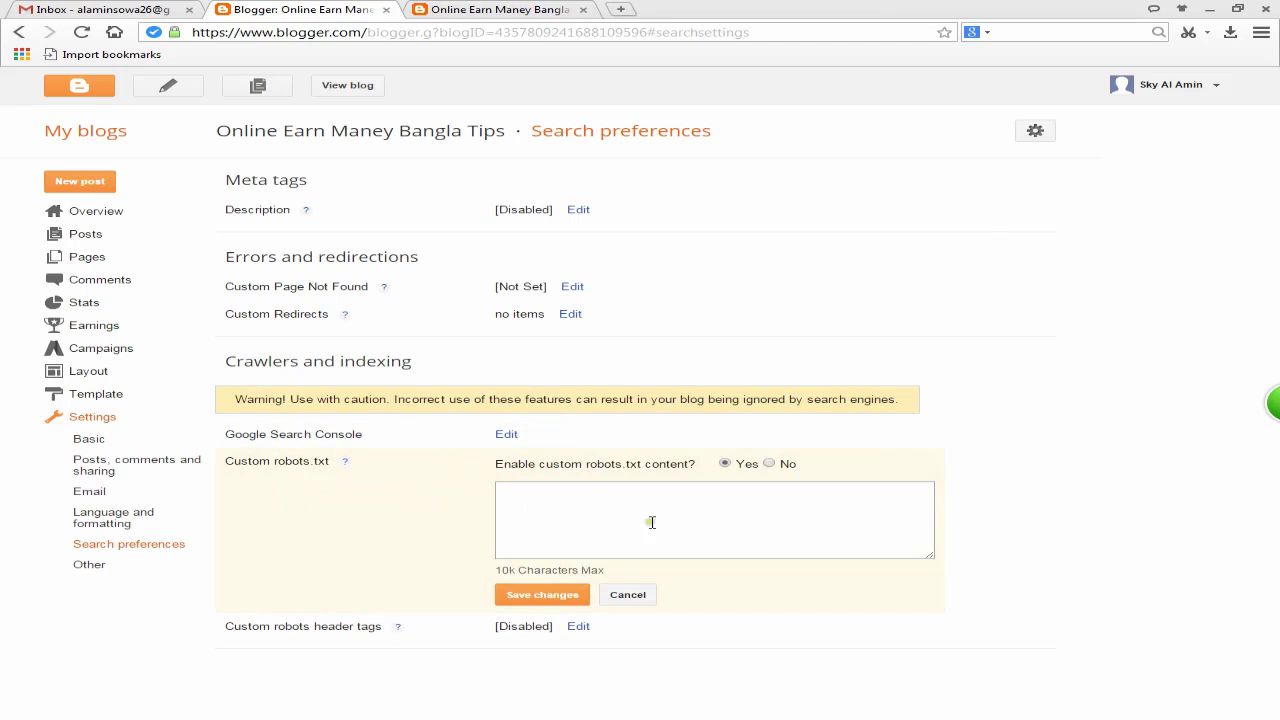
click(582, 496)
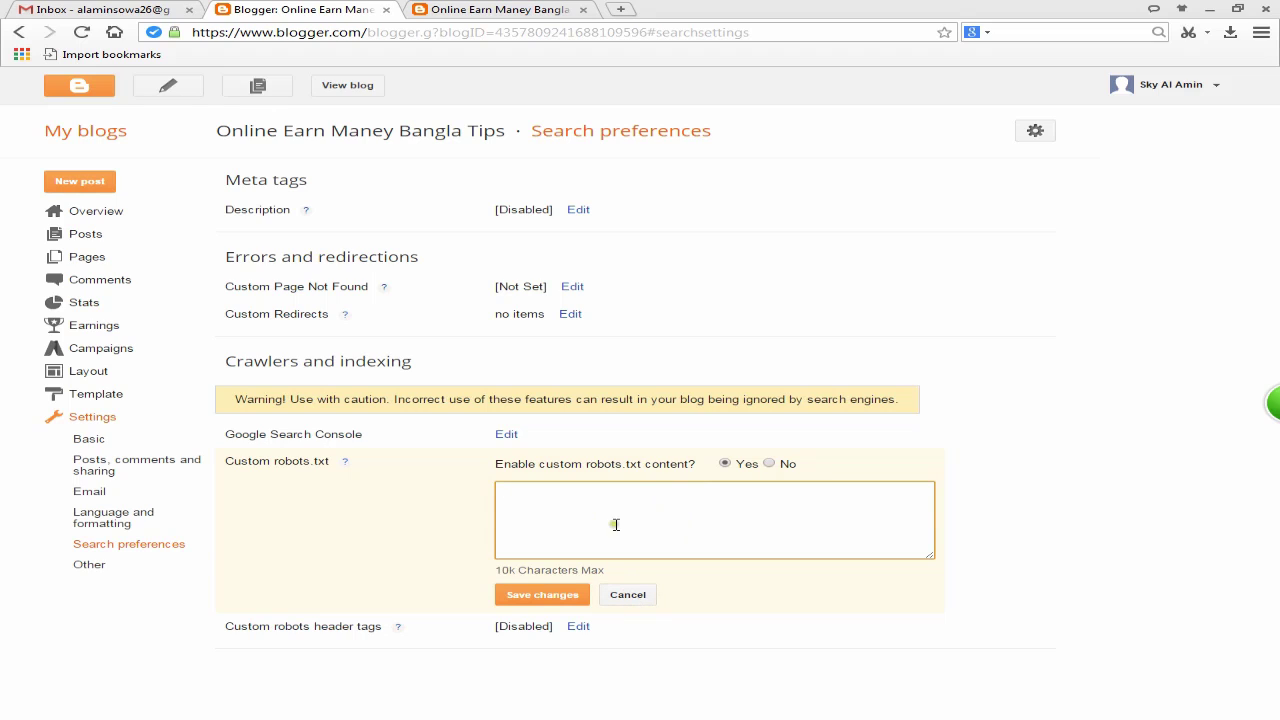
click(615, 524)
click(769, 464)
click(626, 493)
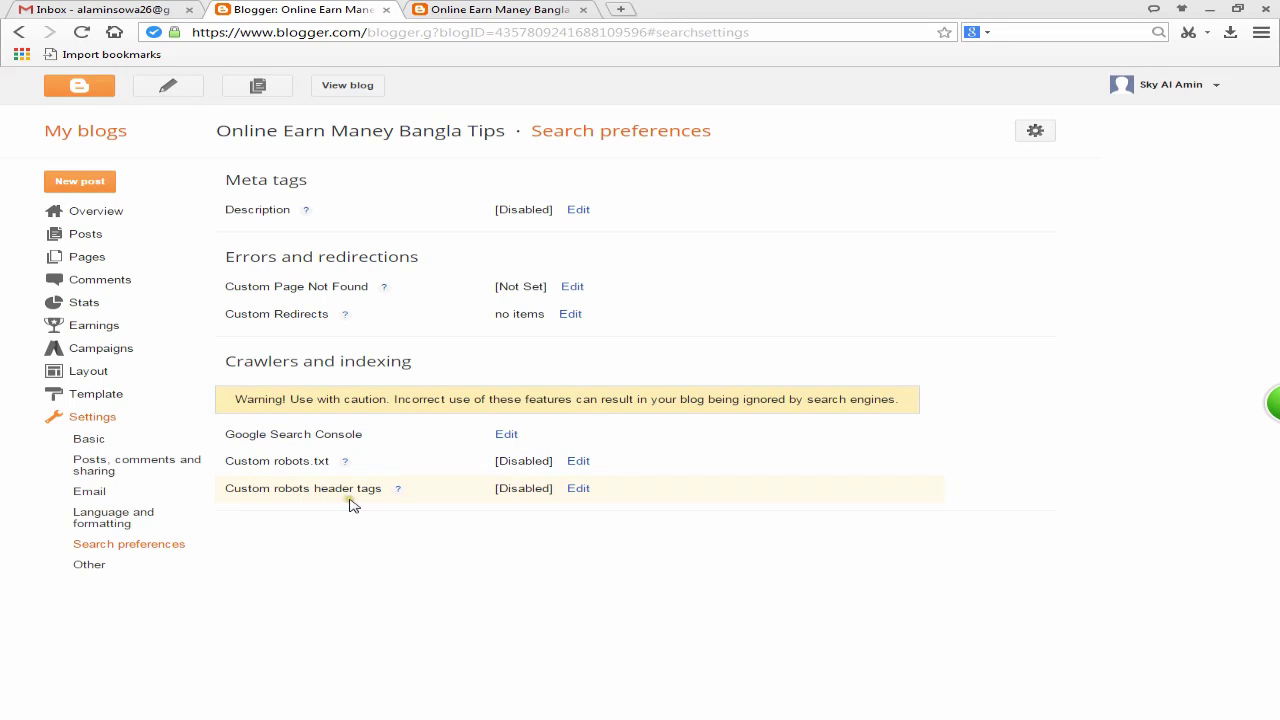
Step: Enable custom robots header tags with all and noodp for Home page, Archive and Search pages, and Default for Posts and Pages, and save
click(579, 490)
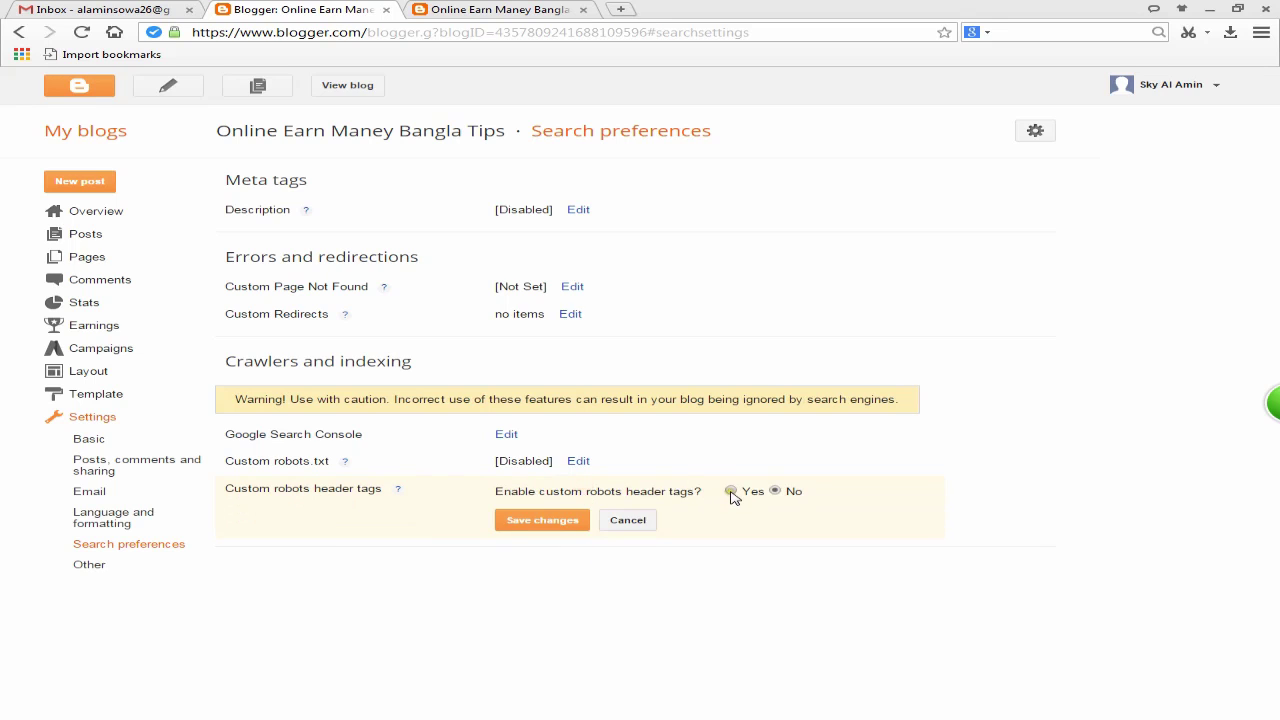
click(731, 502)
scroll(775, 426, down, 1)
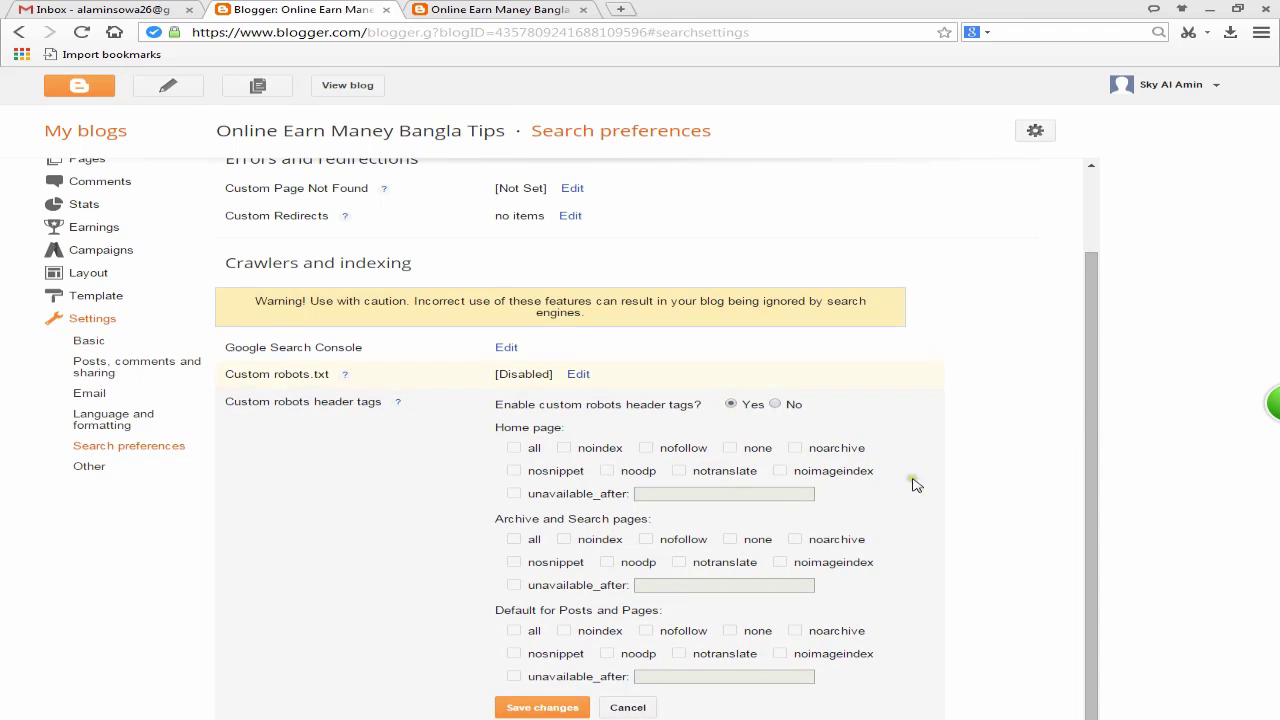
click(513, 449)
click(608, 472)
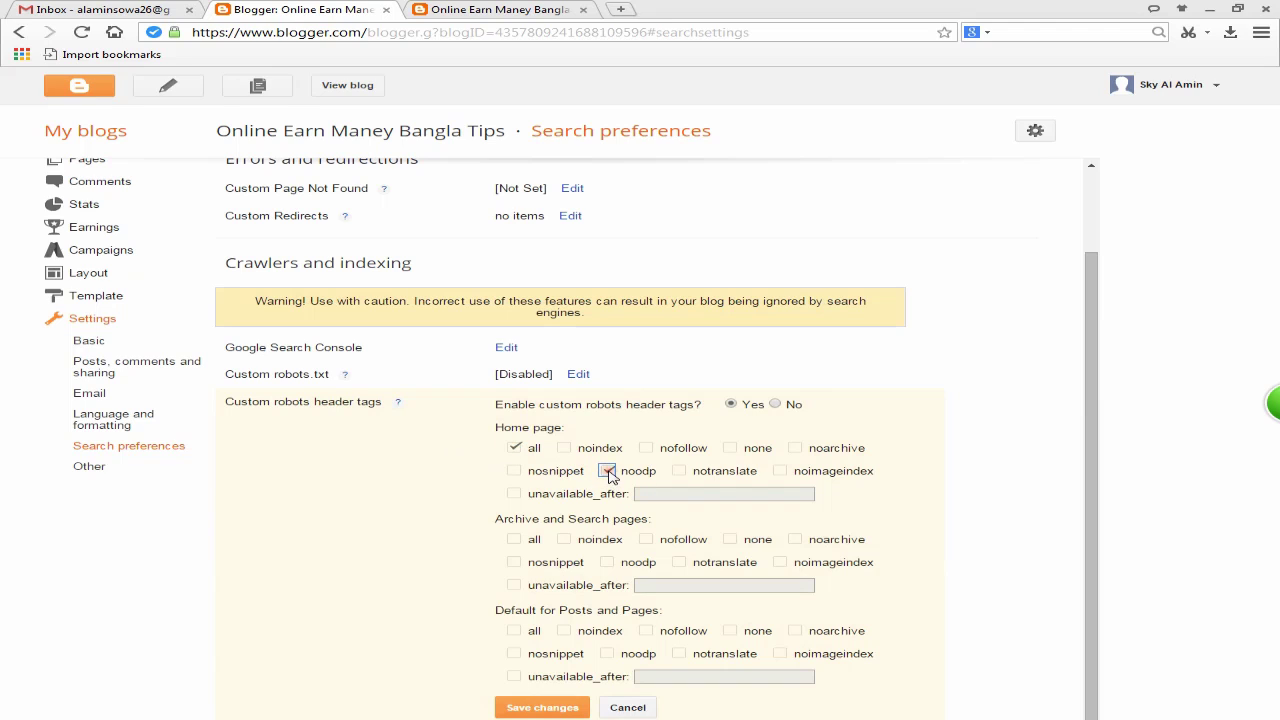
click(514, 540)
click(608, 563)
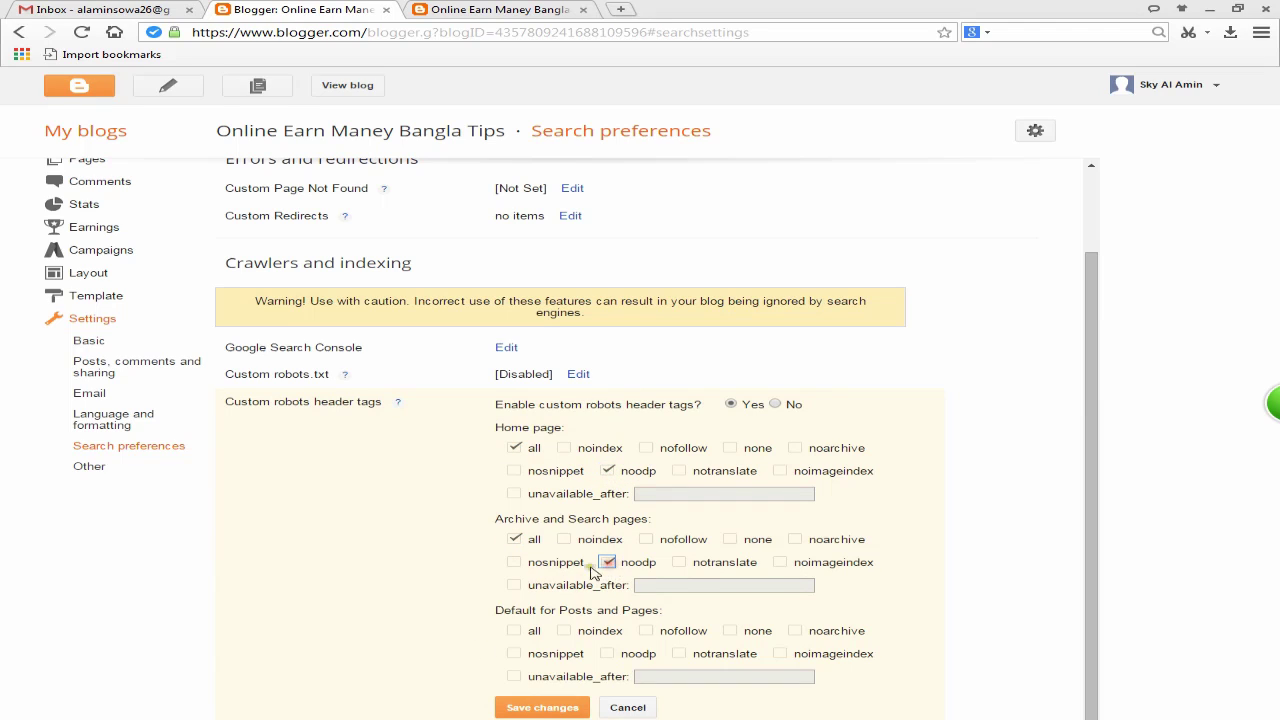
click(514, 631)
click(607, 654)
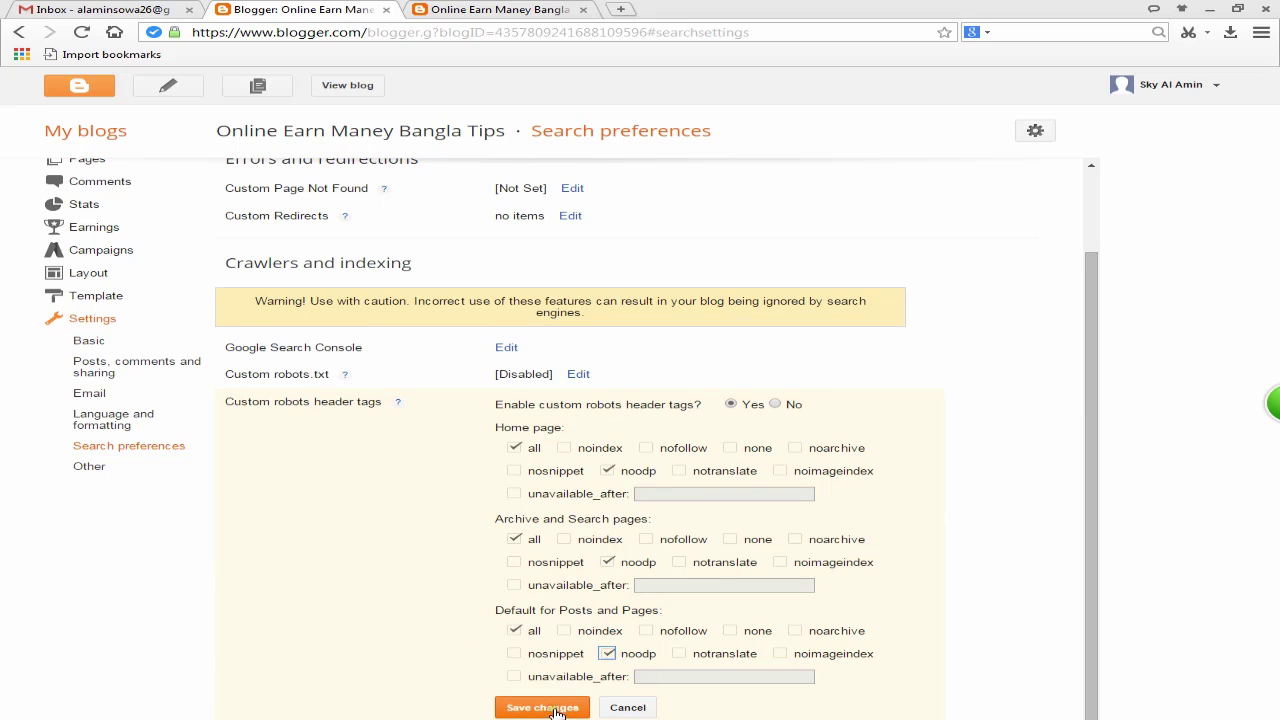
click(556, 709)
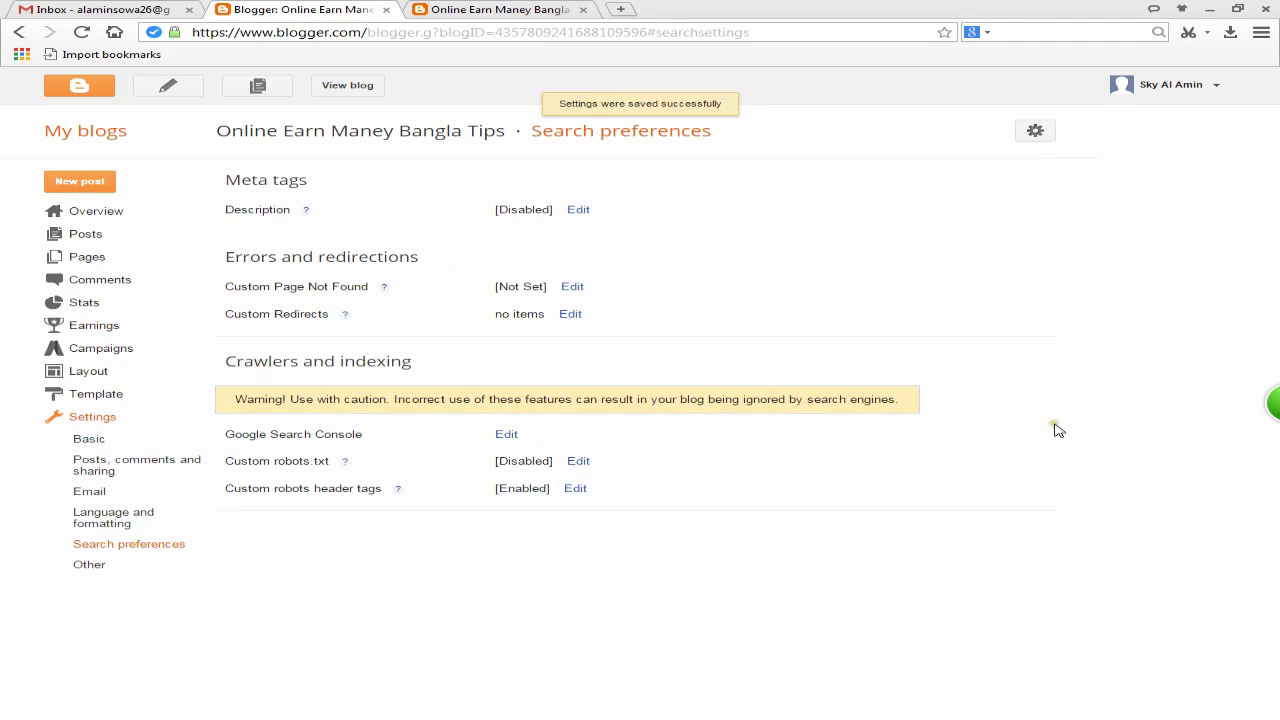
Step: Open the Other settings and review the Allow Blog Feed options, keeping Full
click(114, 572)
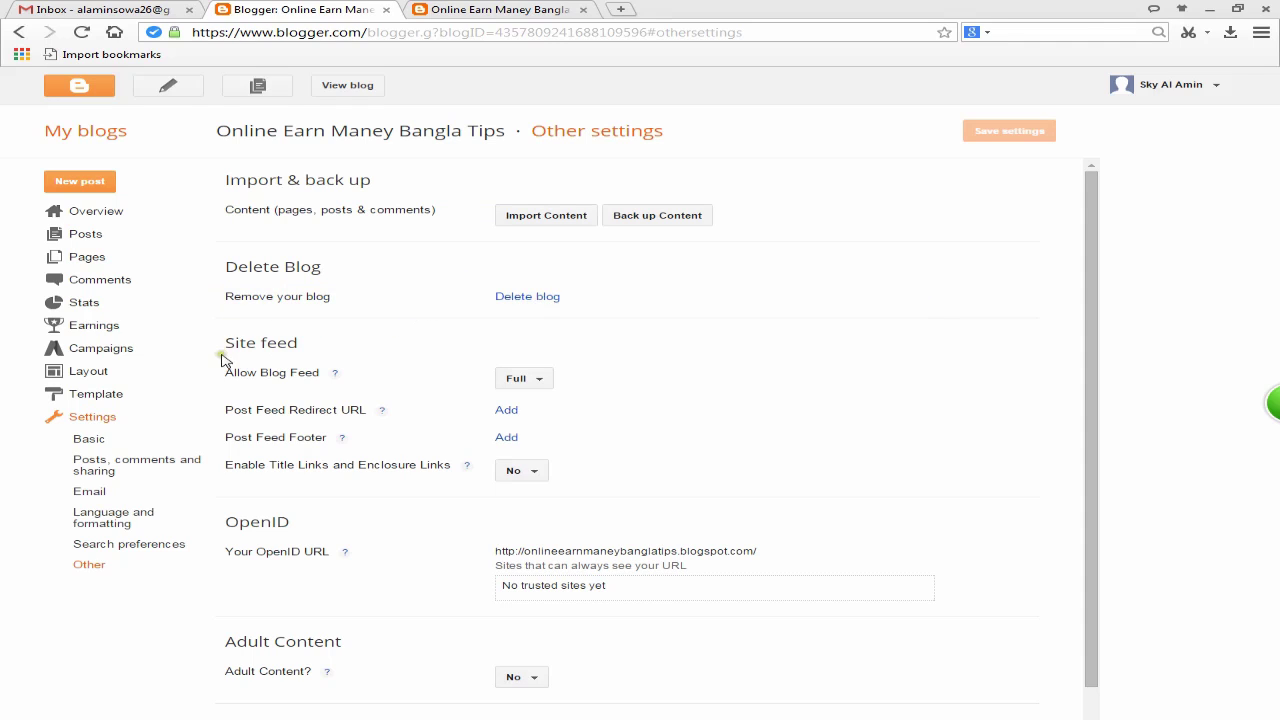
click(540, 379)
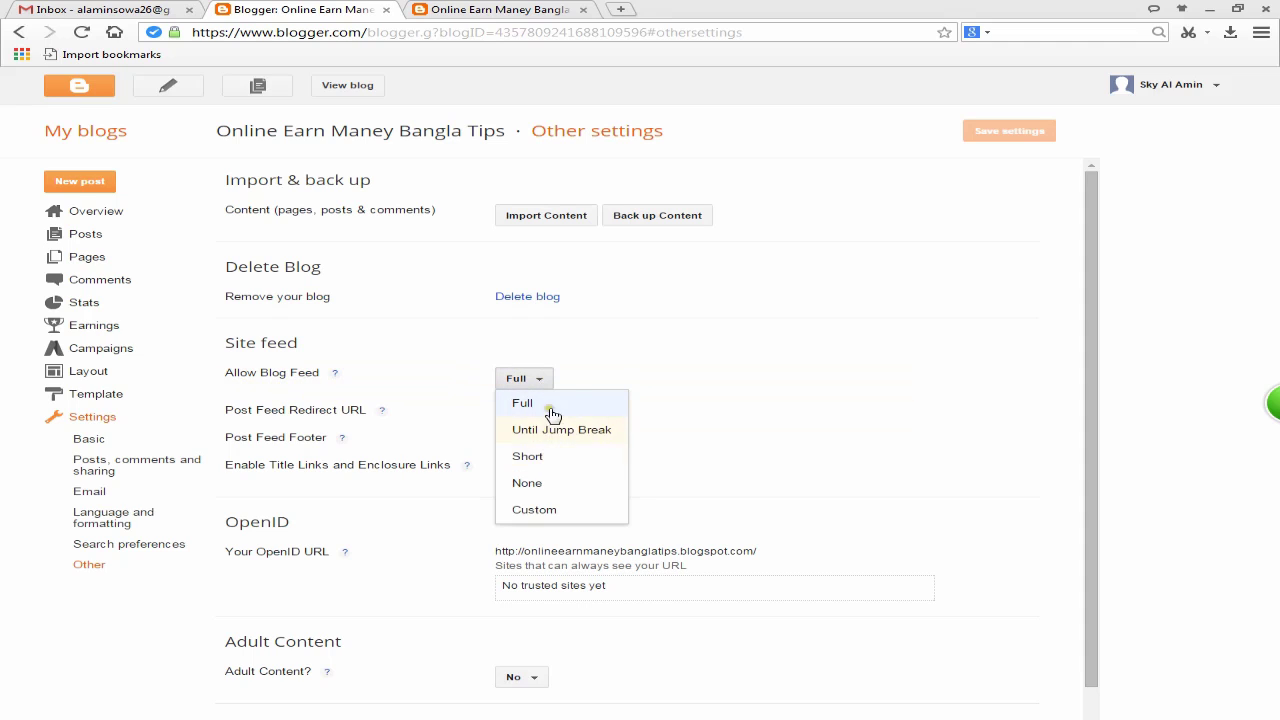
click(630, 360)
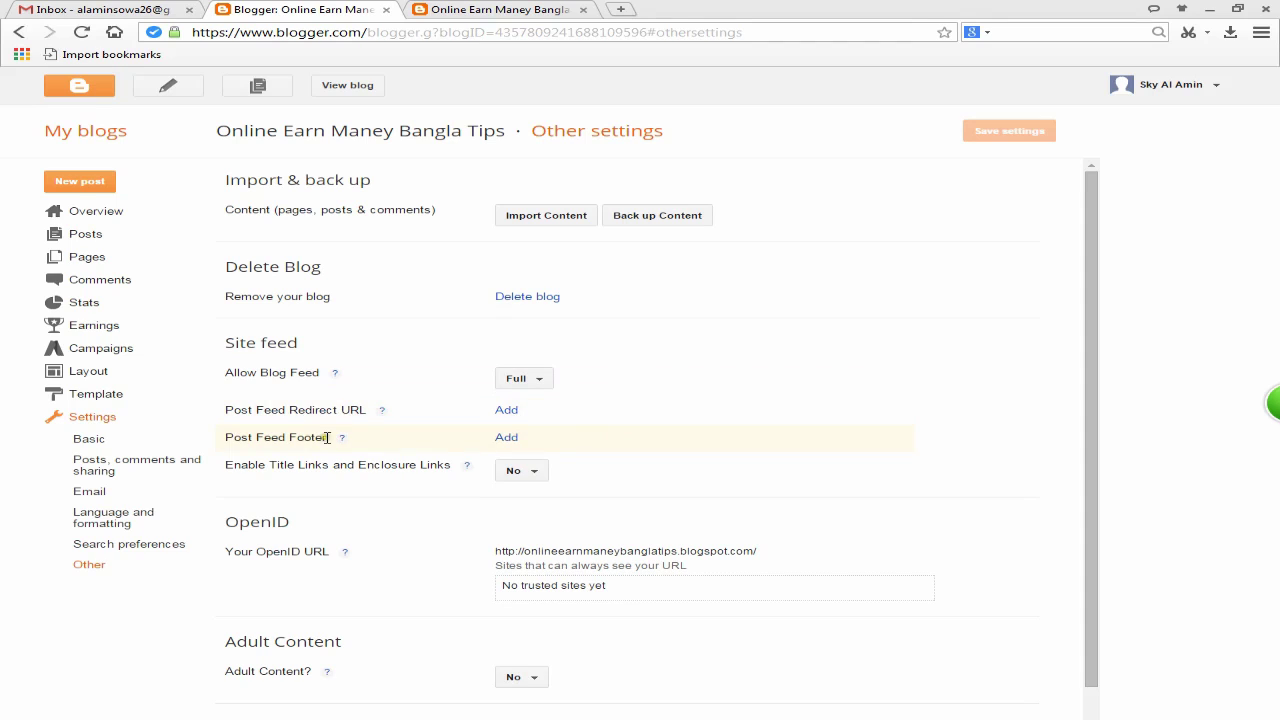
Step: Examine the Analytics Web Property ID field, leaving it empty, and check the tutorial list in Notepad's 1.txt before returning to Blogger
scroll(697, 451, down, 1)
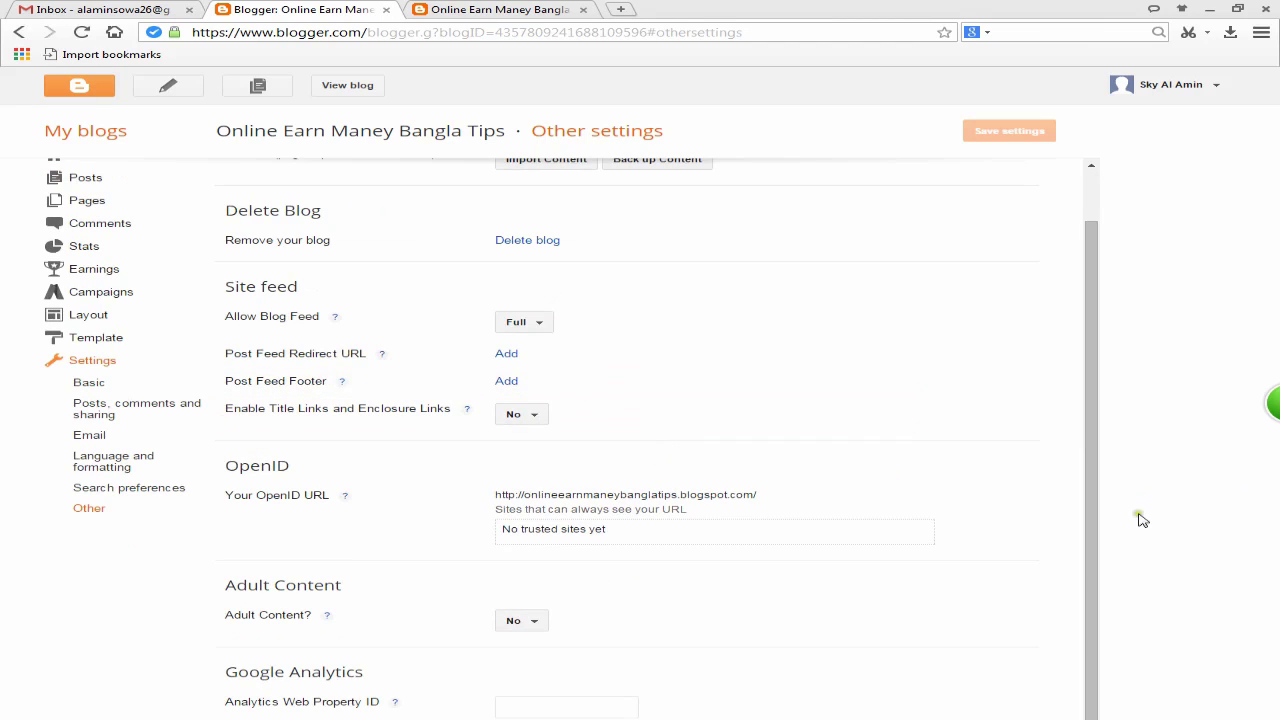
click(552, 708)
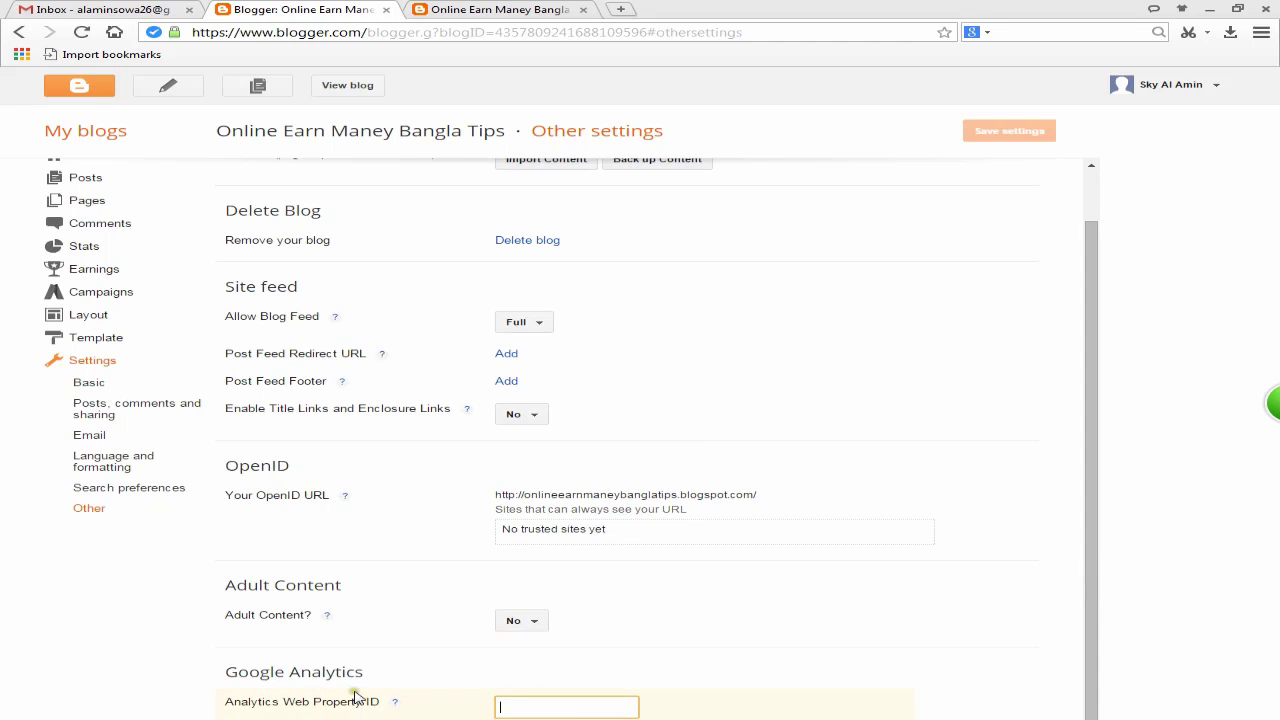
mouse_move(406, 719)
click(484, 700)
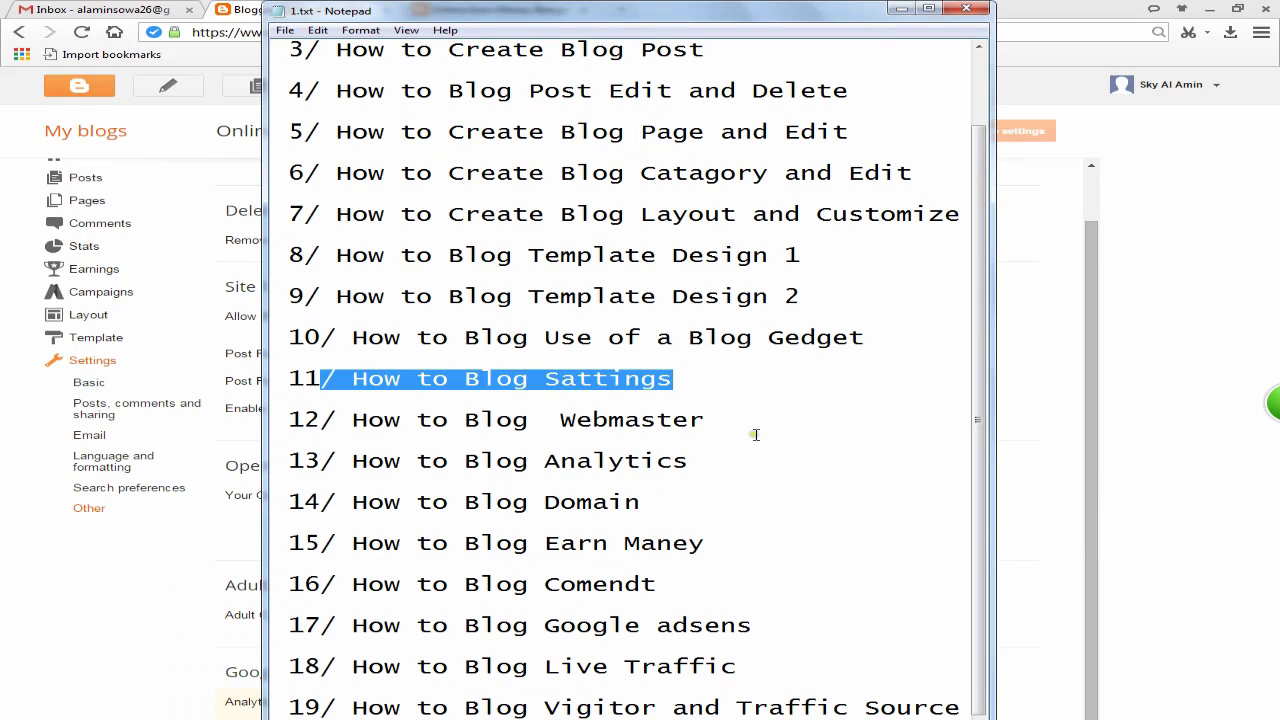
click(901, 8)
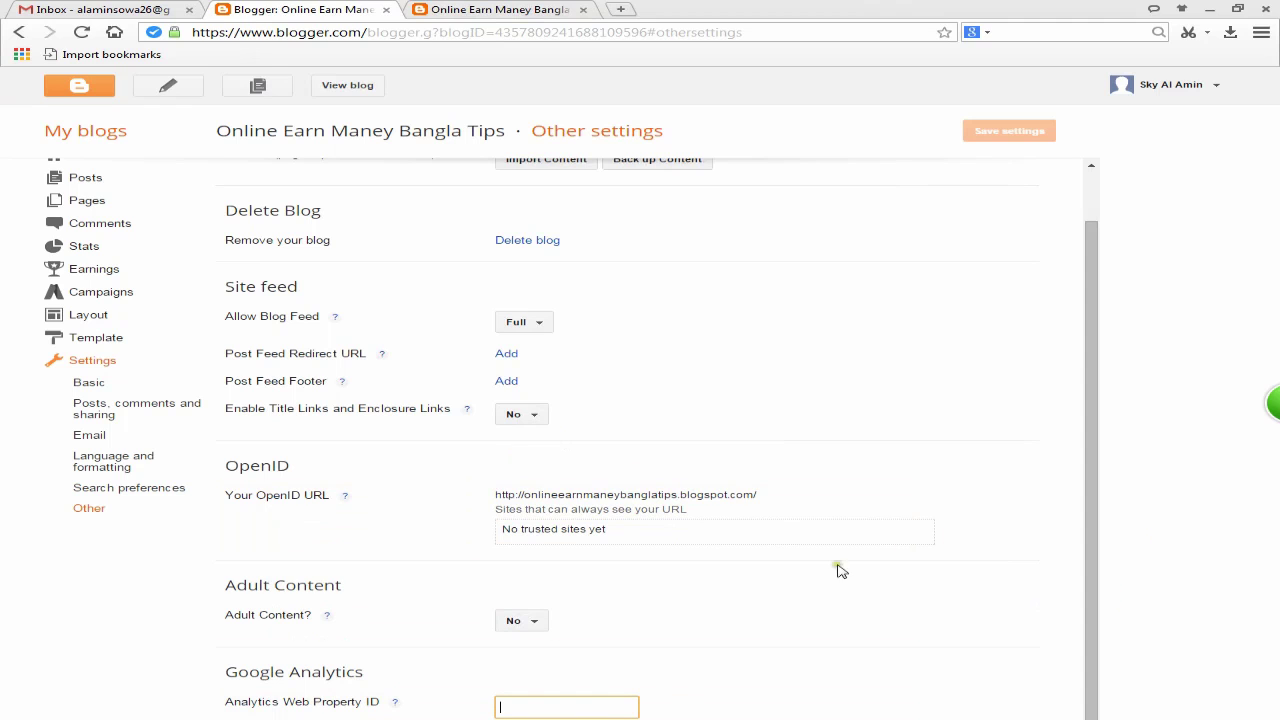
mouse_move(1089, 445)
mouse_down()
mouse_move(1101, 400)
mouse_move(1101, 443)
mouse_up()
click(88, 361)
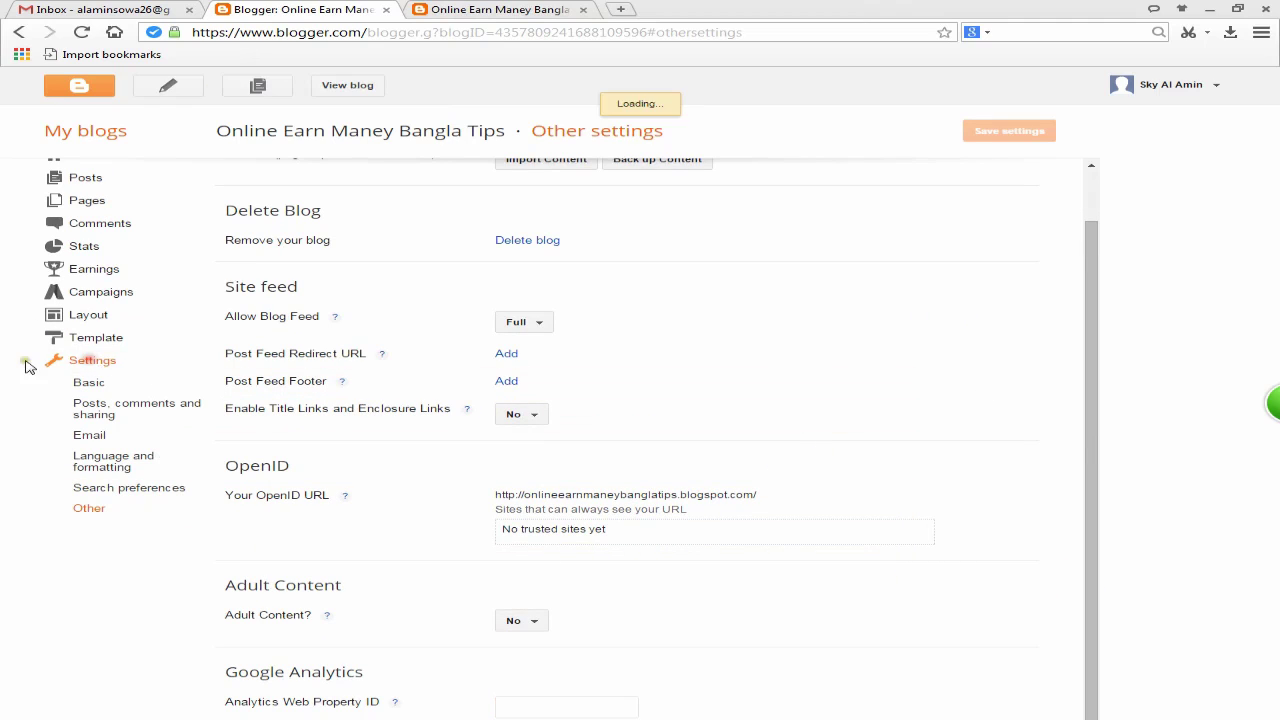
drag(1088, 408, 1090, 318)
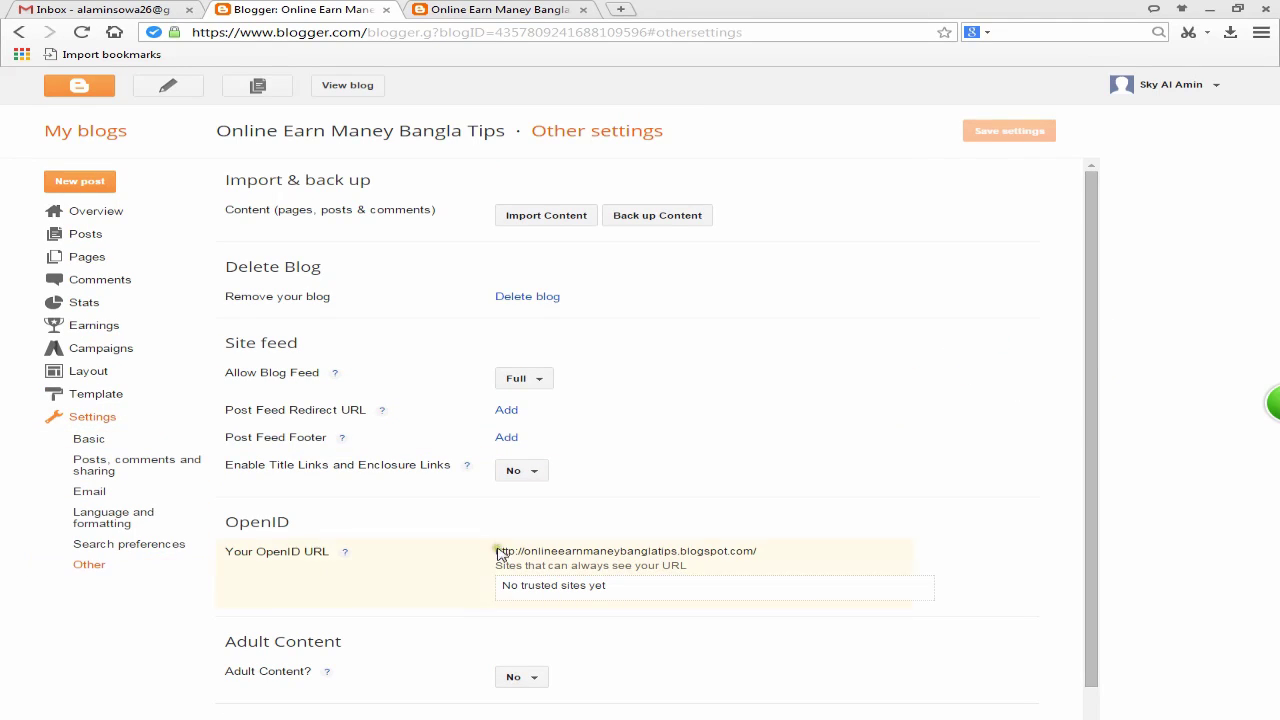
drag(1097, 396, 1099, 309)
click(908, 348)
click(1091, 334)
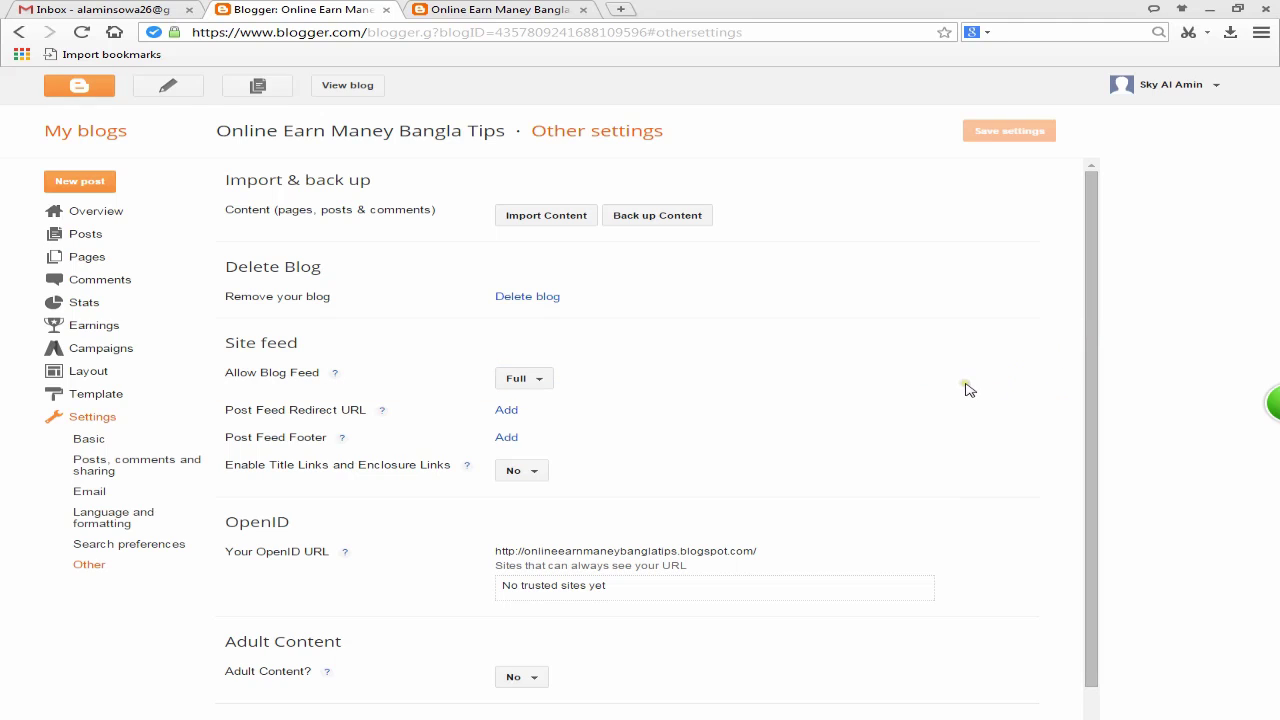